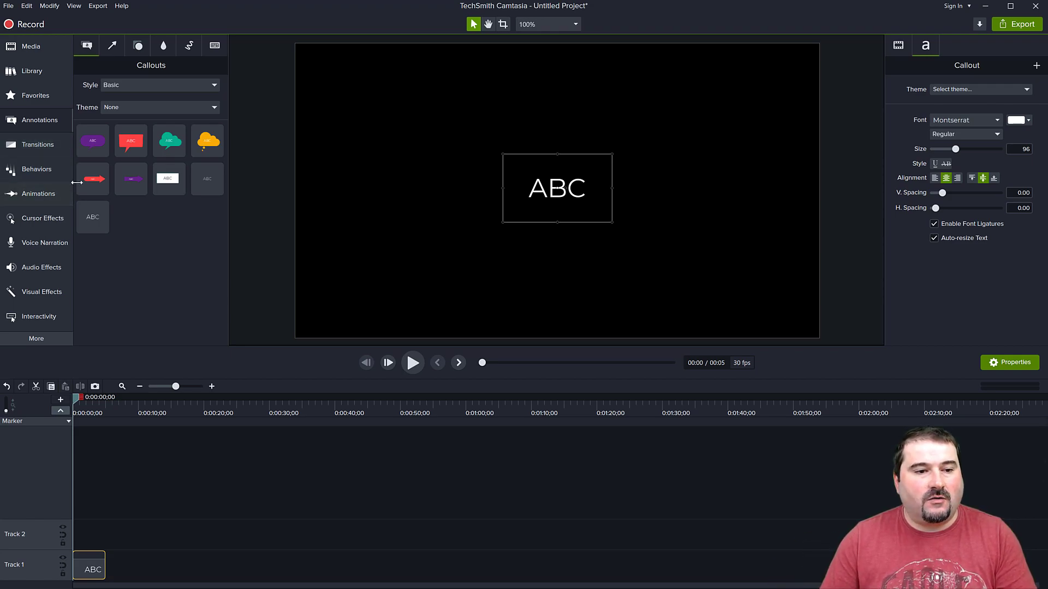
- Show the shapes of all styles and add a white filled rectangle to the middle of the canvas
left_click(140, 47)
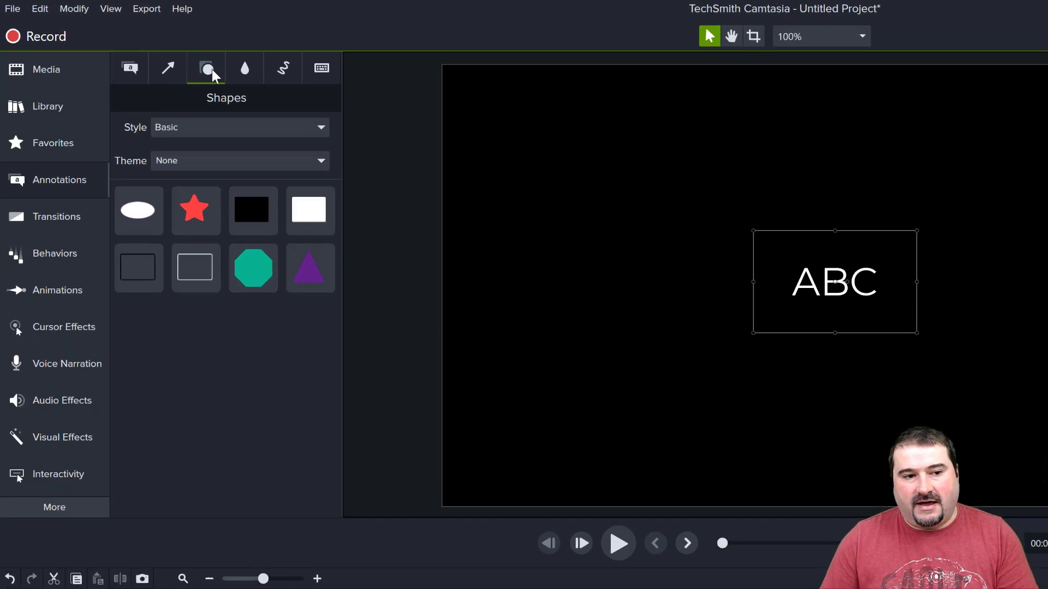
left_click(192, 129)
left_click(187, 153)
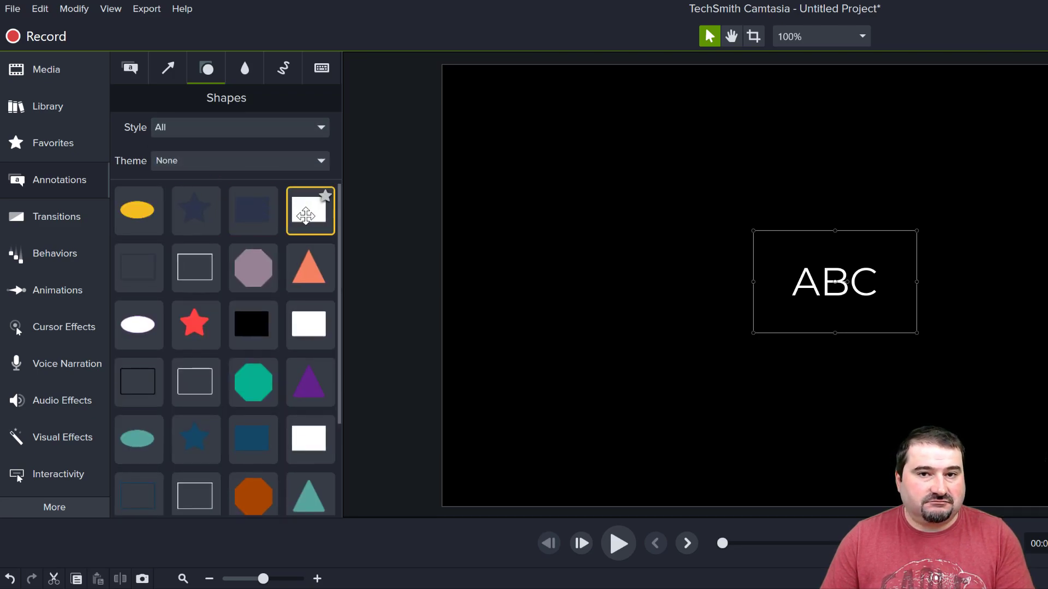
left_click_drag(306, 216, 966, 282)
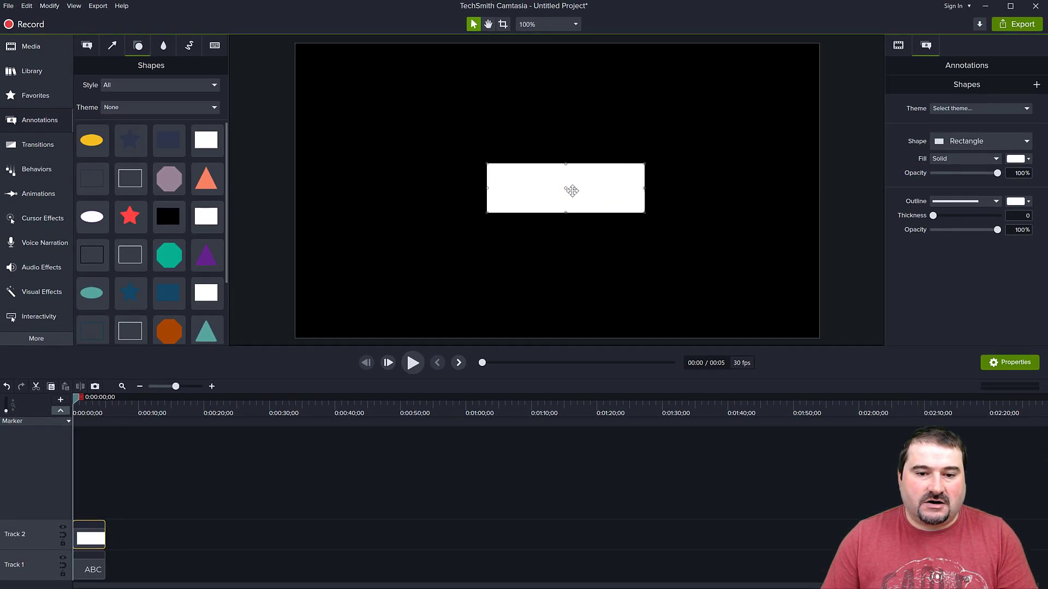
- Change the rectangle's fill to dark grey and deselect it
left_click(1014, 159)
left_click(1001, 193)
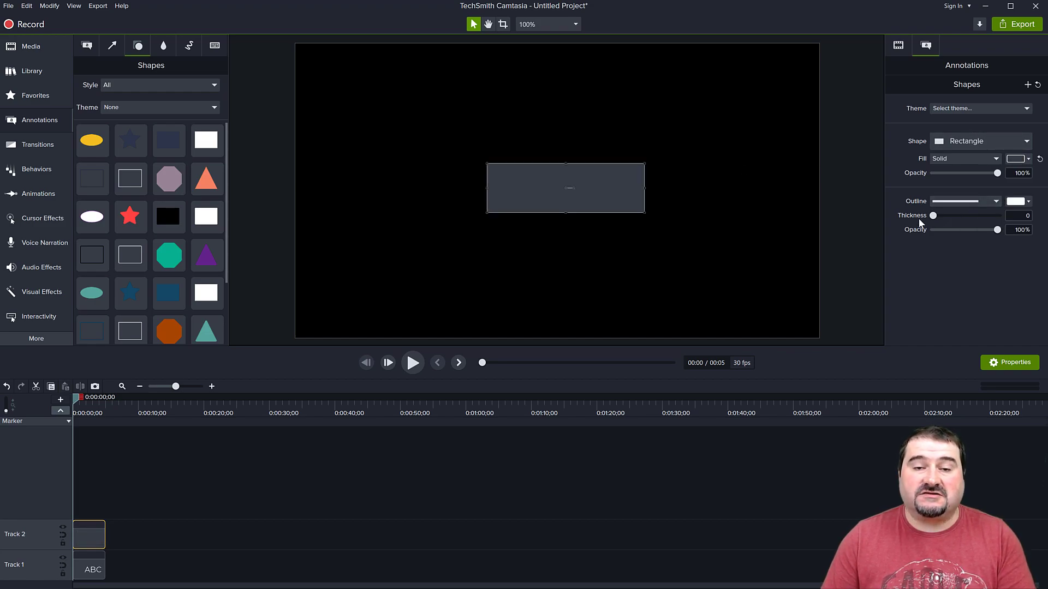
left_click(877, 218)
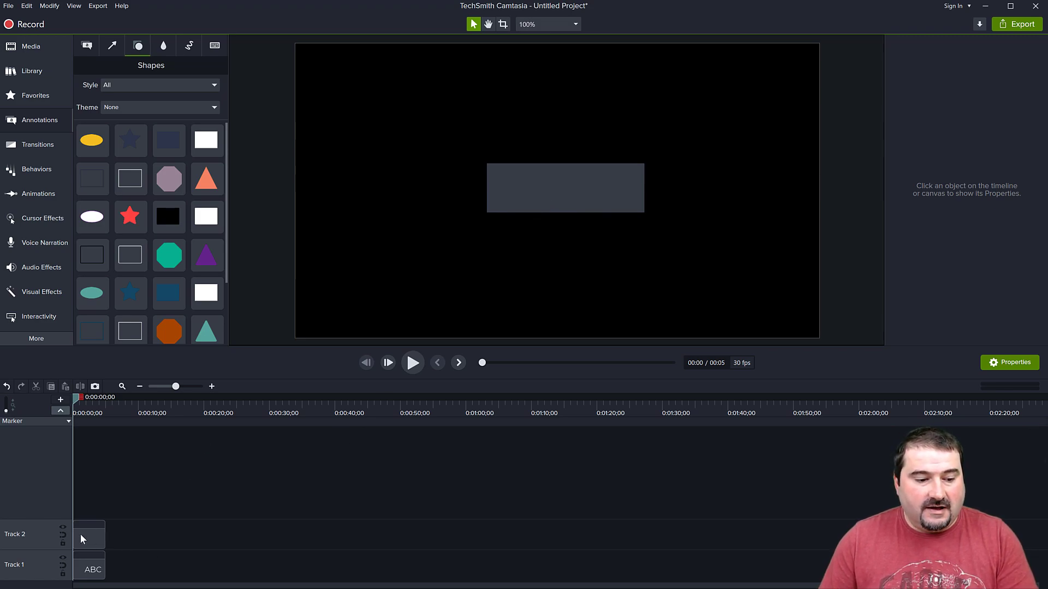
- Hide Track 2 and Track 1 on the timeline
left_click(63, 528)
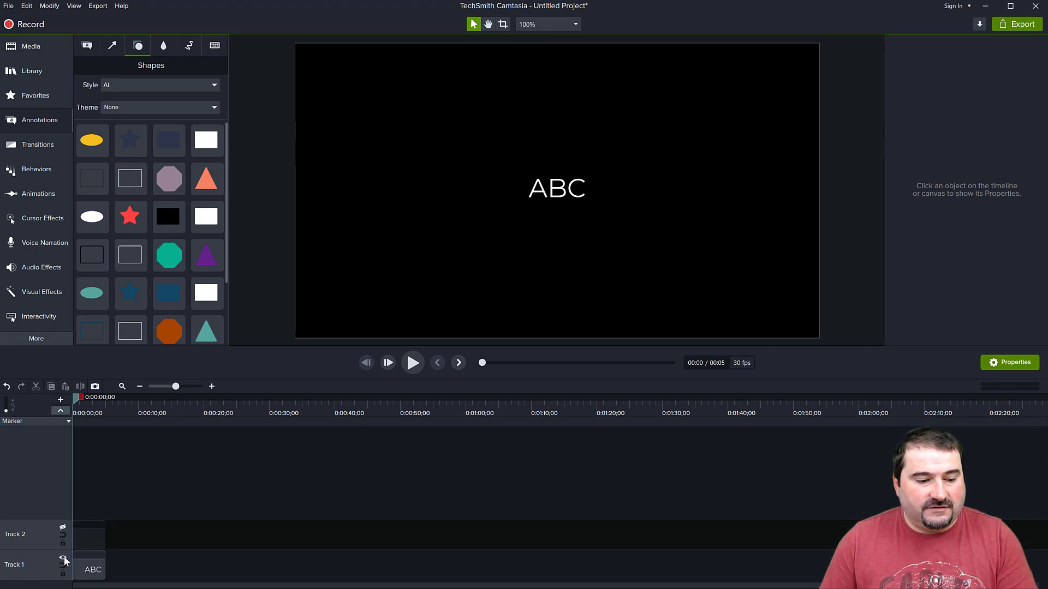
left_click(64, 559)
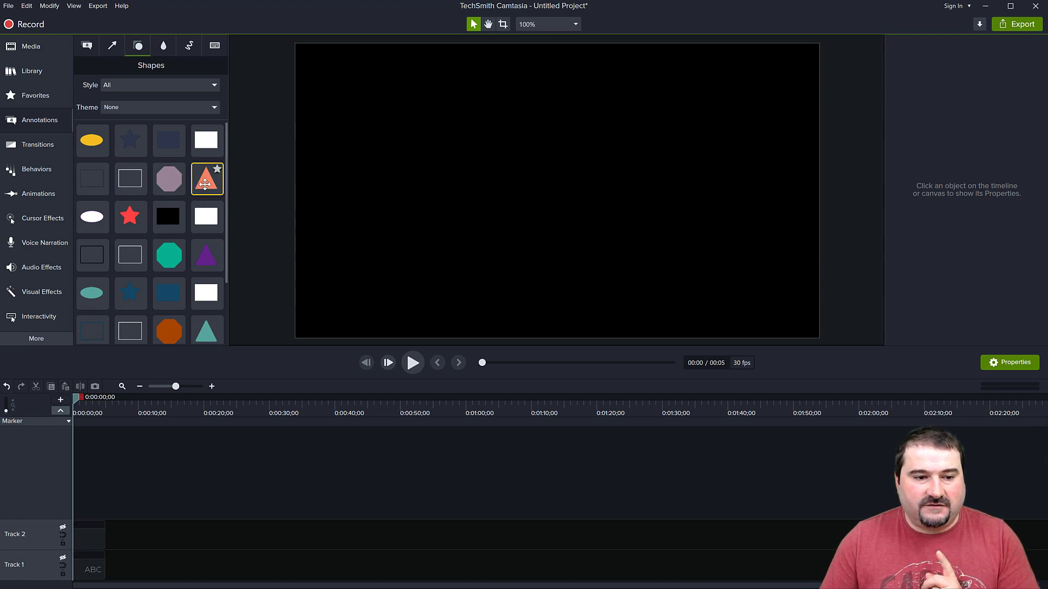
- Add the orange triangle and reshape it into a spike from the canvas centre to the lower edge, about 58 wide and 540 high
left_click_drag(204, 183, 564, 208)
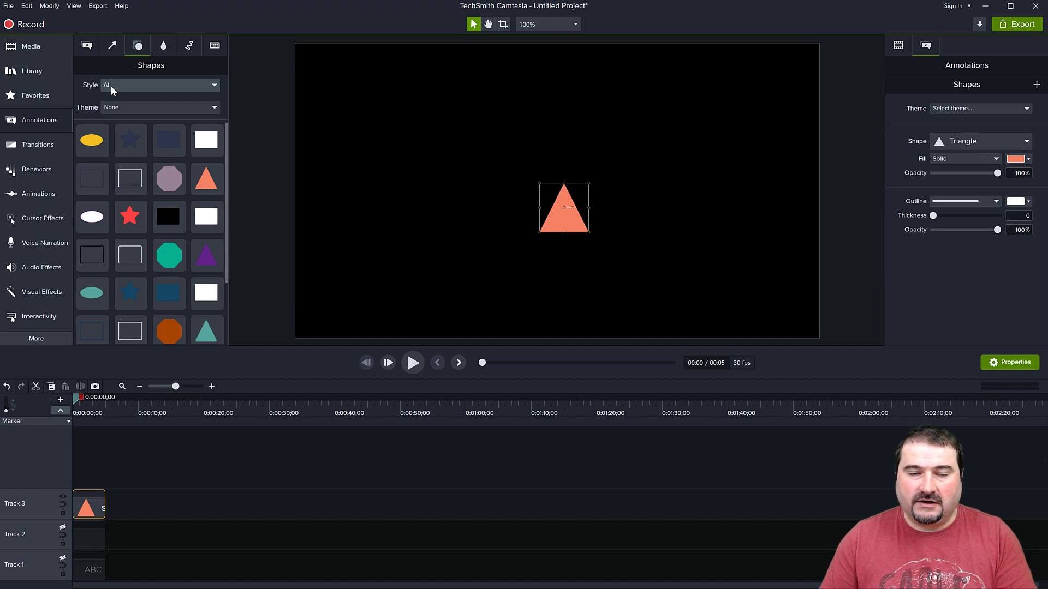
scroll(92, 229, "down", 3)
scroll(176, 290, "up", 2)
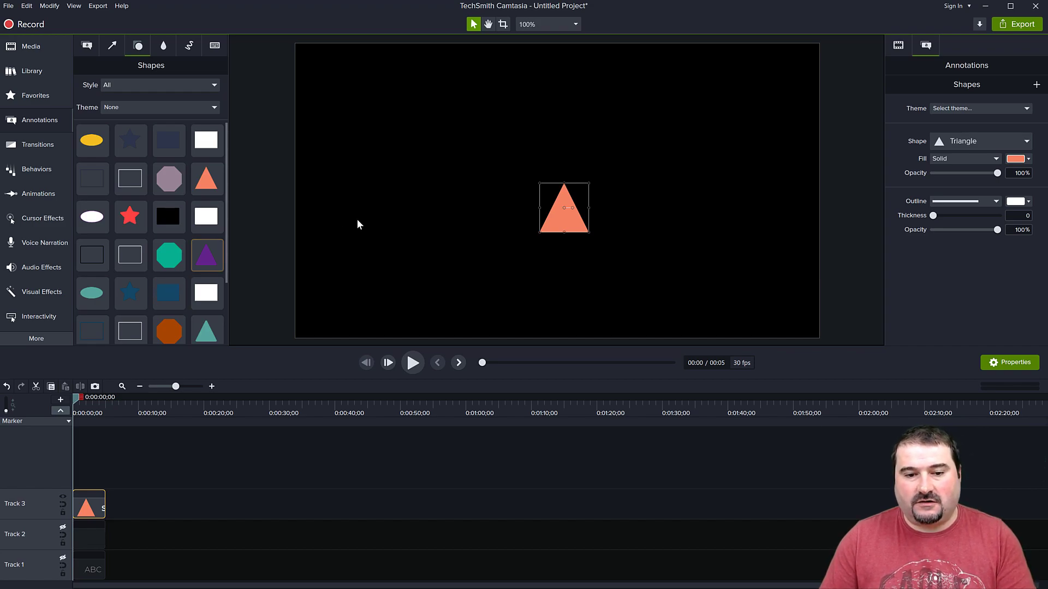
left_click_drag(555, 215, 562, 190)
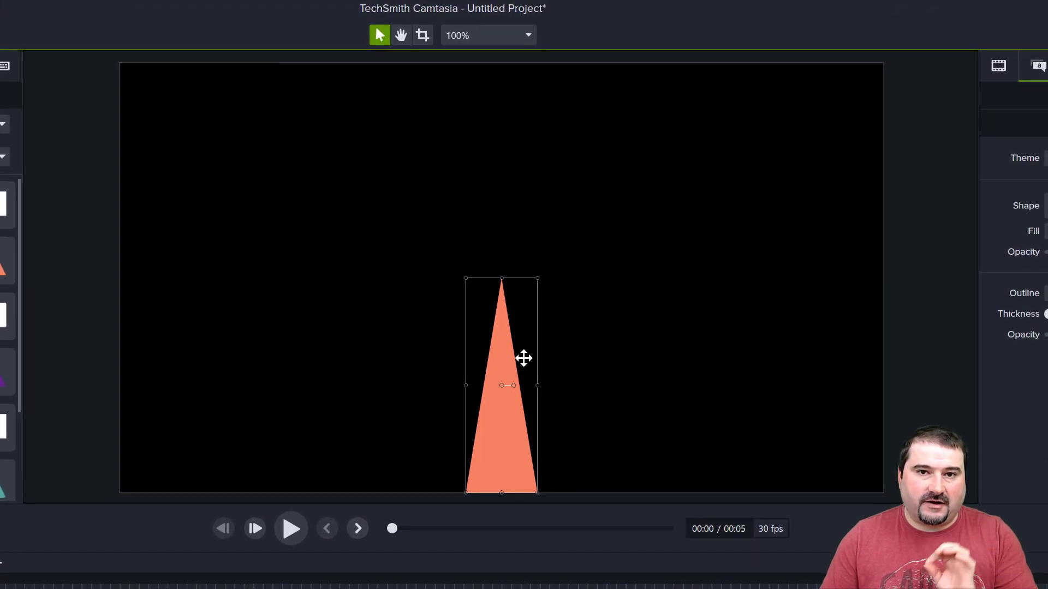
left_click_drag(537, 386, 513, 391)
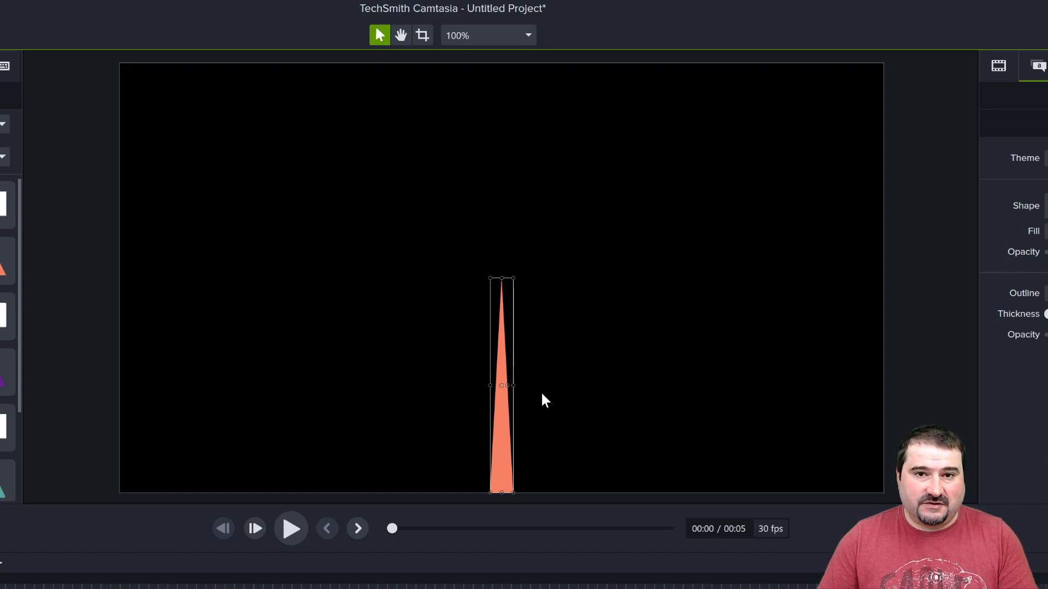
- Duplicate the triangle, rotate the copy 180° about Z and move it to the upper half so both tips meet at the centre
left_click(1007, 69)
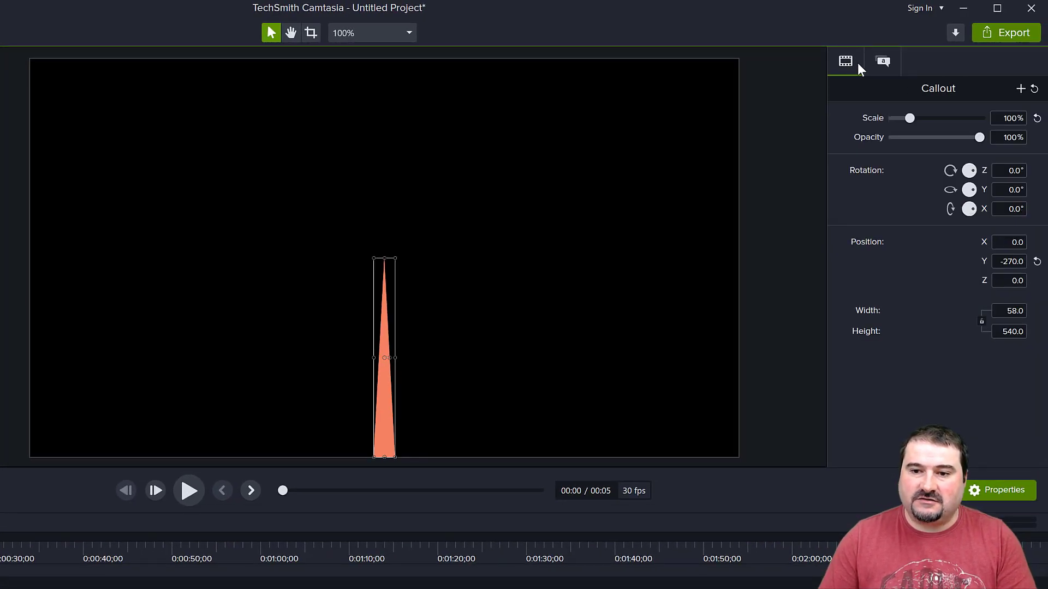
left_click(1002, 171)
type("180")
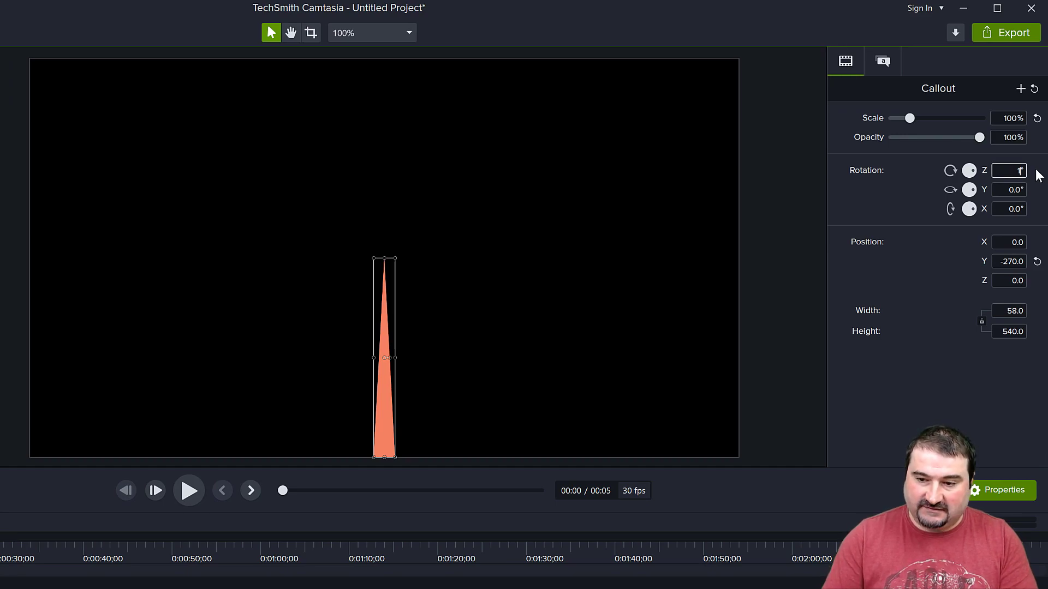
key("Return")
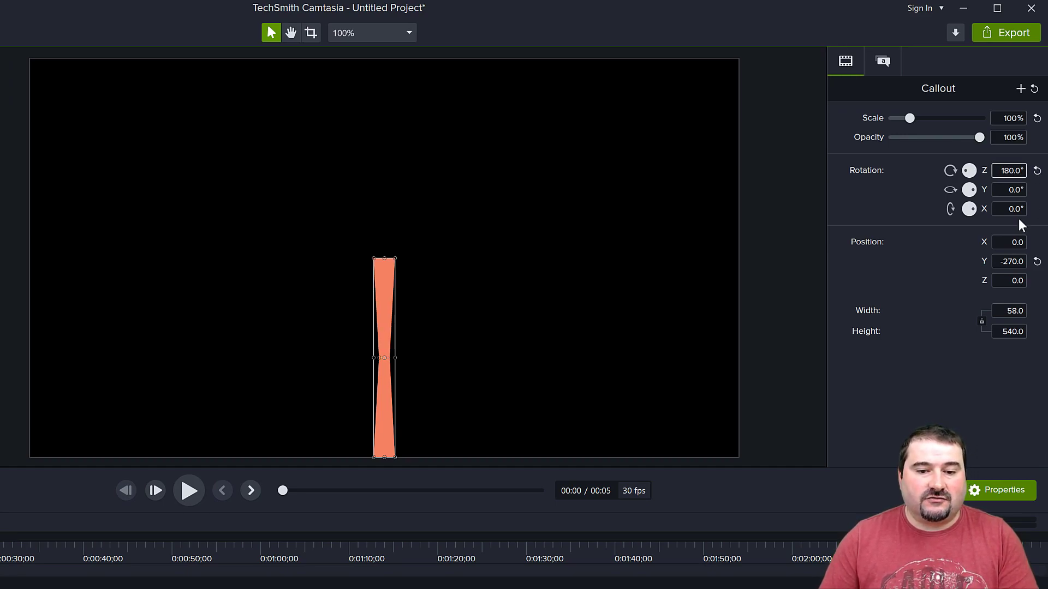
left_click_drag(382, 291, 384, 92)
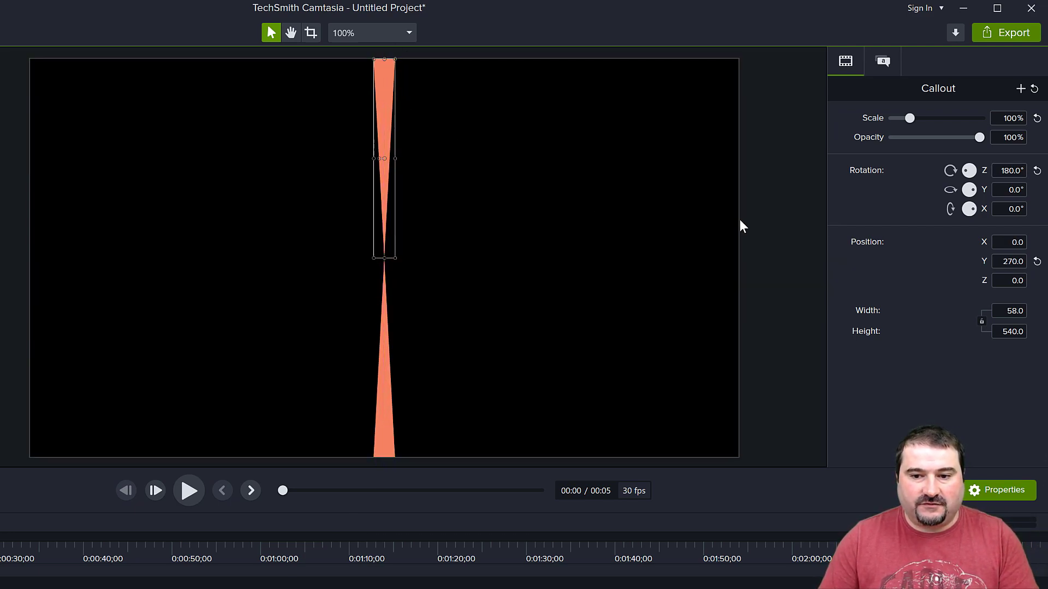
left_click(721, 244)
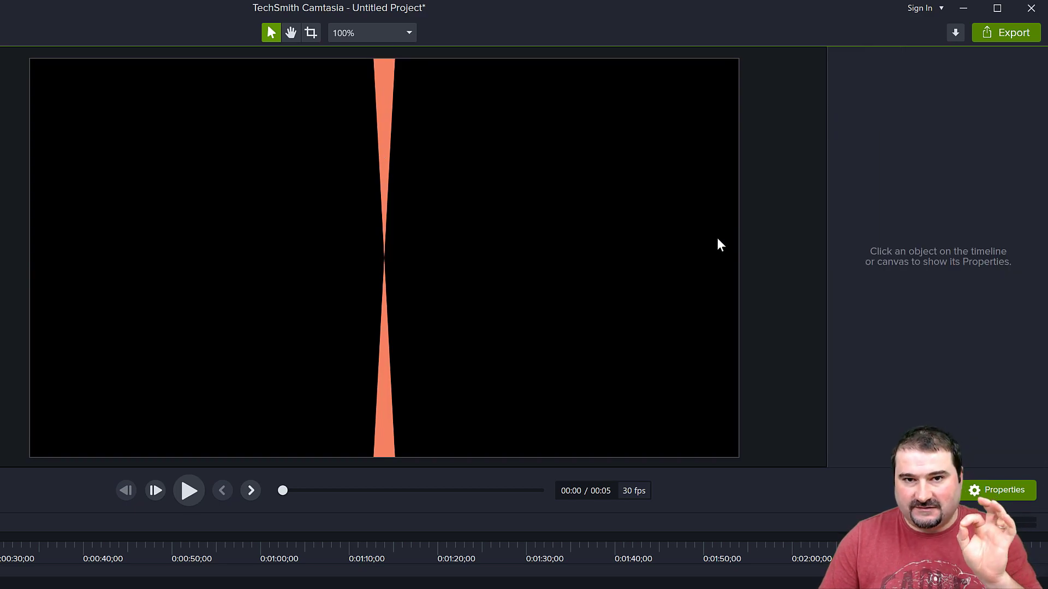
- Group the two triangles and rotate a duplicate of the group 90° about Z to form a cross
left_click(380, 89)
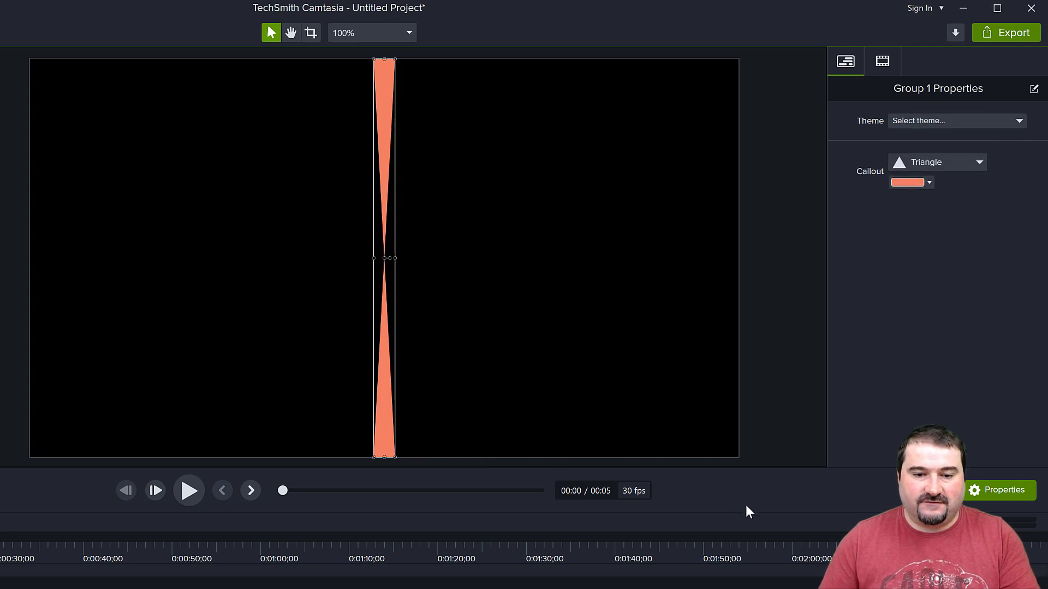
left_click(883, 61)
left_click(1024, 174)
type("90")
key("Return")
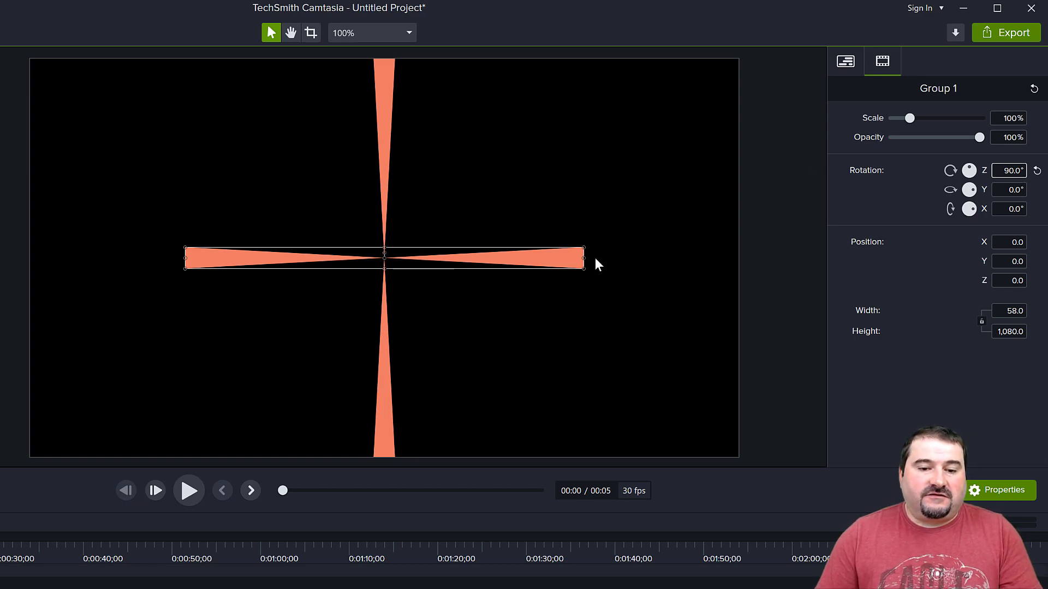
- Group the four-ray cross and rotate a duplicate of it 45° about Z
left_click(386, 131, "ctrl")
key("ctrl+g")
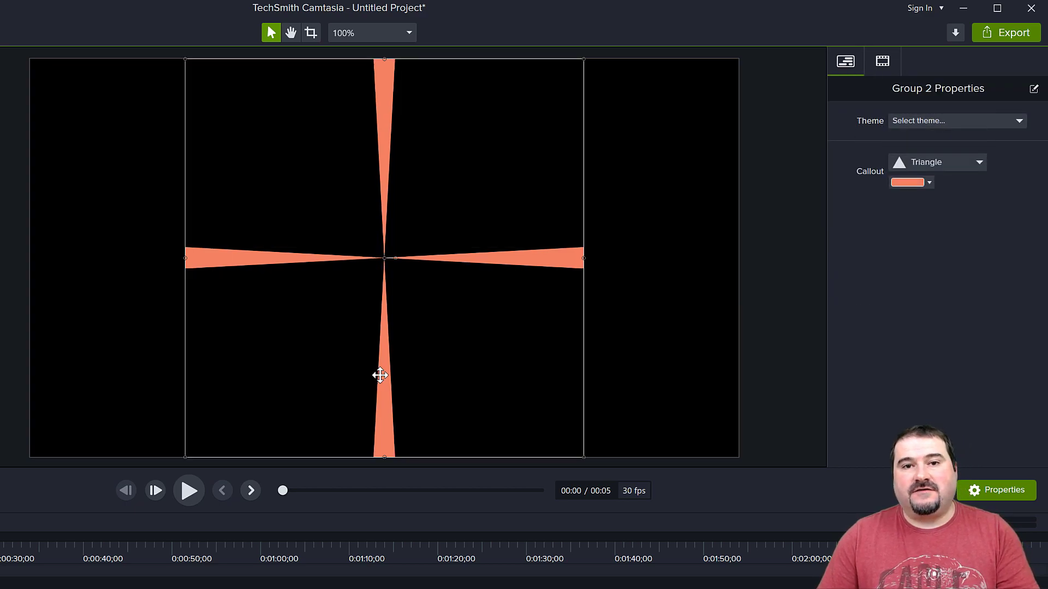
left_click(882, 61)
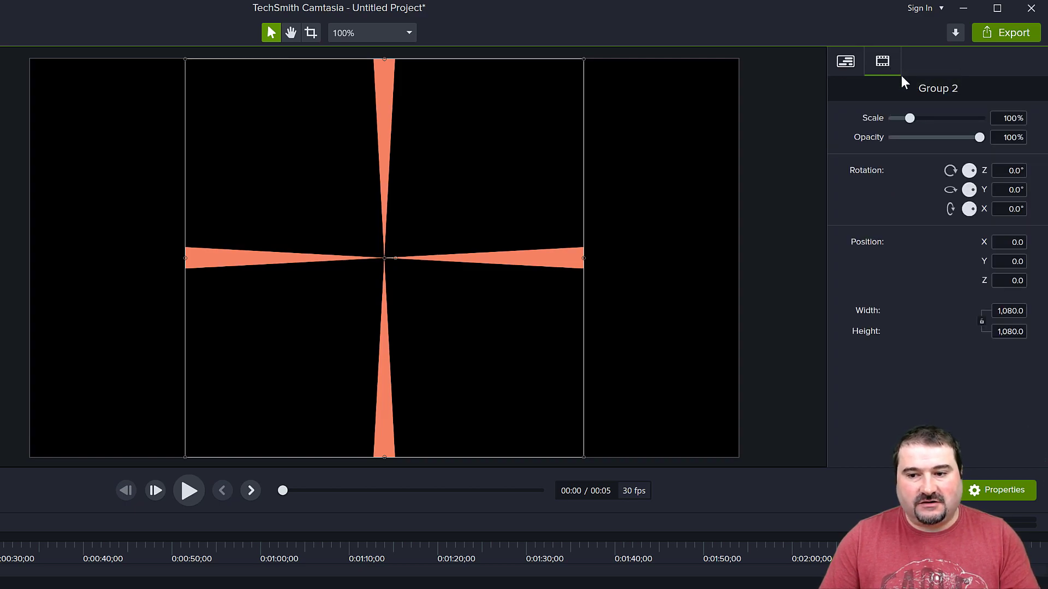
left_click(1007, 171)
type("45")
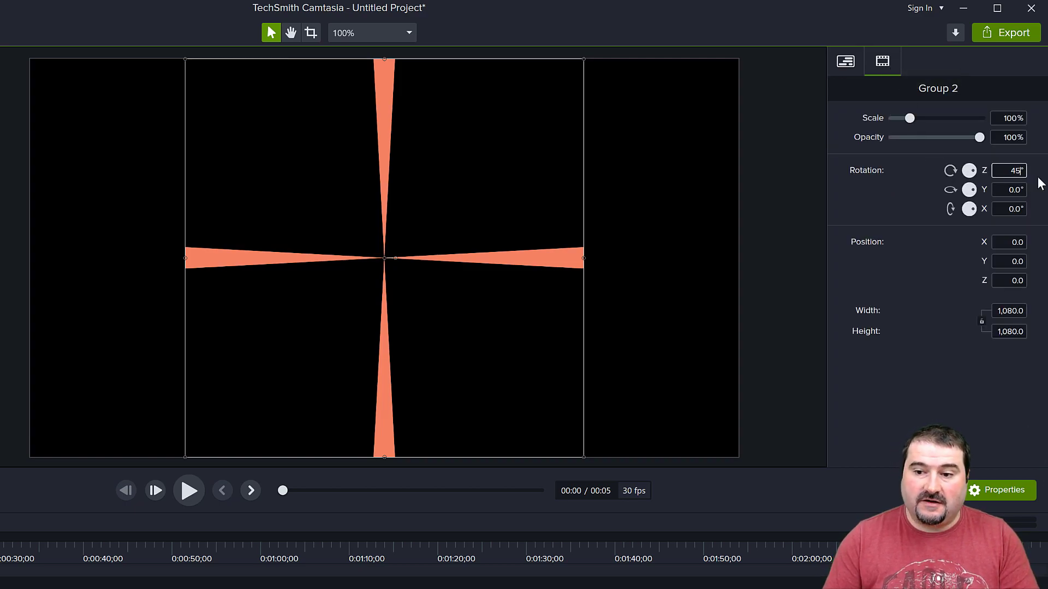
key("Return")
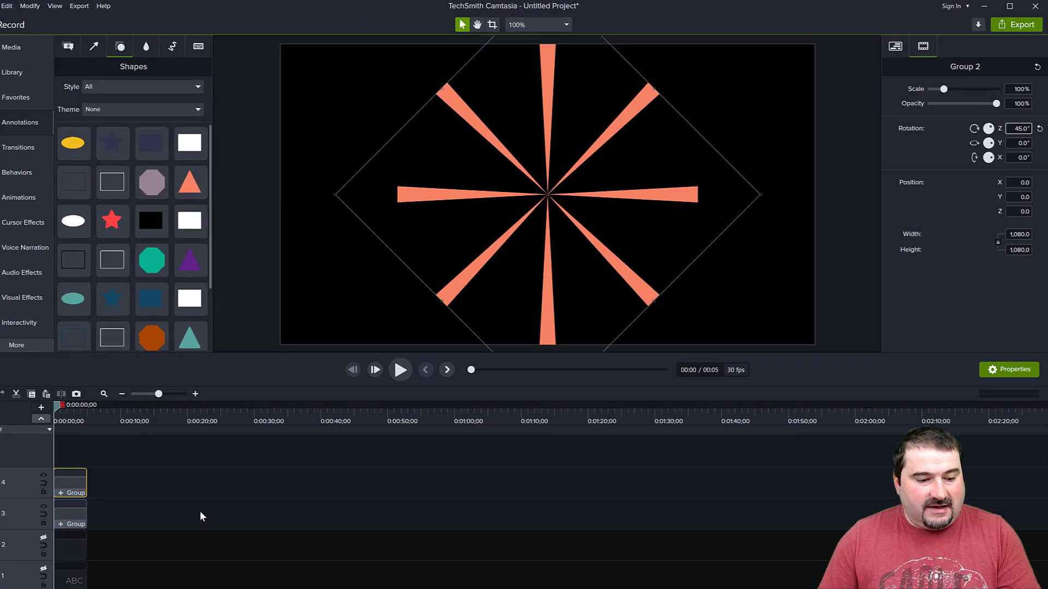
- Ungroup the nested groups on the timeline down to single triangles and regroup all eight rays as one group
left_click(101, 510, "ctrl")
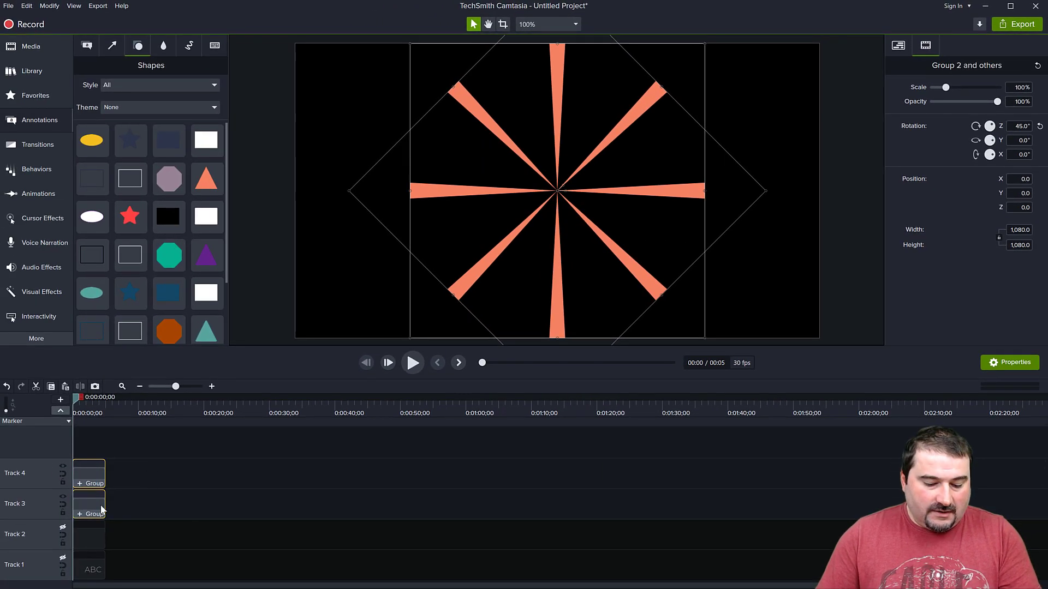
key("ctrl+c")
key("ctrl+v")
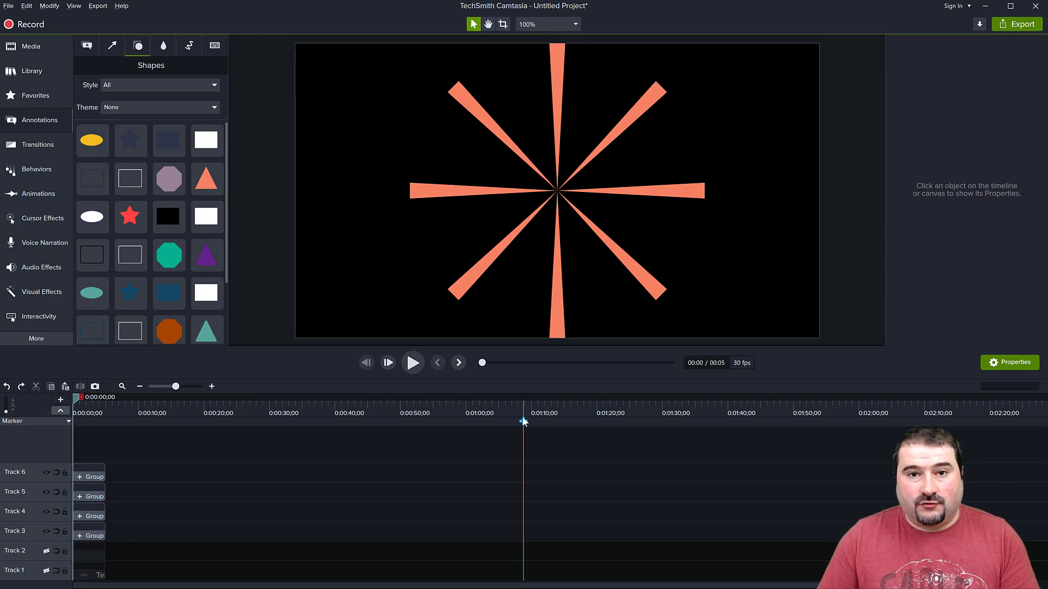
left_click_drag(146, 447, 99, 538)
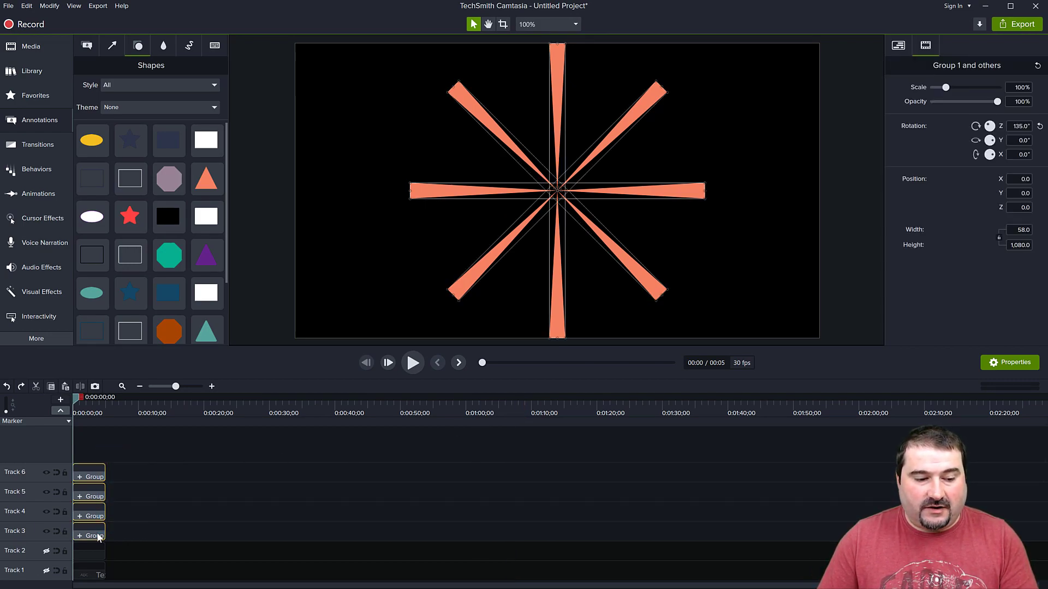
key("ctrl+u")
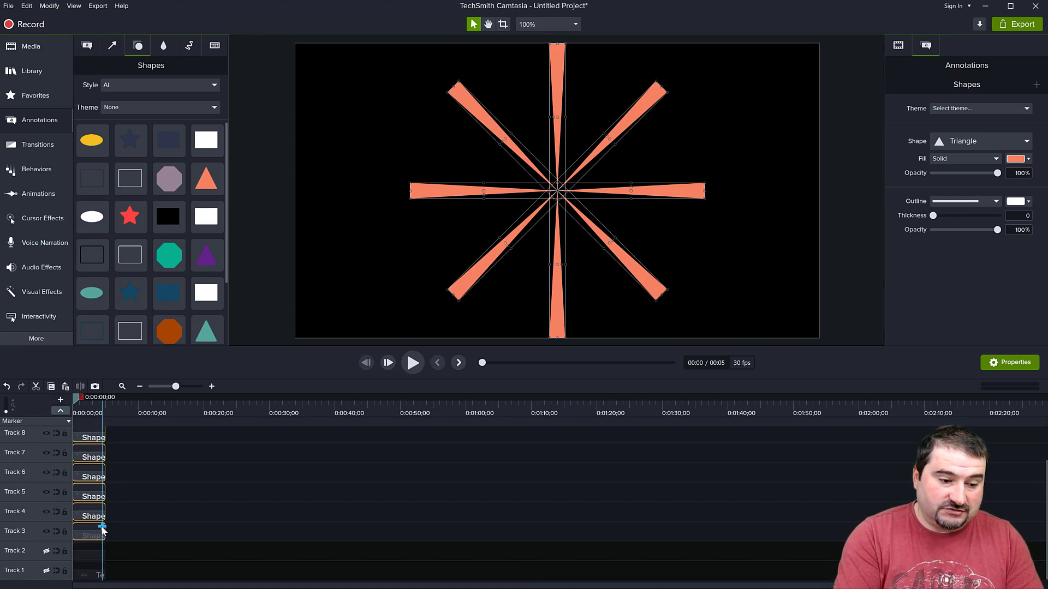
key("ctrl+g")
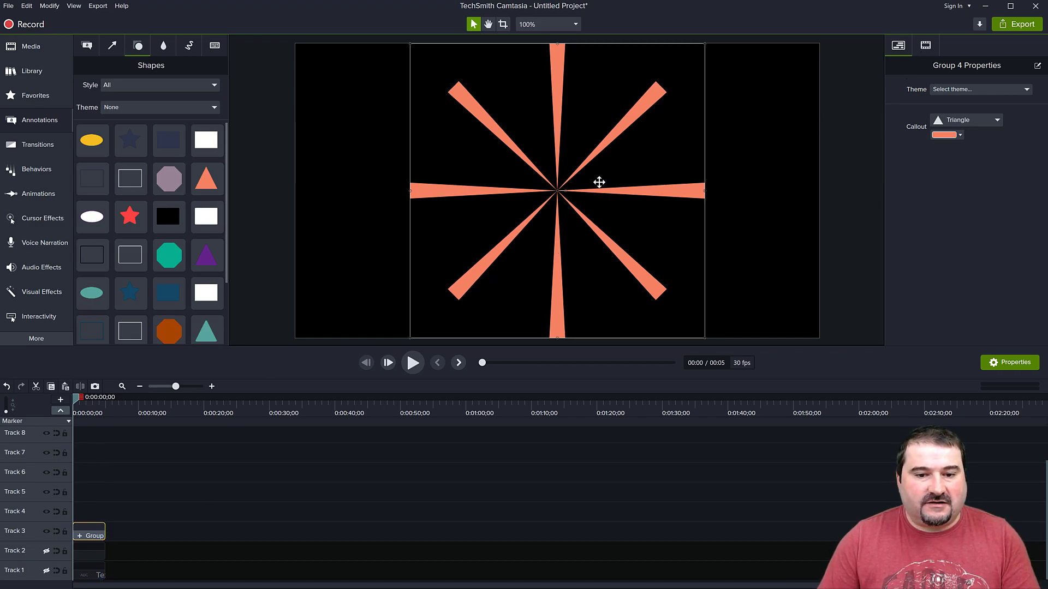
- Duplicate the eight-ray group and rotate the copy so its rays fall midway between the existing rays
left_click_drag(578, 191, 609, 190)
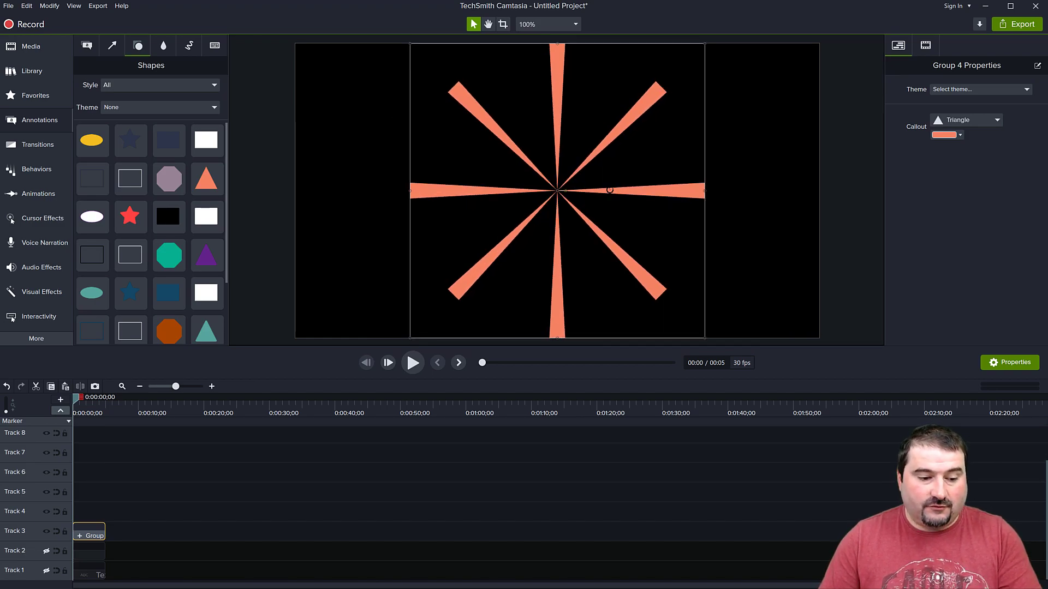
key("ctrl+v")
left_click_drag(566, 191, 693, 248)
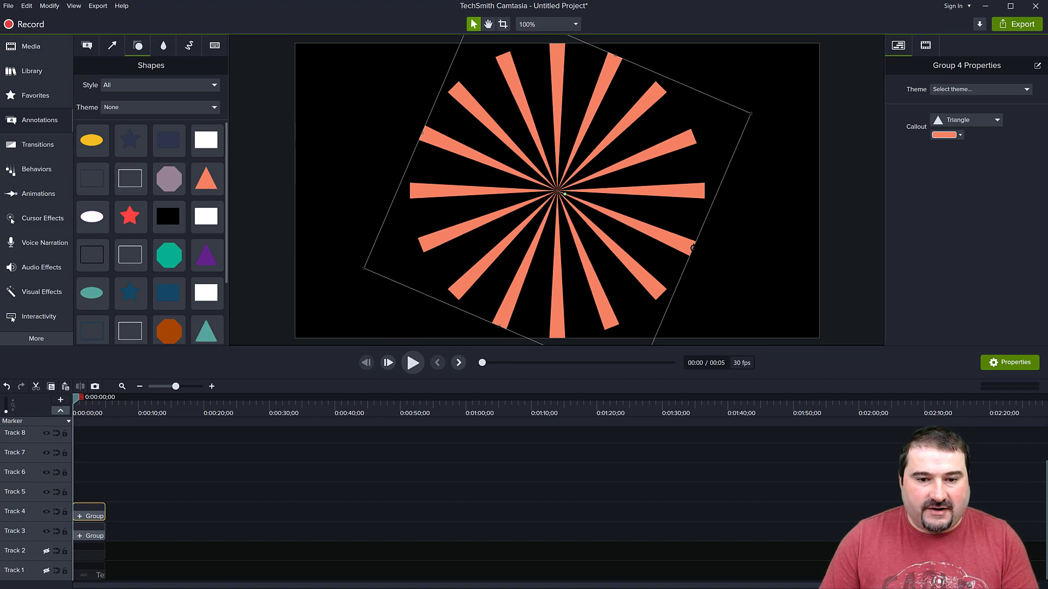
- Ungroup and regroup all sixteen rays as one group, and rotate a duplicate of it to fill the gaps between rays
left_click_drag(145, 492, 100, 537)
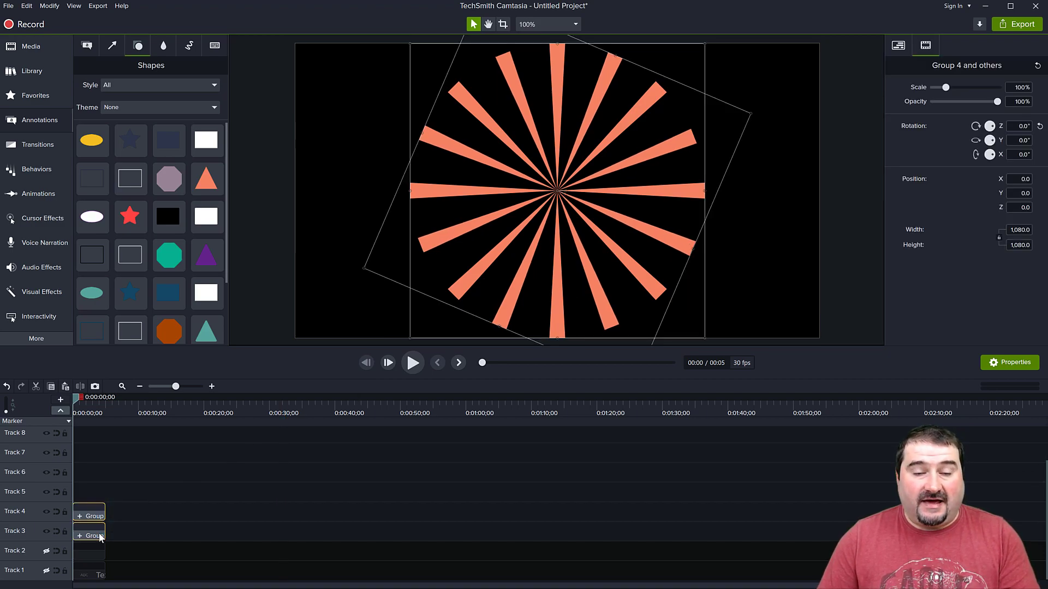
key("ctrl+shift+g")
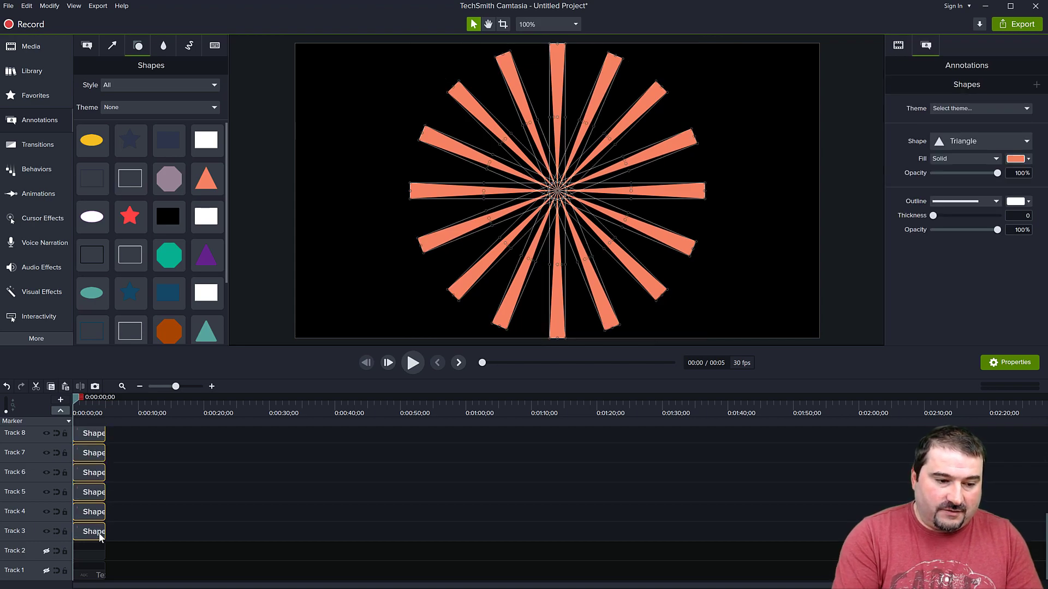
key("ctrl+g")
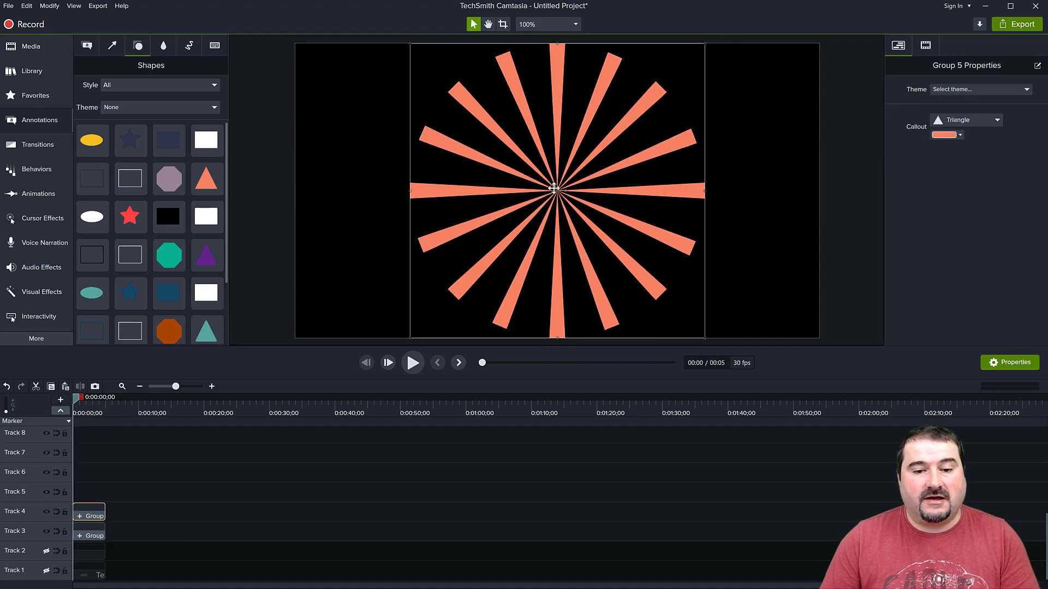
left_click_drag(567, 191, 664, 205)
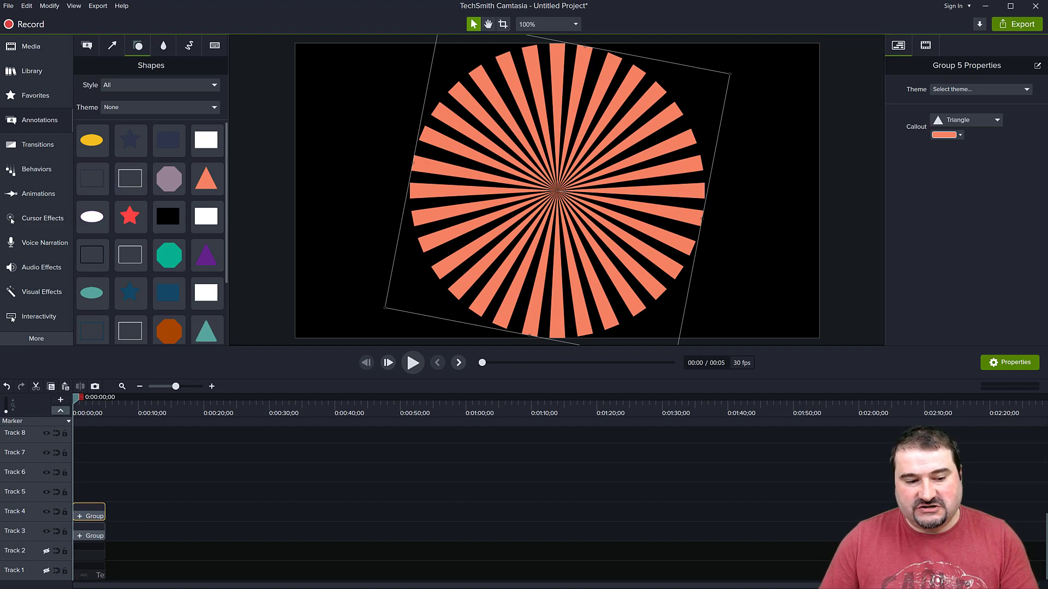
- Ungroup both ray groups down to single triangles and regroup all thirty-two rays as one group centred on the canvas
left_click_drag(147, 503, 87, 538)
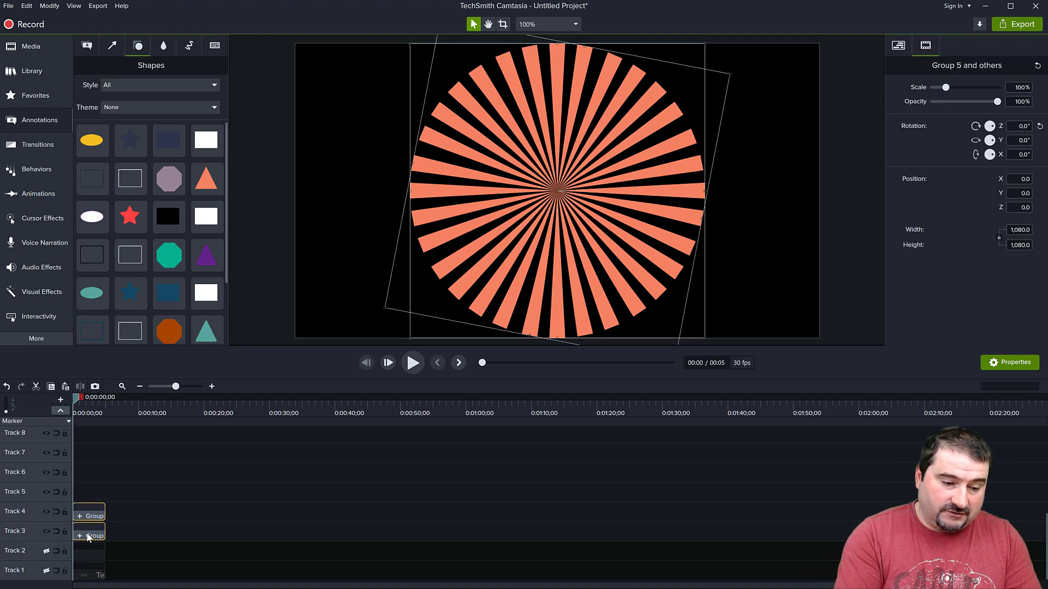
key("ctrl+shift+g")
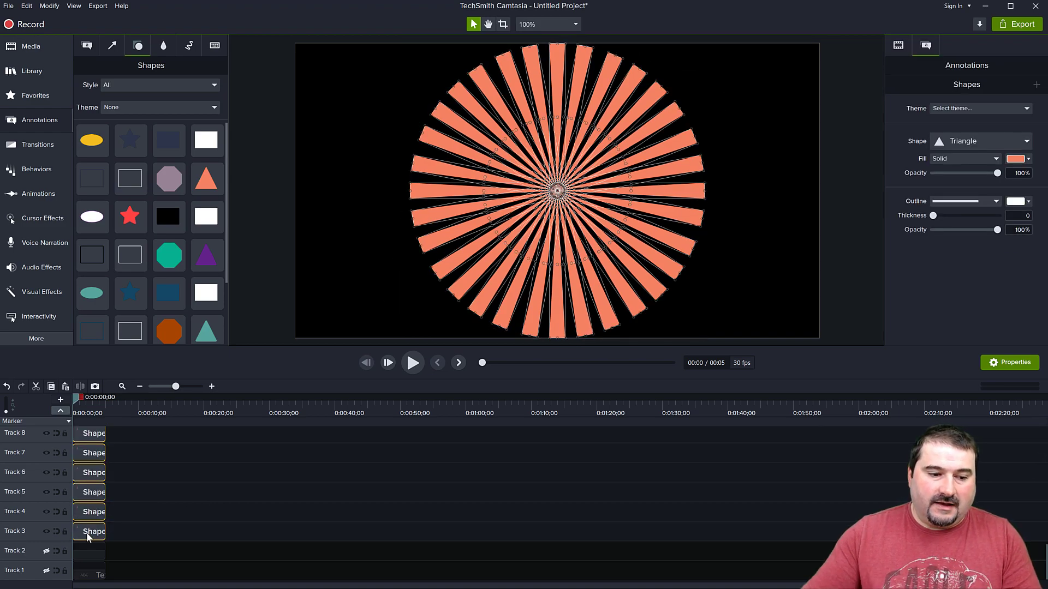
scroll(232, 507, "up", 8)
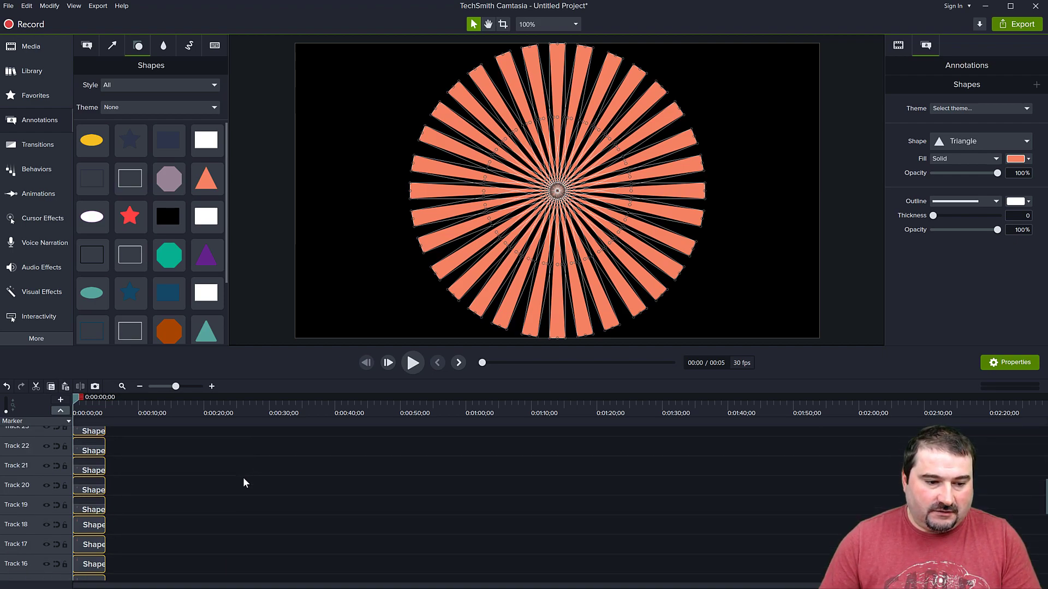
scroll(245, 479, "down", 8)
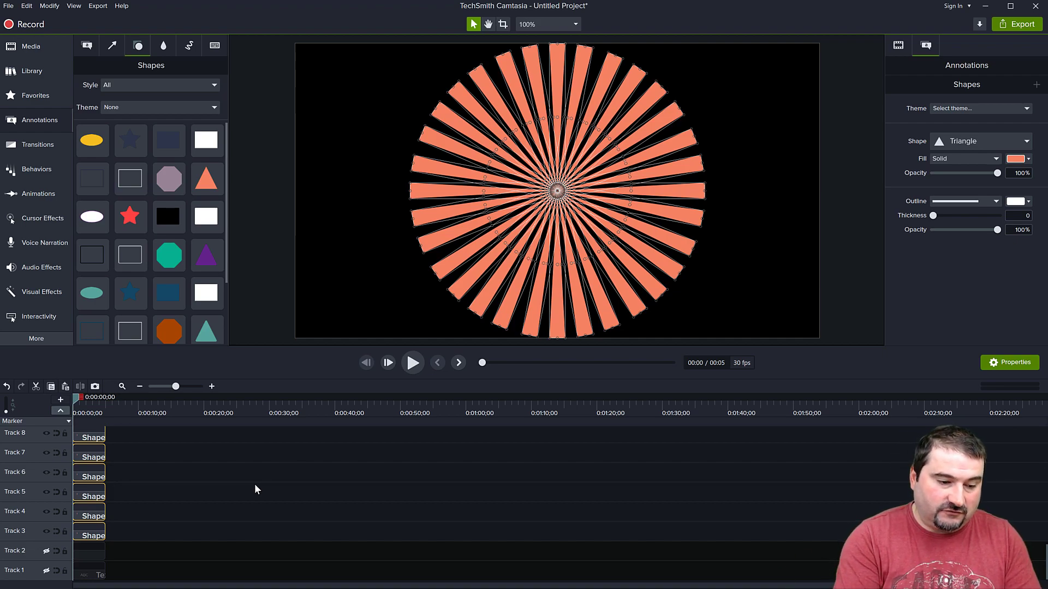
key("ctrl+g")
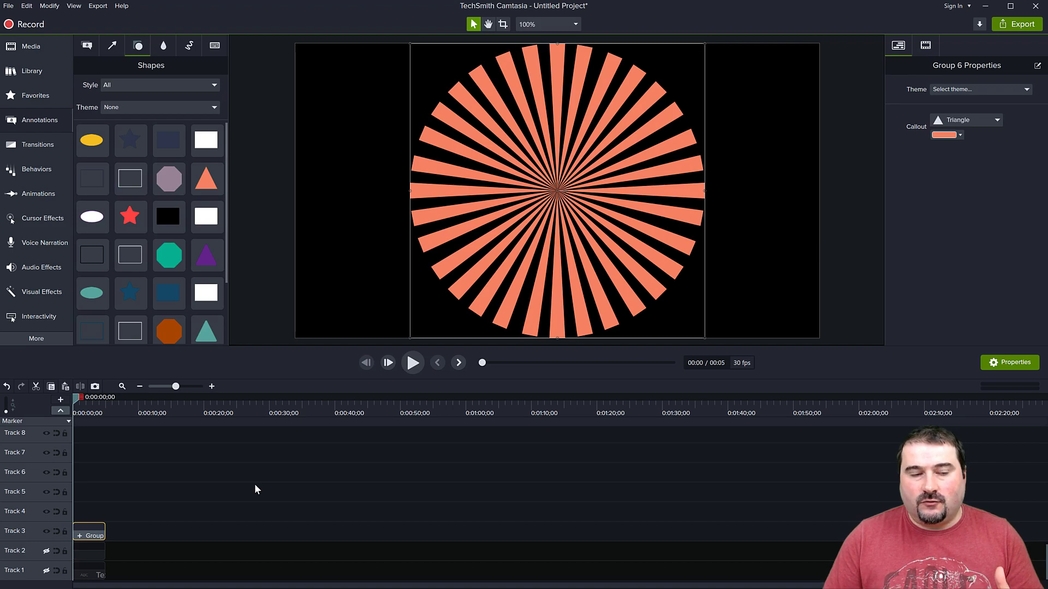
left_click_drag(503, 244, 539, 241)
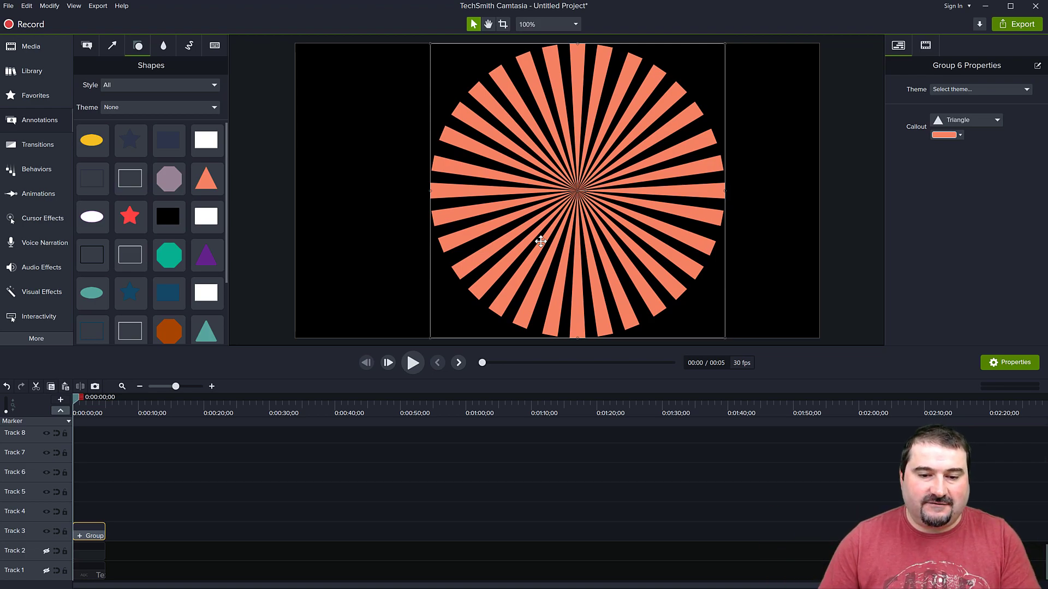
left_click_drag(548, 244, 529, 241)
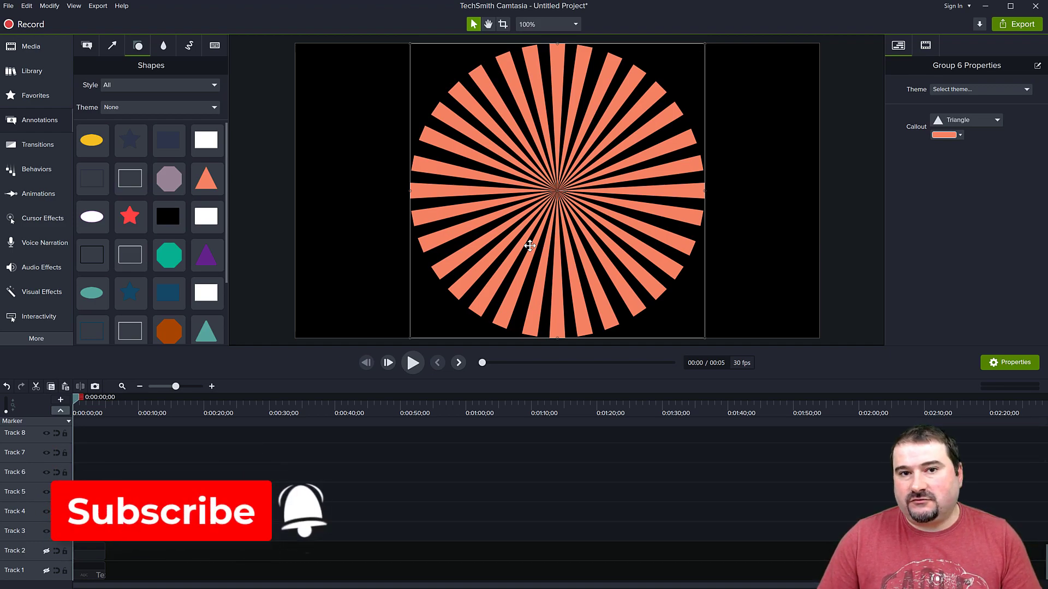
- Turn Track 2 and Track 1 back on and remove all empty tracks from the timeline
left_click(47, 552)
left_click(46, 571)
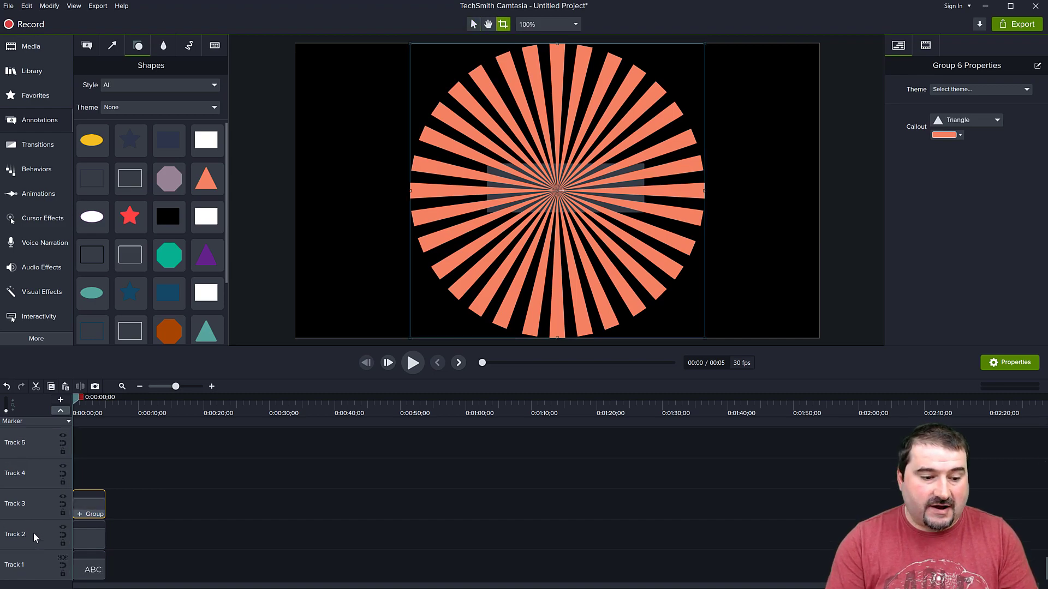
right_click(38, 505)
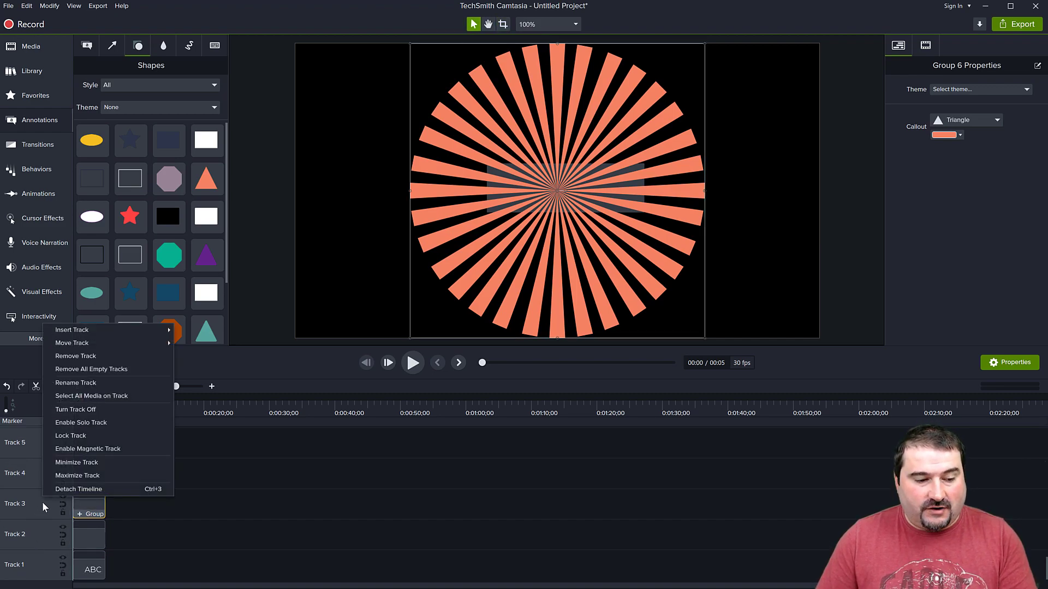
left_click(77, 371)
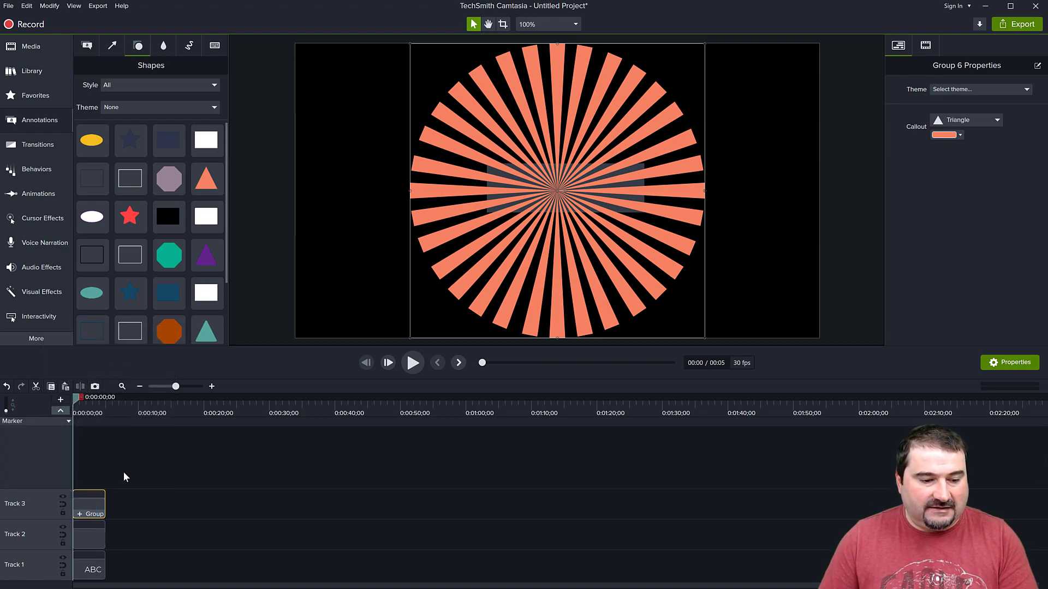
- Select the ray group, shape and text clips and extend all three to 55 seconds
left_click_drag(142, 462, 77, 578)
left_click_drag(105, 536, 436, 535)
left_click(327, 466)
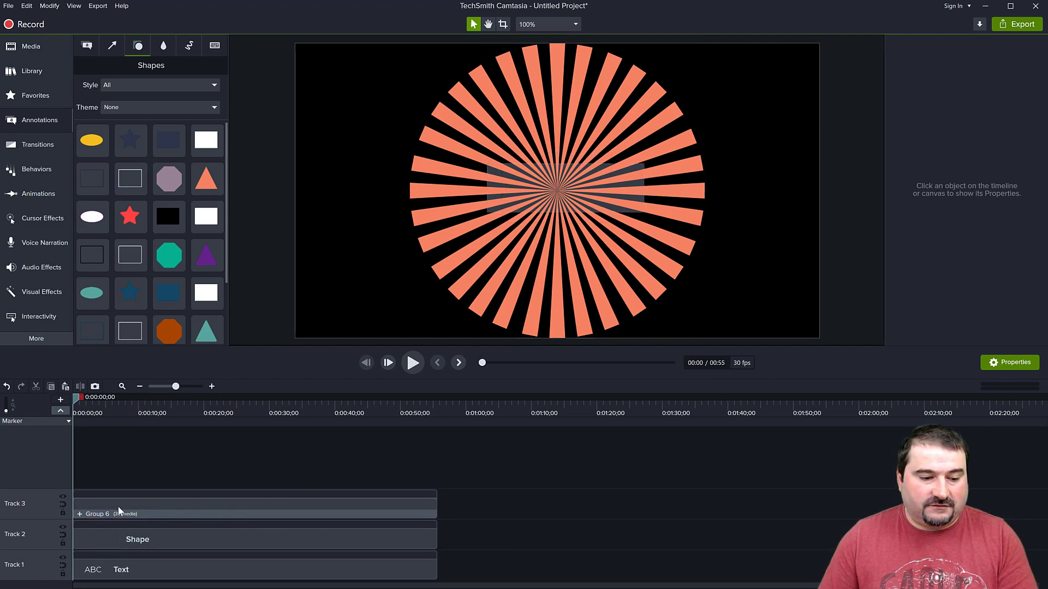
- Rename the ray group on Track 3 as Triangles
left_click(105, 513)
right_click(106, 516)
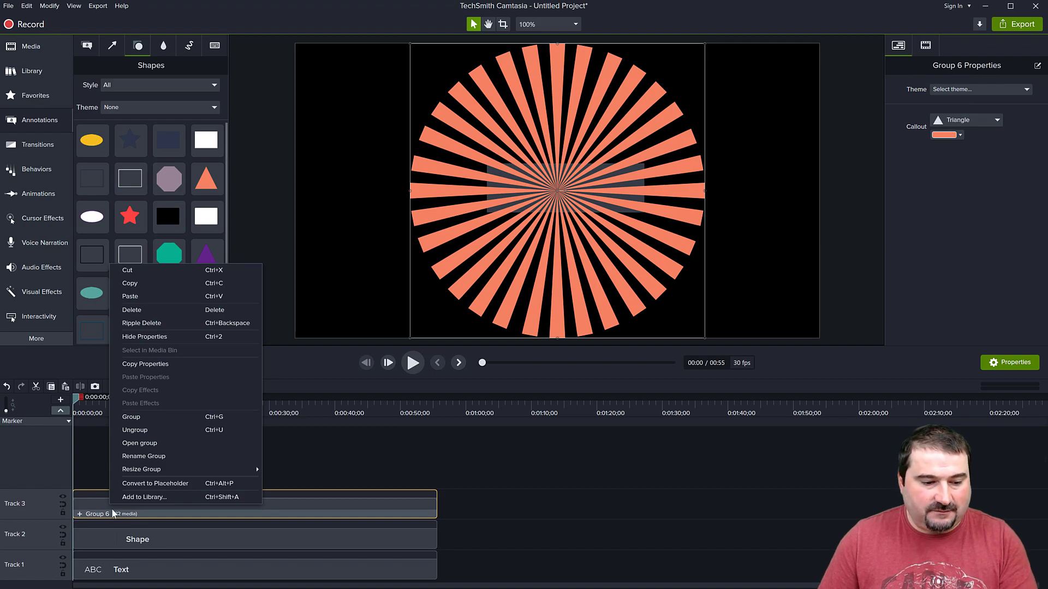
left_click(138, 459)
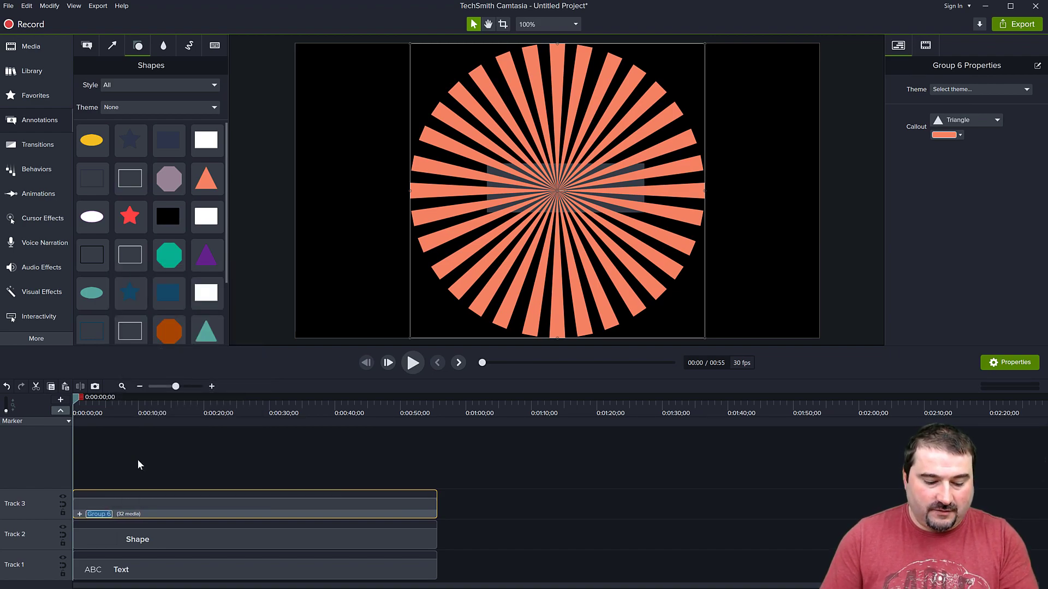
type("Triag")
type("gles")
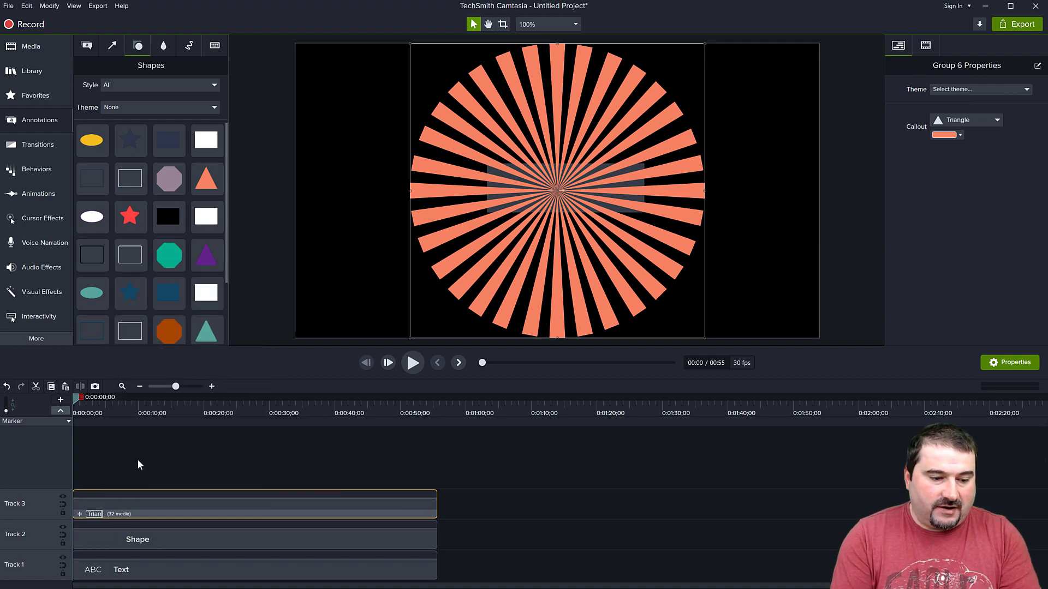
key("Return")
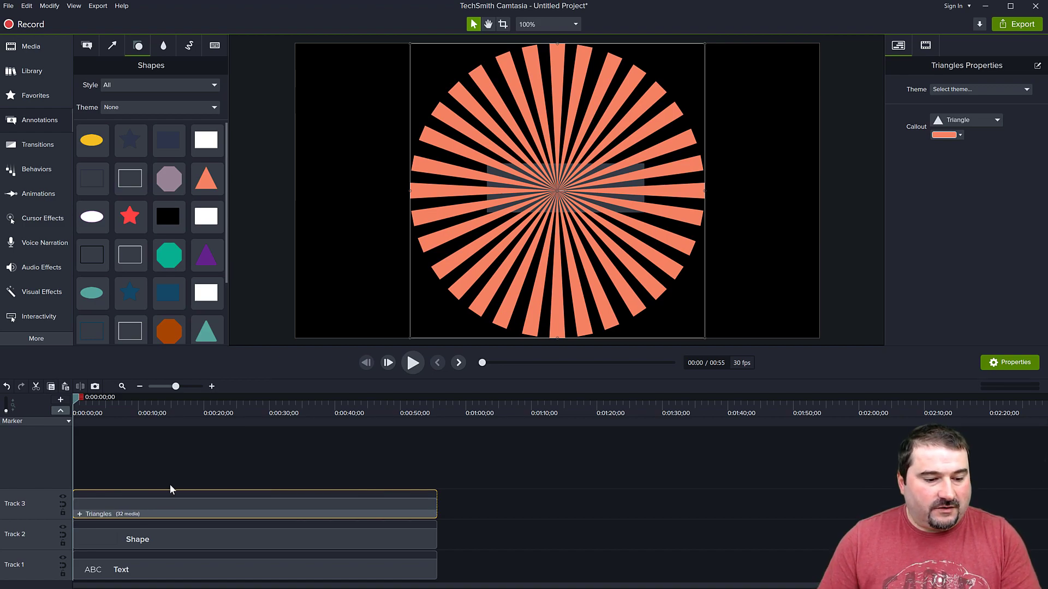
- Reorder the tracks so the text is on Track 3, the shape on Track 2 and the Triangles group on Track 1
left_click_drag(45, 507, 42, 536)
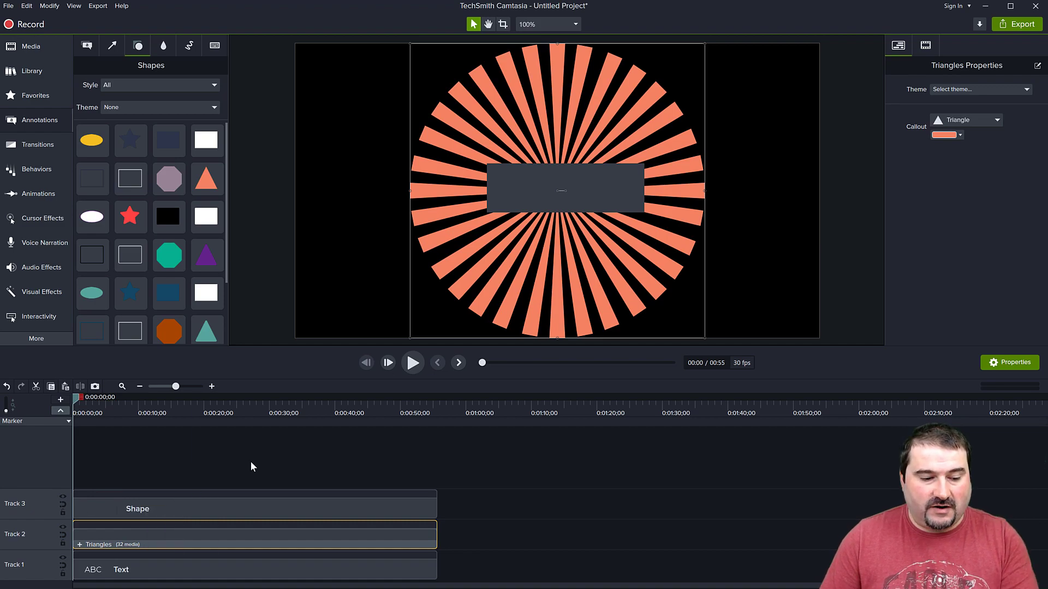
left_click_drag(26, 571, 33, 501)
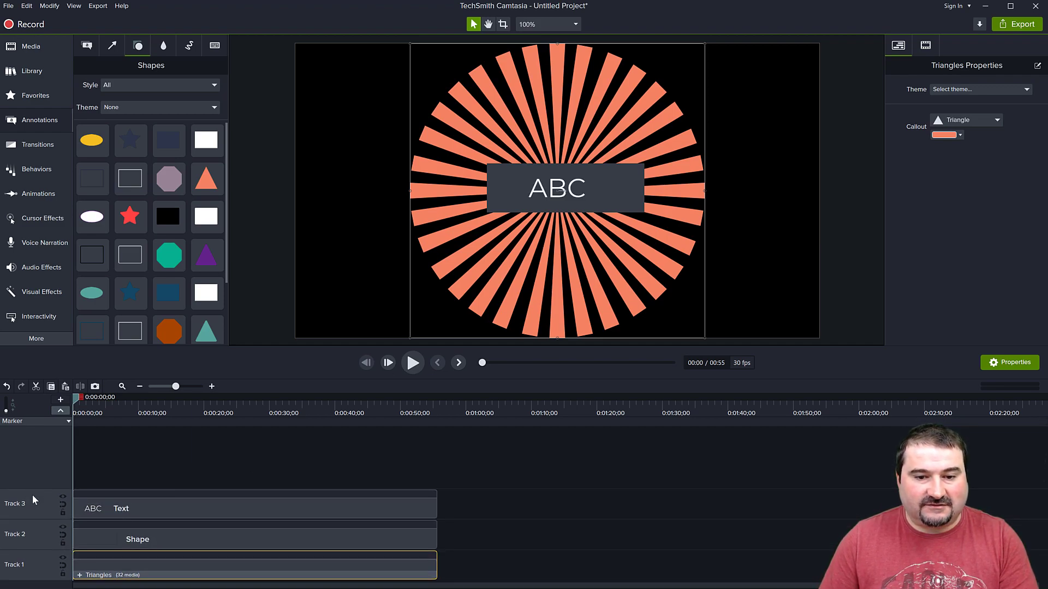
- Enlarge the grey rectangle in width and height and centre it and the ABC text over the sunburst
left_click(601, 199)
left_click(614, 199)
left_click_drag(626, 196, 661, 195)
left_click_drag(550, 163, 553, 150)
left_click(602, 200)
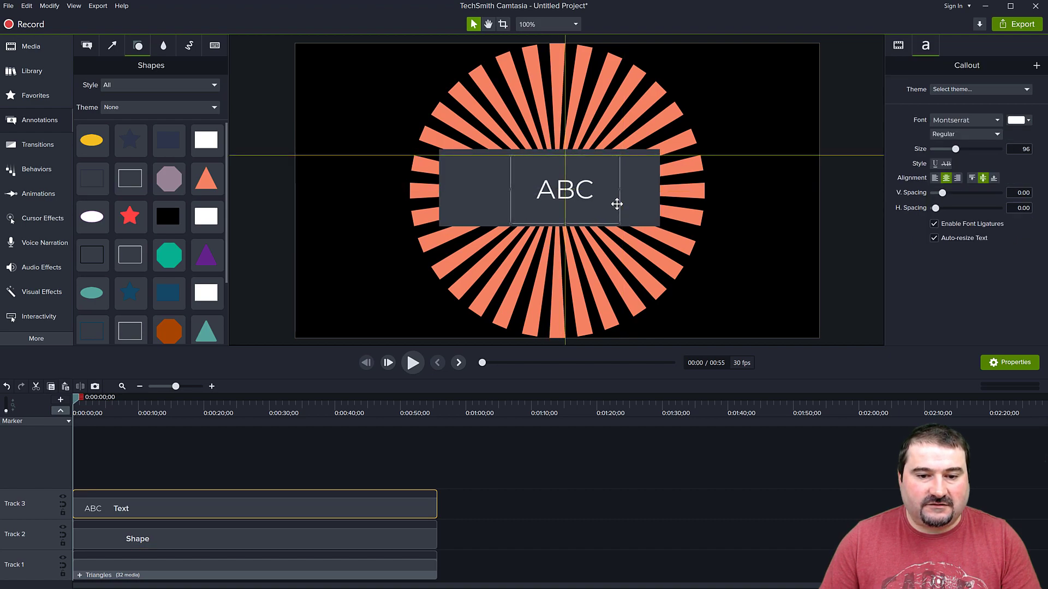
left_click_drag(633, 206, 646, 203)
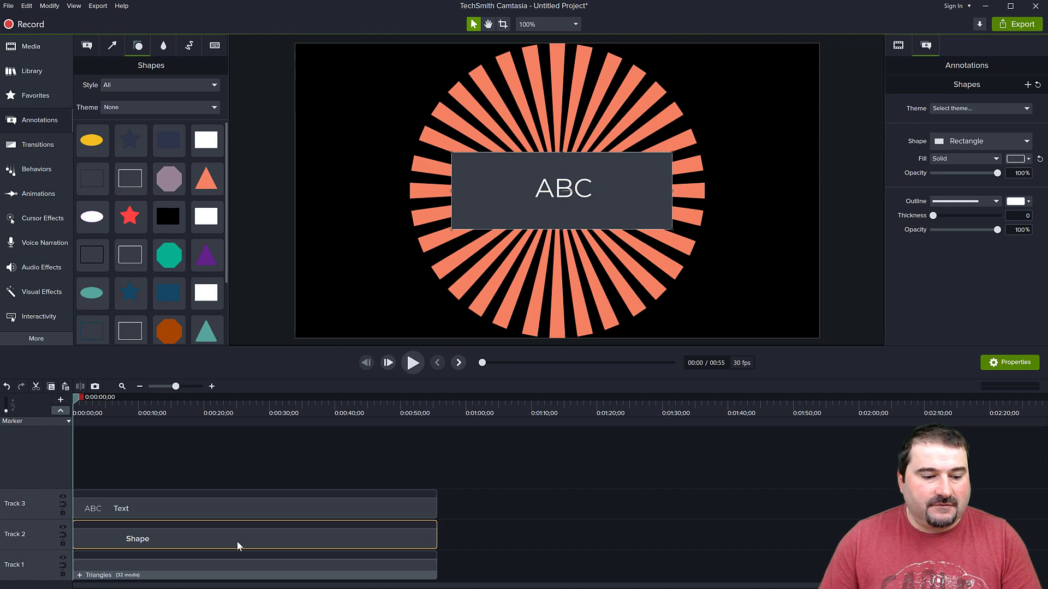
left_click(578, 193)
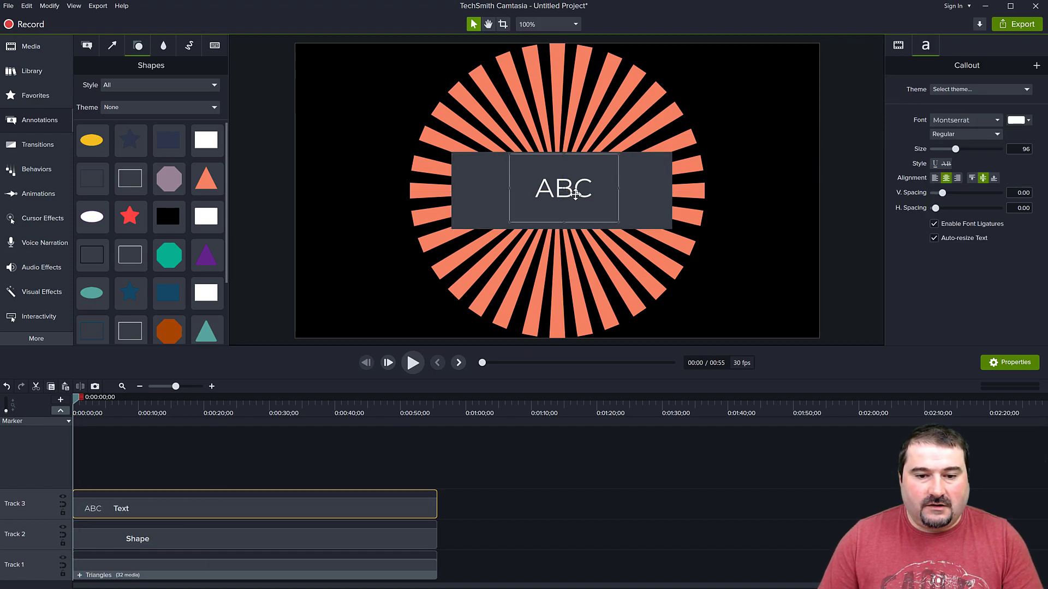
left_click_drag(578, 192, 572, 195)
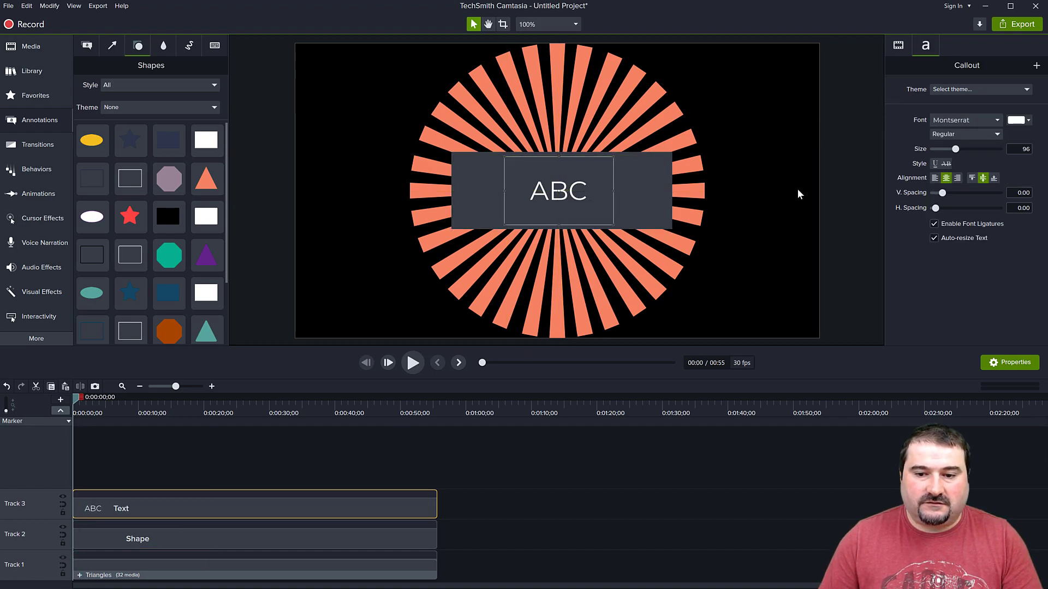
left_click(848, 194)
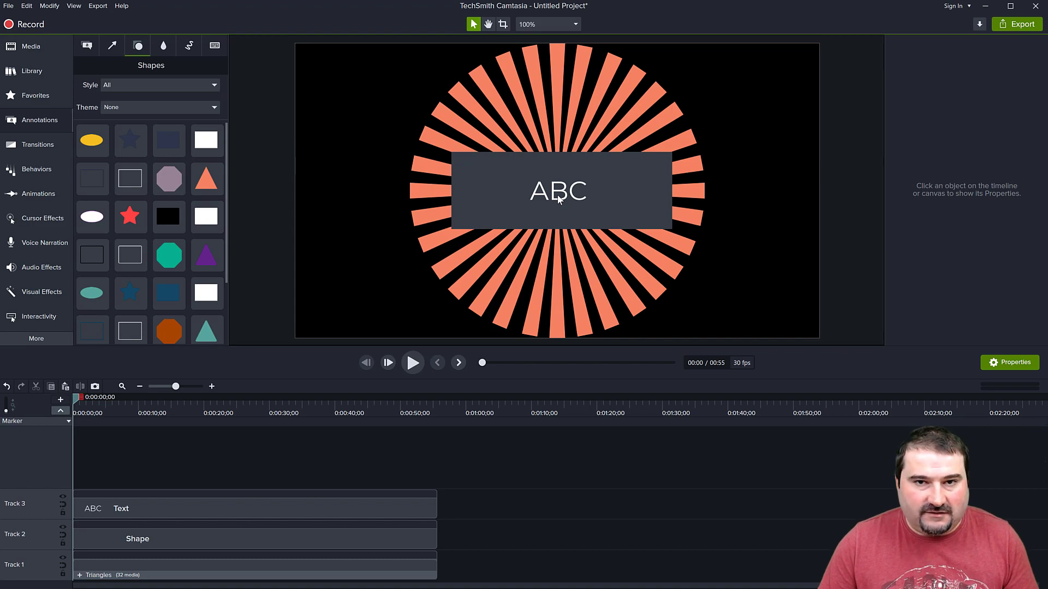
- Give the rectangle an outline thickness of 20 and set its fill opacity to 0%
left_click(639, 185)
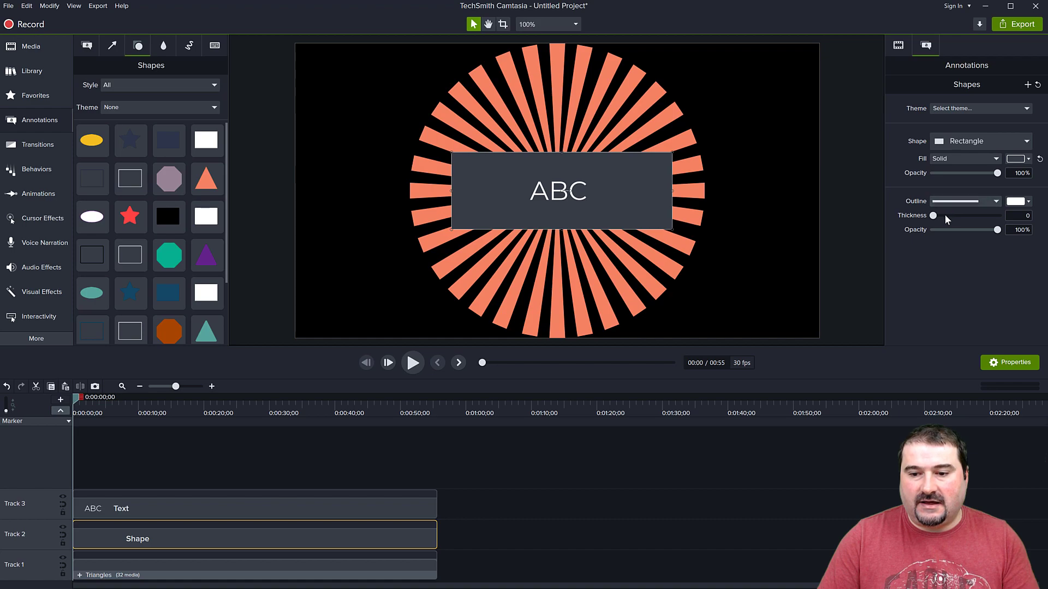
left_click_drag(934, 216, 948, 224)
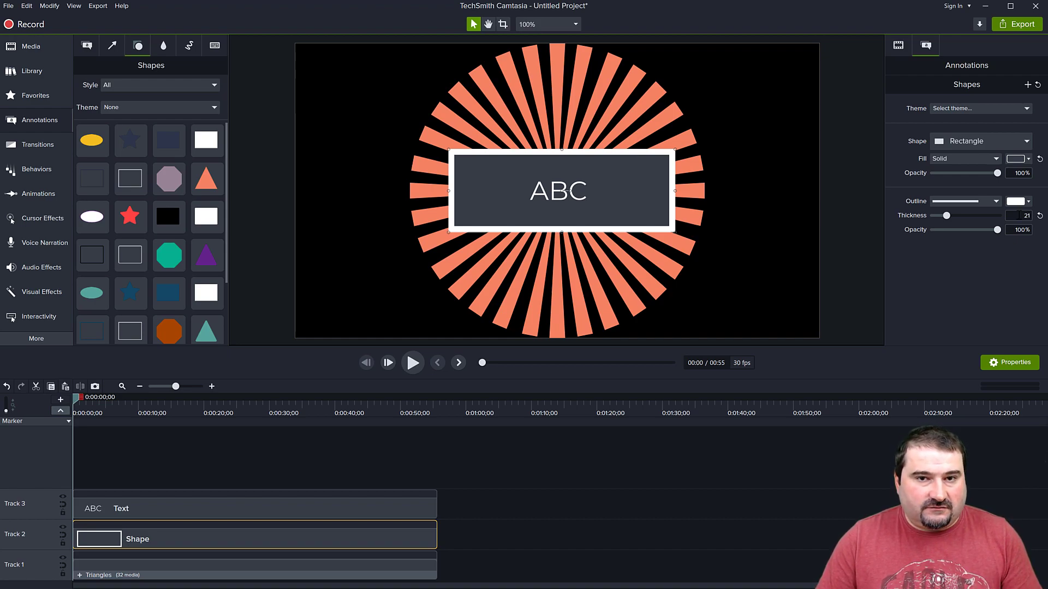
left_click(1019, 216)
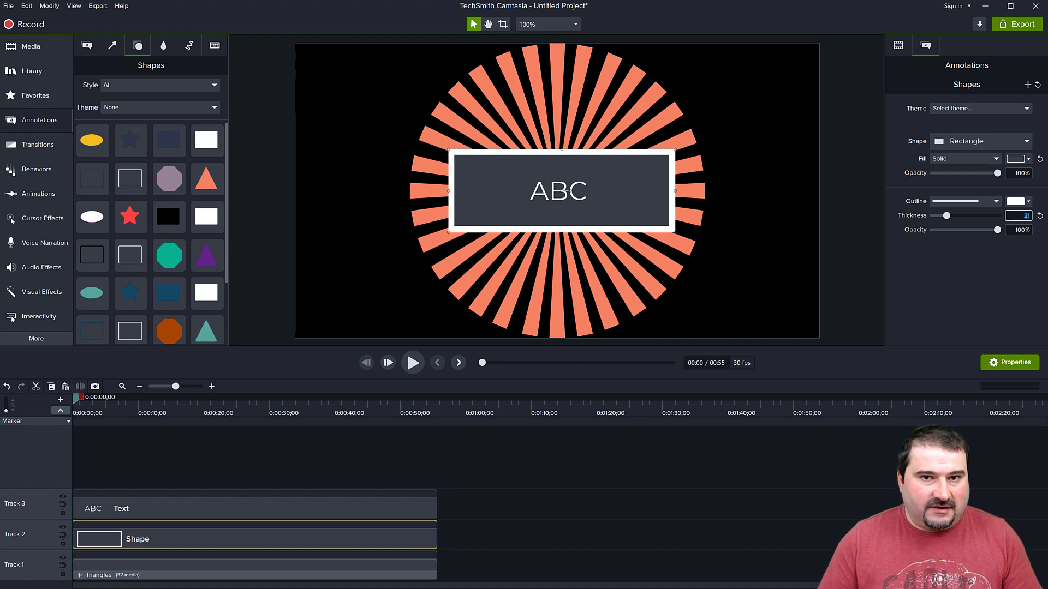
type("20")
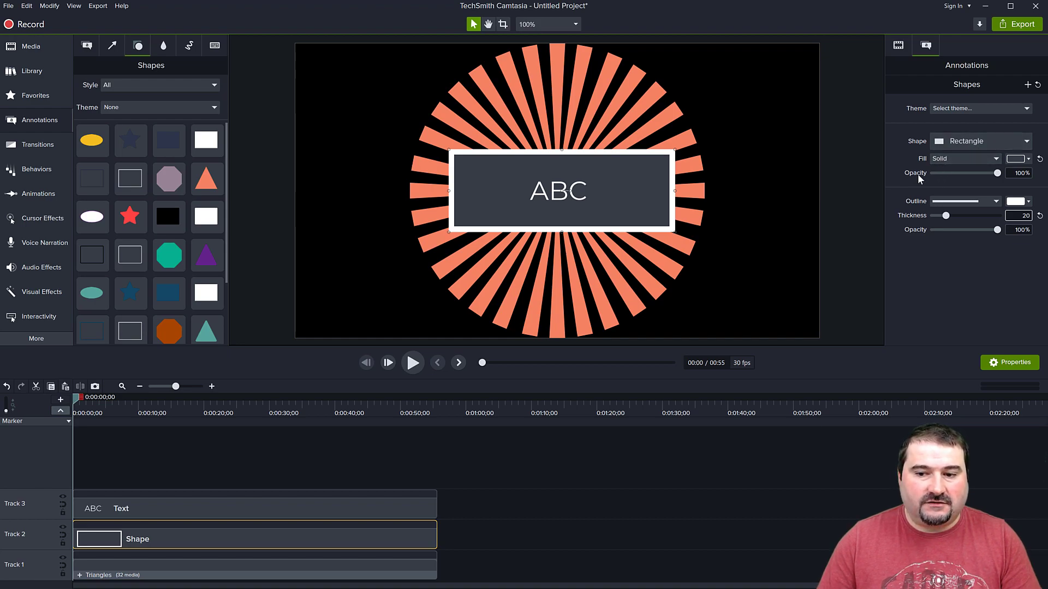
left_click_drag(987, 174, 925, 178)
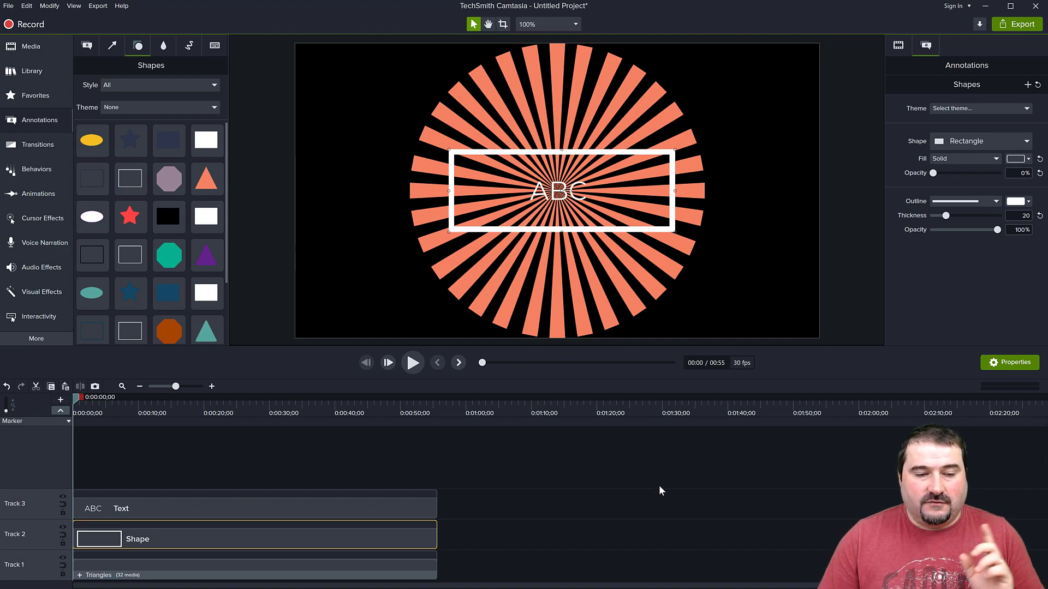
- Add a Custom animation to the Triangles group, stretched from about 1 second to about 39 seconds
left_click(190, 572)
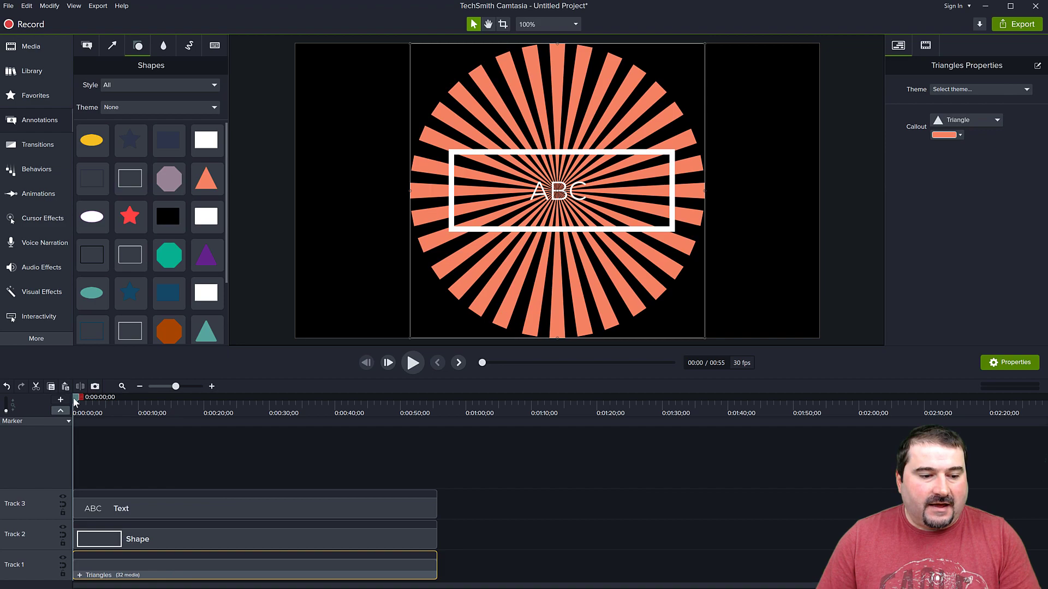
left_click_drag(79, 398, 219, 399)
mouse_move(341, 418)
left_mouse_down()
mouse_move(337, 428)
mouse_move(346, 408)
left_mouse_up()
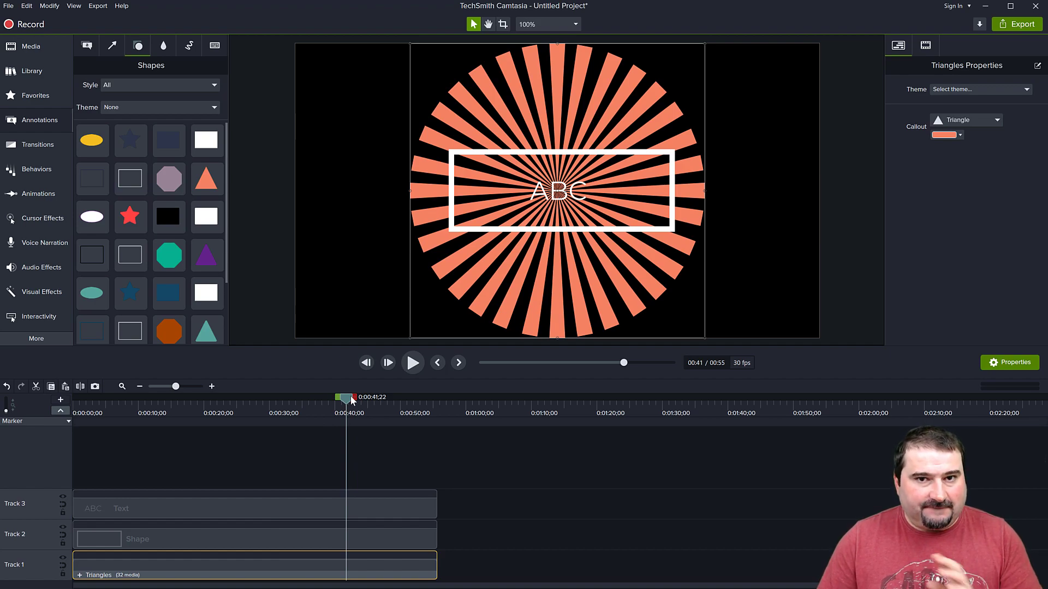
left_click(54, 198)
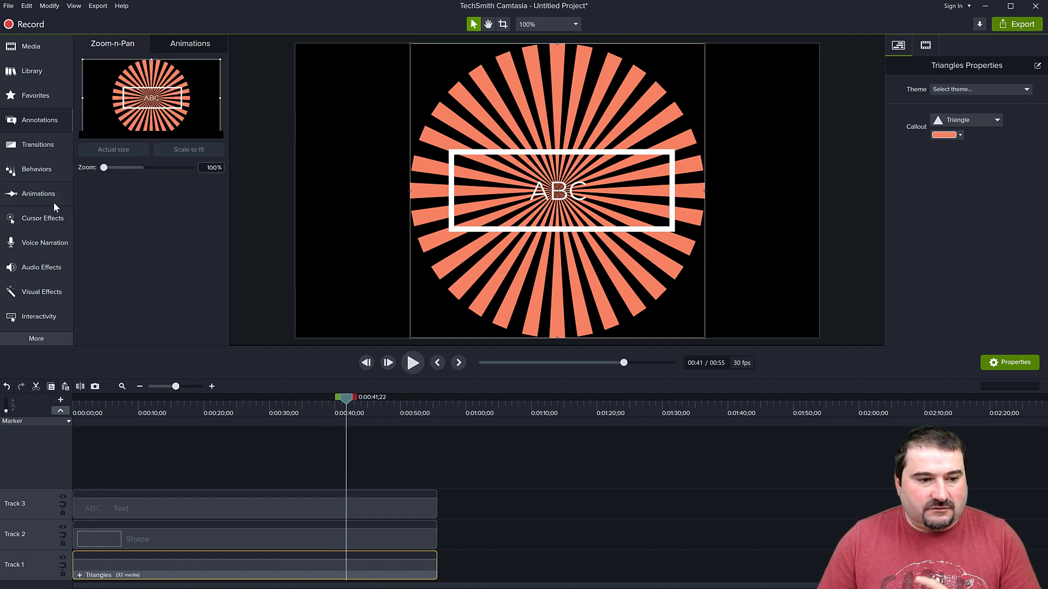
left_click(187, 45)
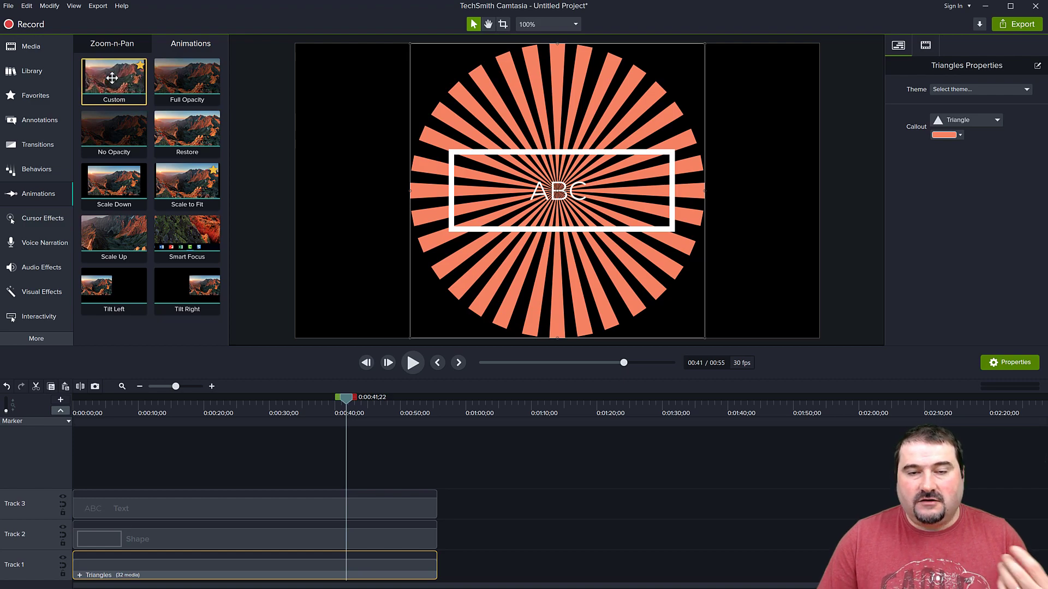
key("shift+a")
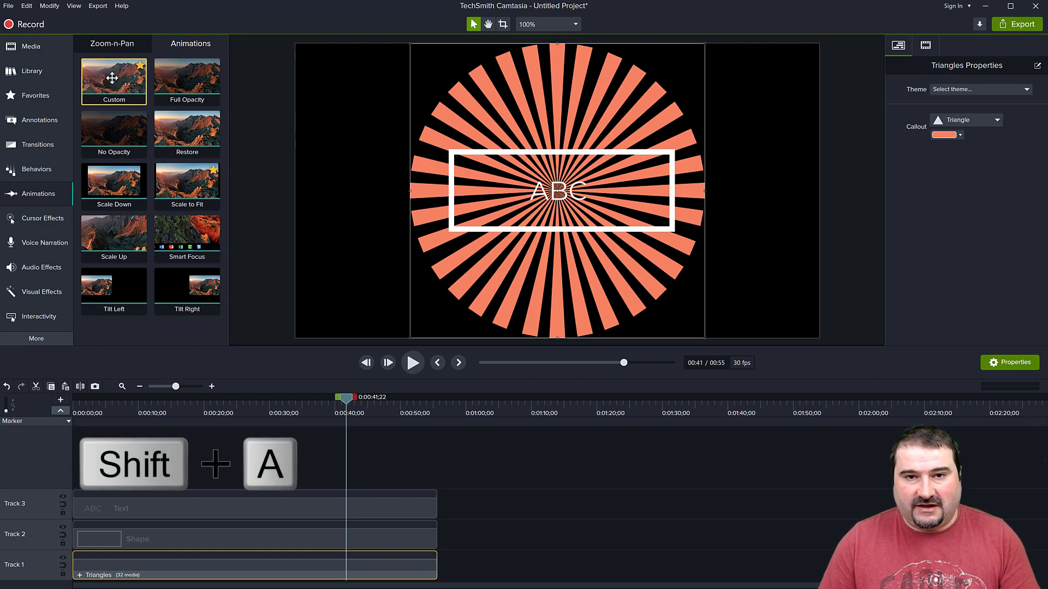
key("ctrl+a")
left_click_drag(181, 212, 80, 568)
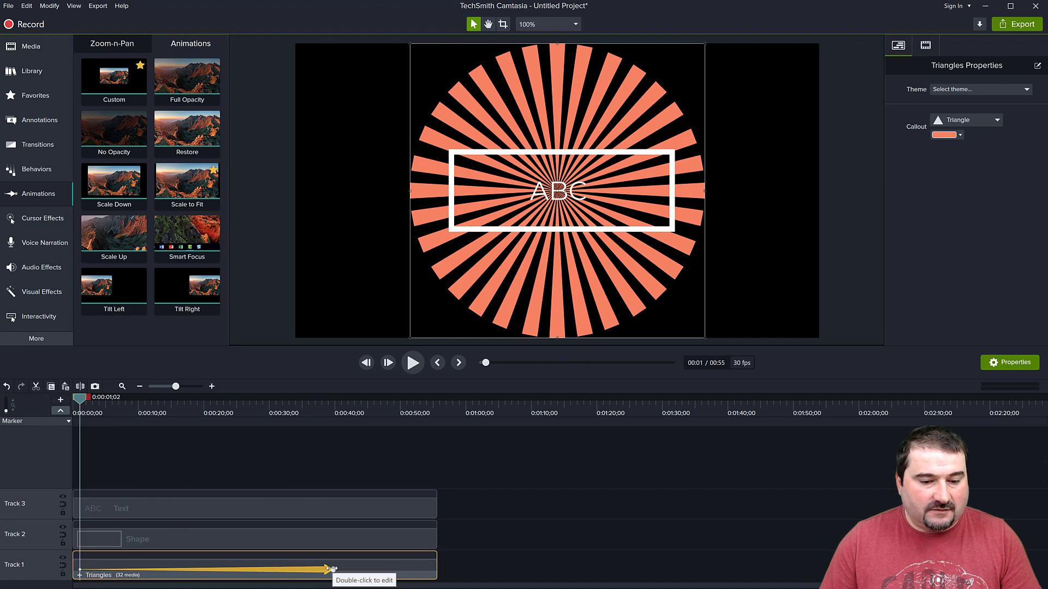
- Stretch the Triangles group's animation so that it ends at about 54 seconds, just before the clip's end
left_click_drag(77, 397, 413, 426)
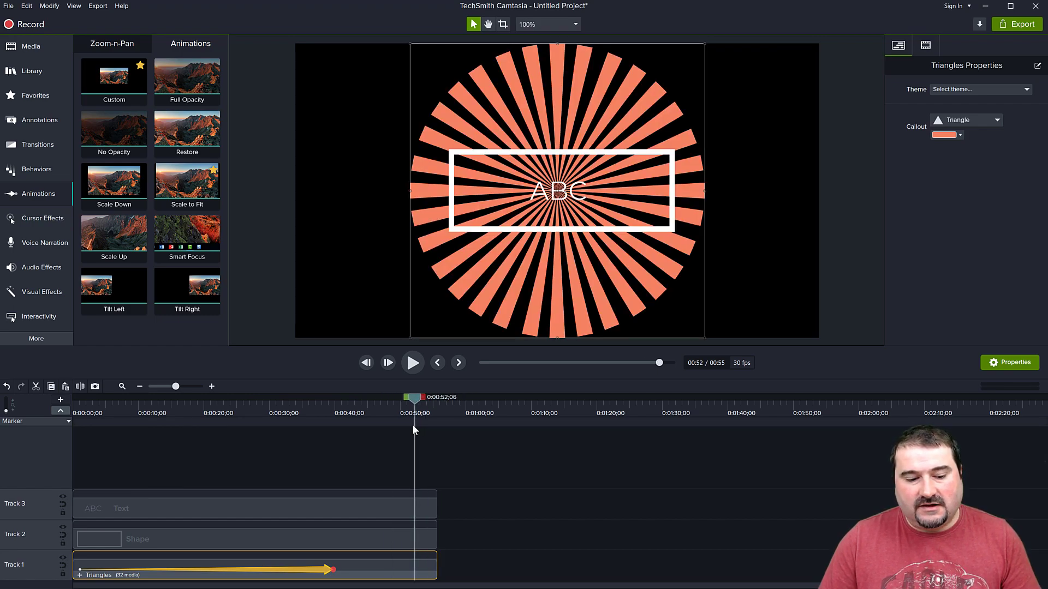
left_click_drag(413, 425, 425, 432)
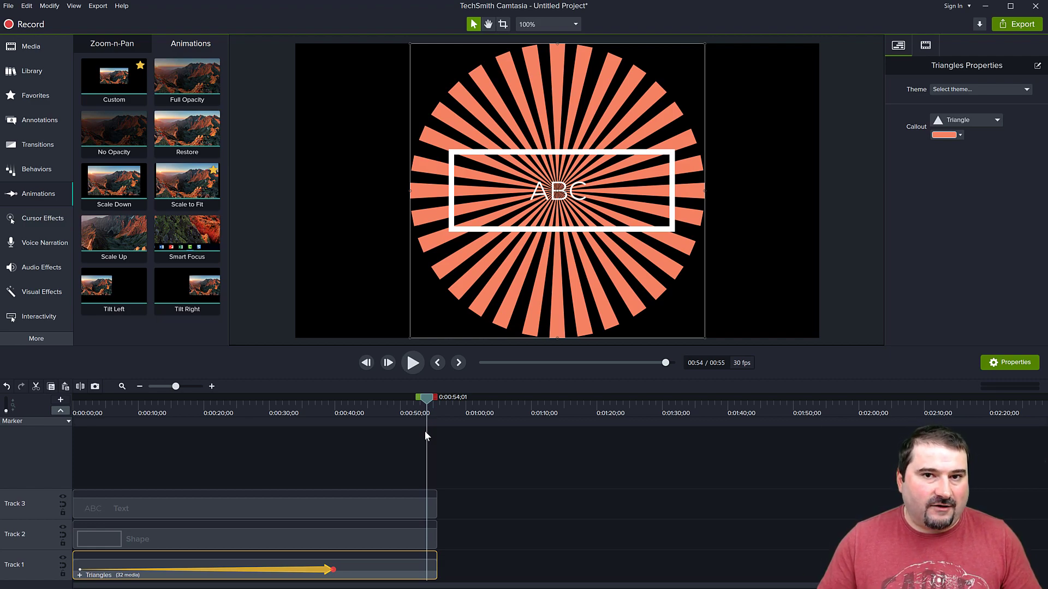
left_click_drag(333, 569, 429, 570)
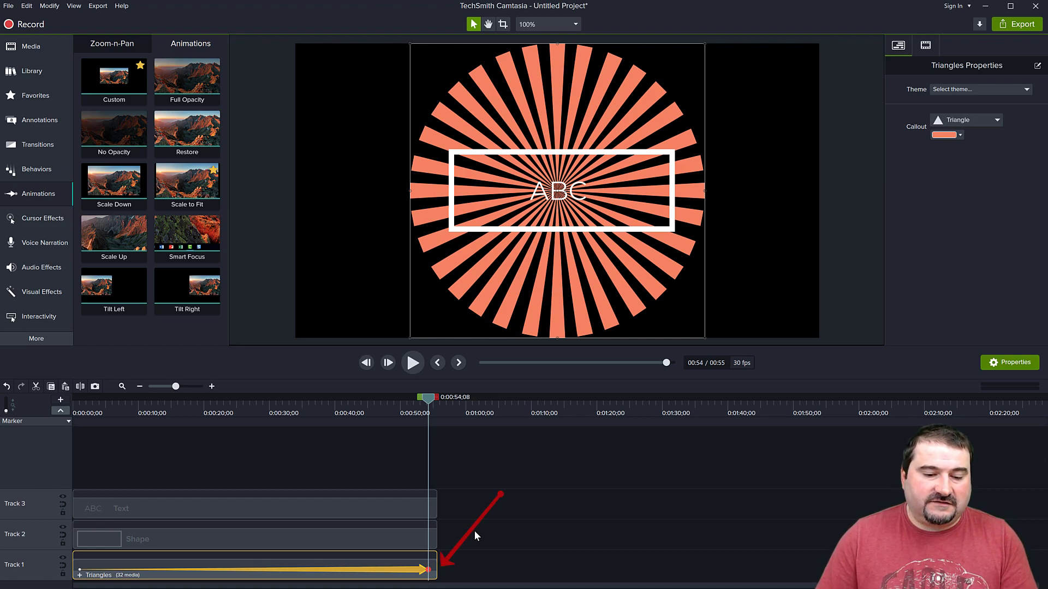
- Set the Triangles group's Z rotation to 720° at the animation's end and play the spin from about 1 second
left_click(925, 47)
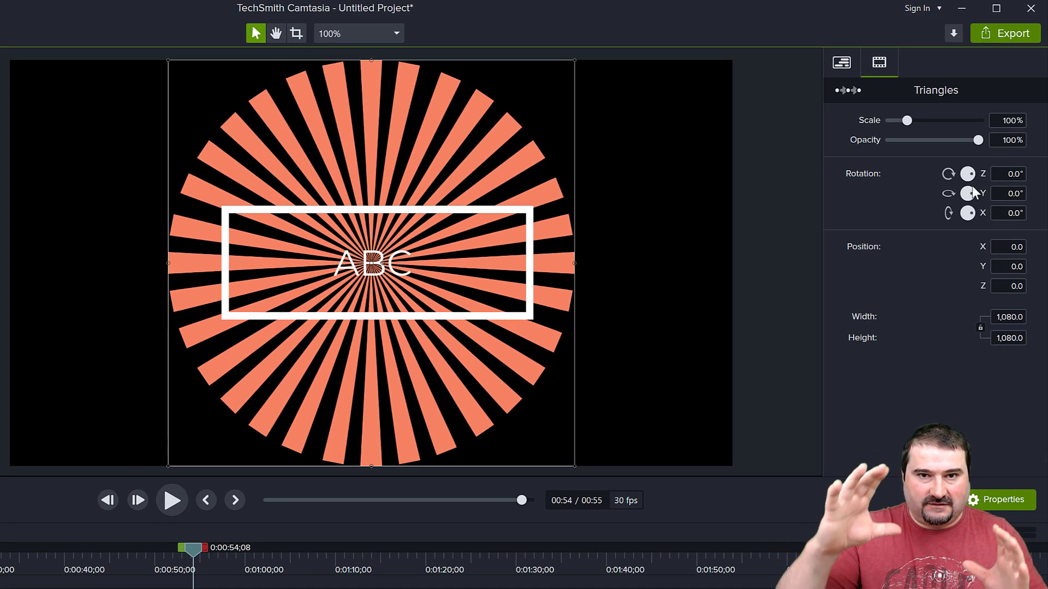
left_click(1020, 174)
type("720")
key("Return")
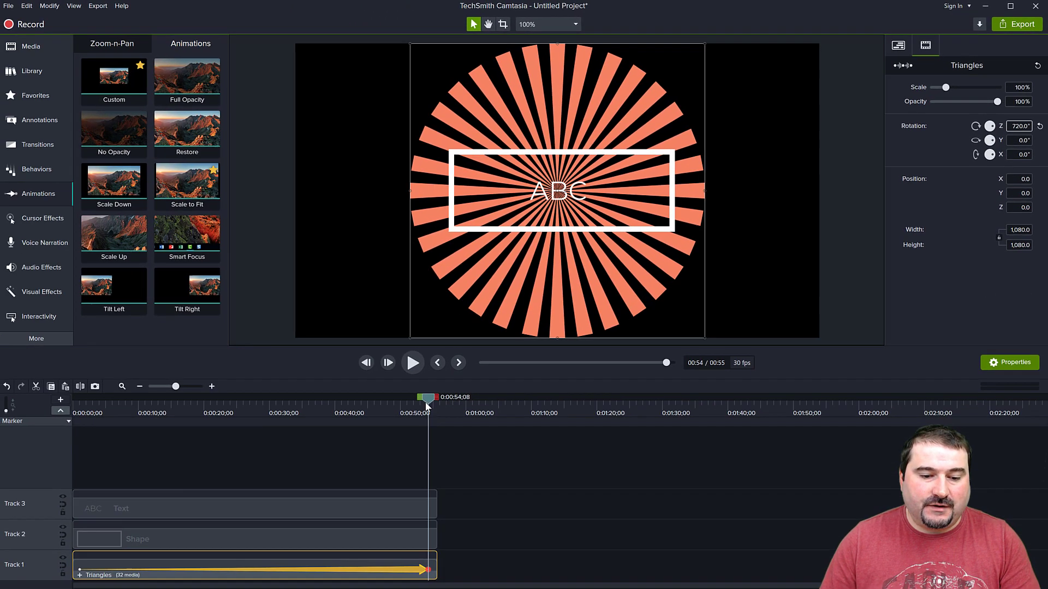
left_click_drag(193, 552, 173, 554)
left_click_drag(413, 405, 81, 401)
key("space")
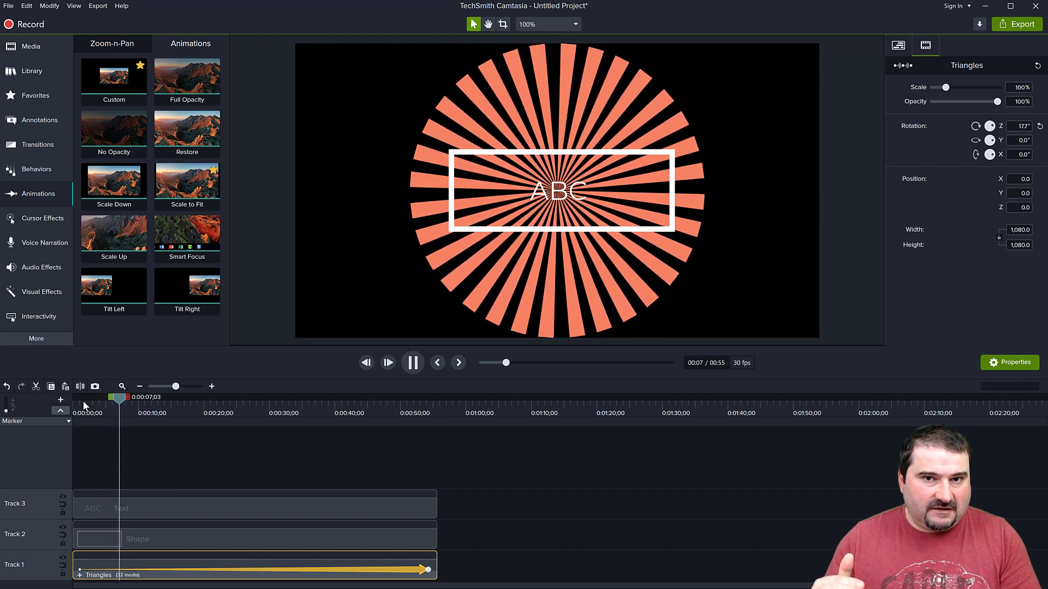
key("space")
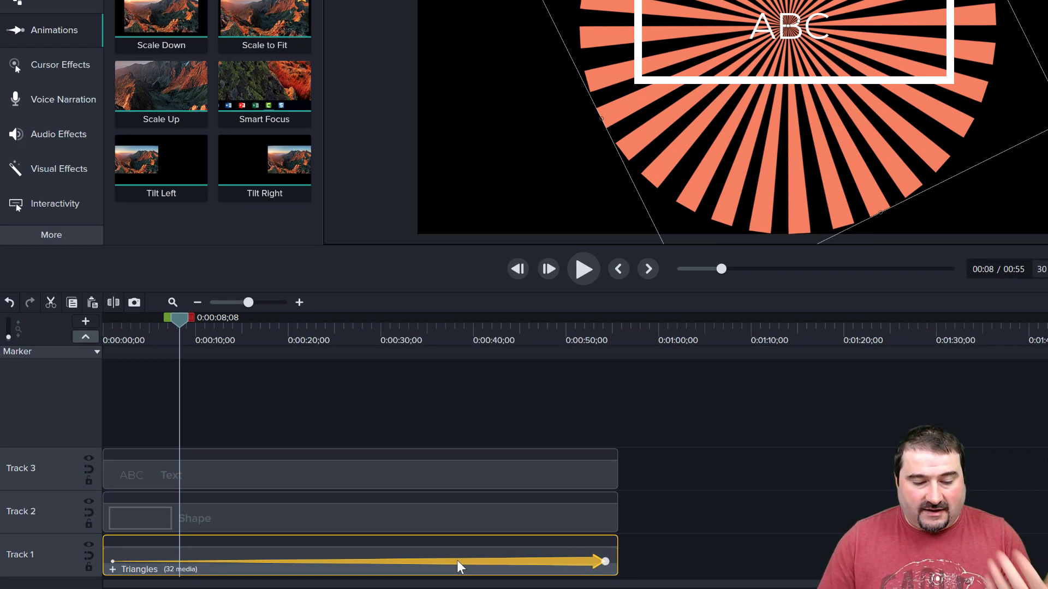
- Change the Triangles animation's easing to Linear and play back the rotation
right_click(457, 561)
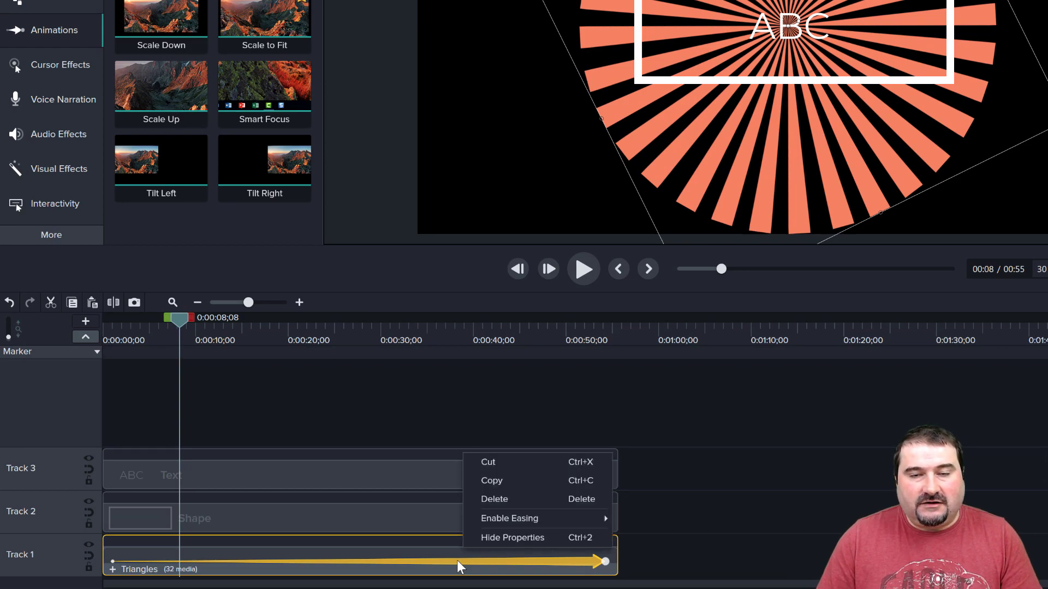
mouse_move(510, 522)
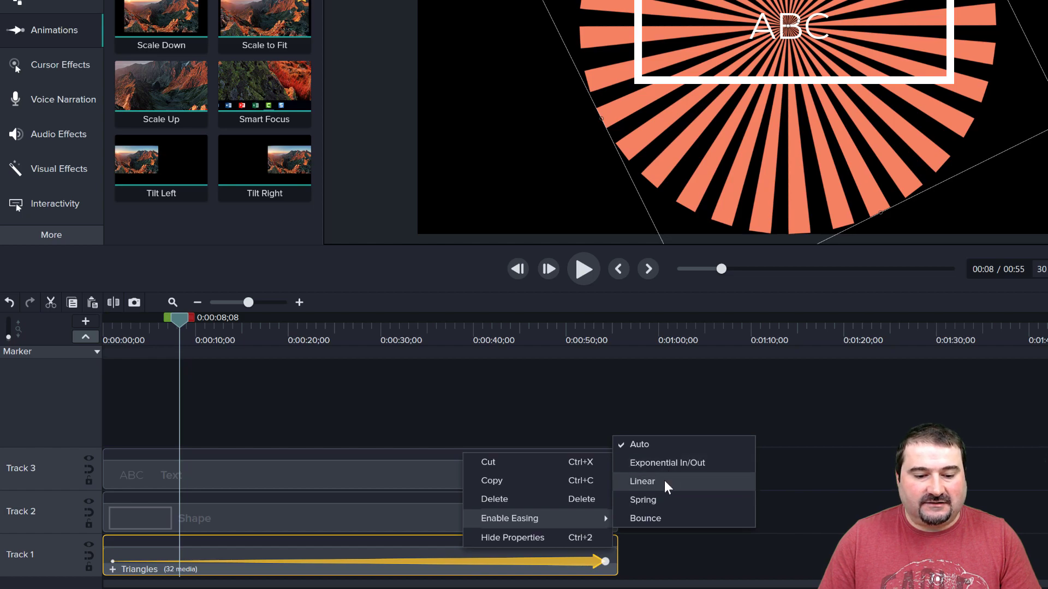
left_click(643, 482)
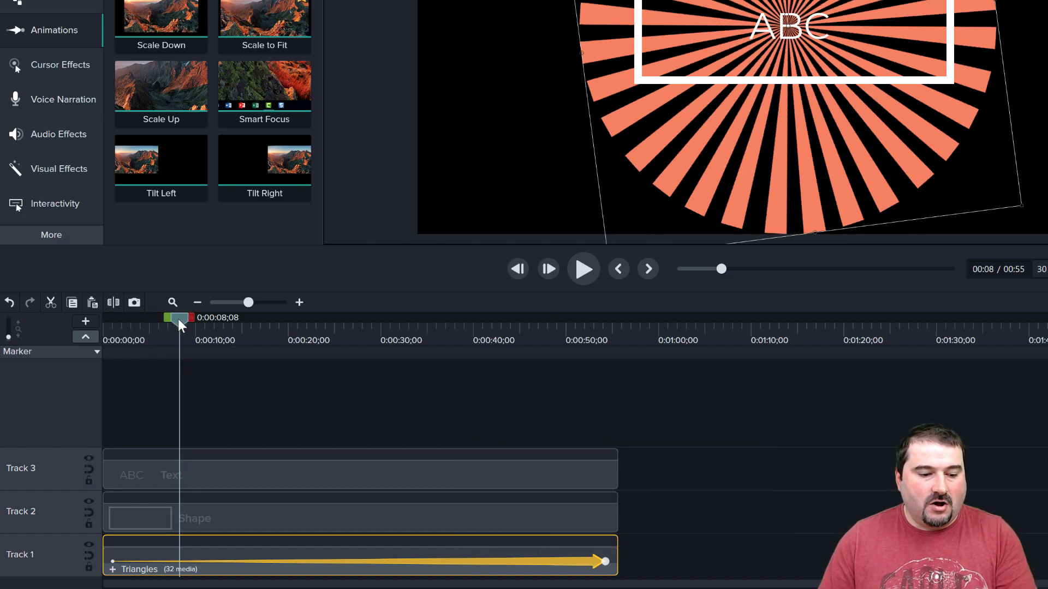
key("space")
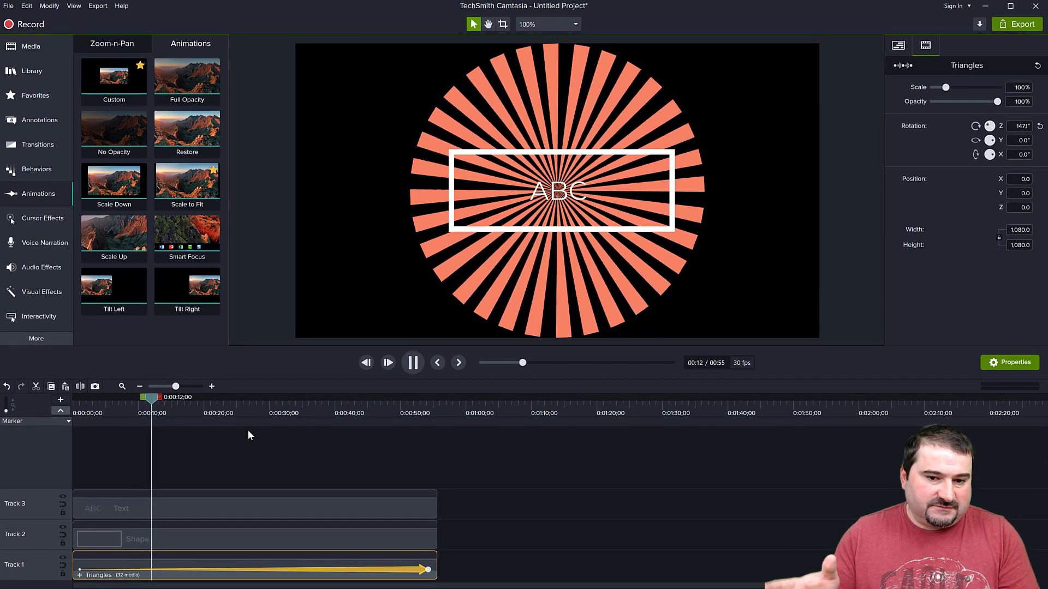
key("space")
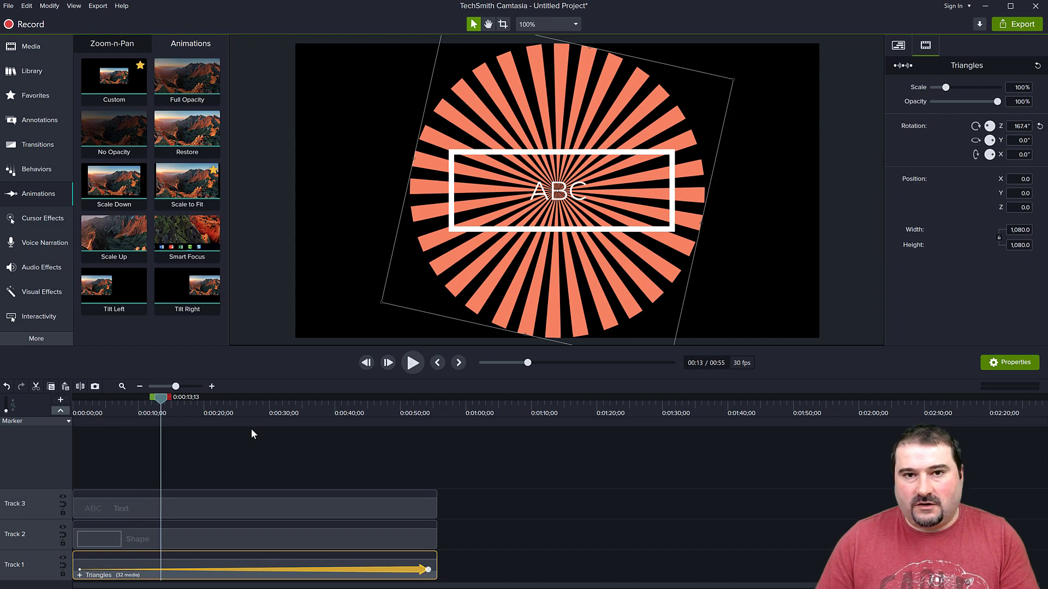
- Reverse the spin by making the Z rotation at the animation's end negative, and play it back
left_click_drag(162, 397, 429, 441)
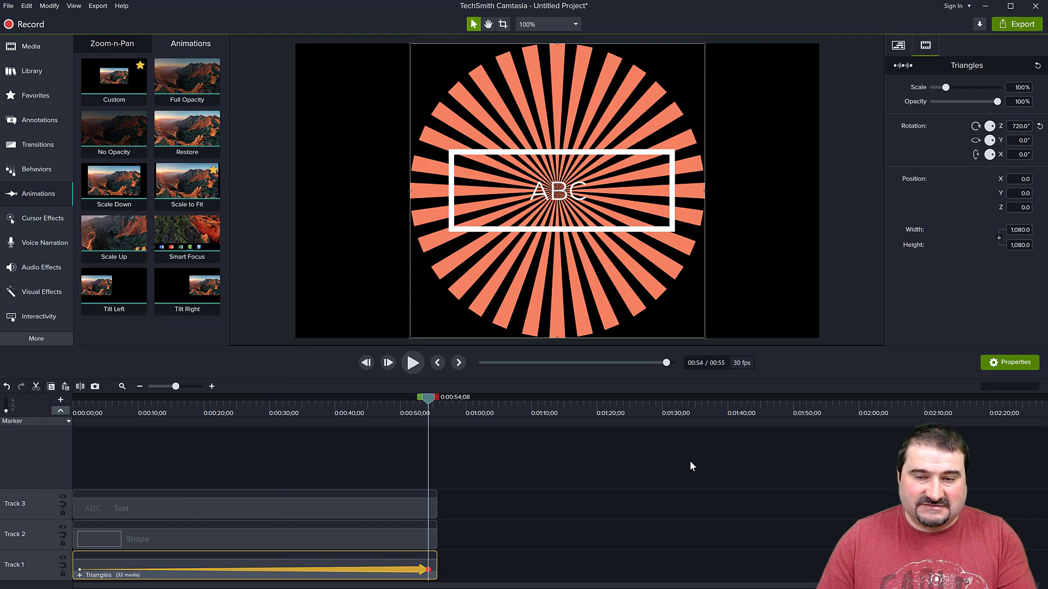
left_click(1014, 127)
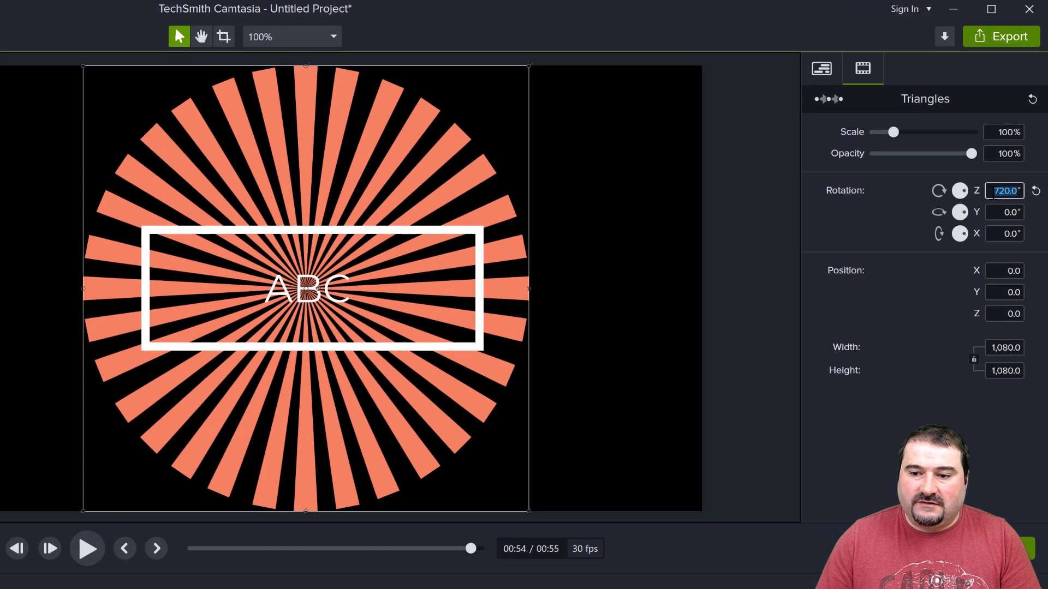
left_click(996, 183)
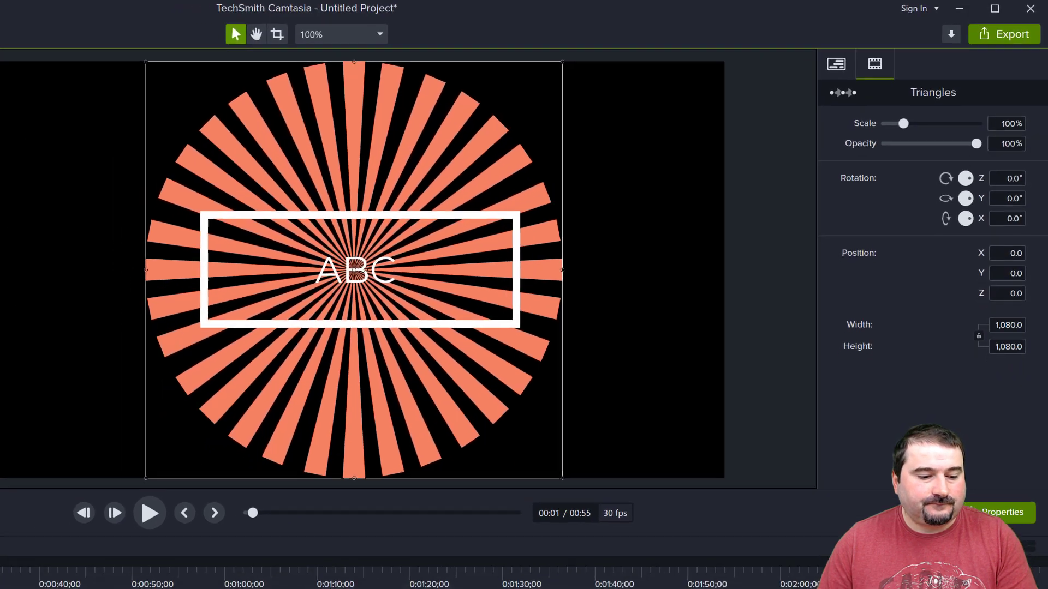
key("space")
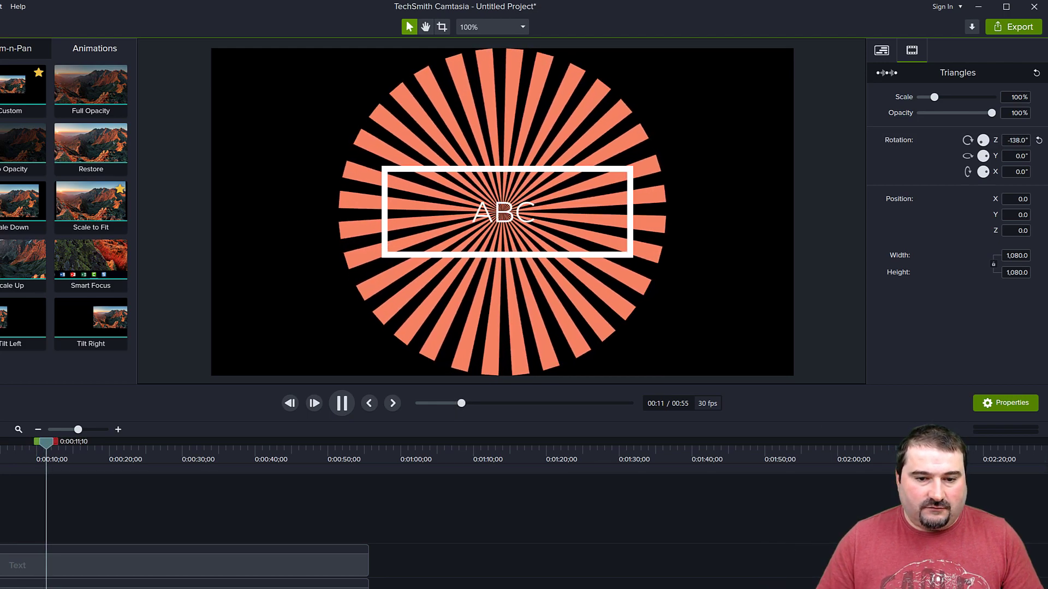
key("space")
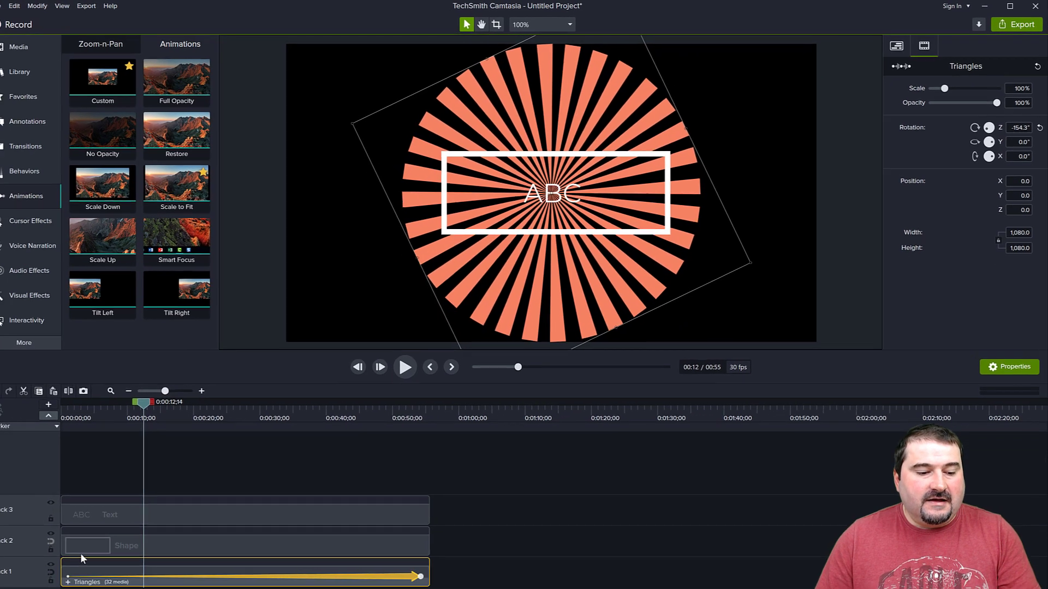
- Apply the Media Matte visual effect to the rectangle on Track 2 and play back the masked sunburst
left_click(122, 545)
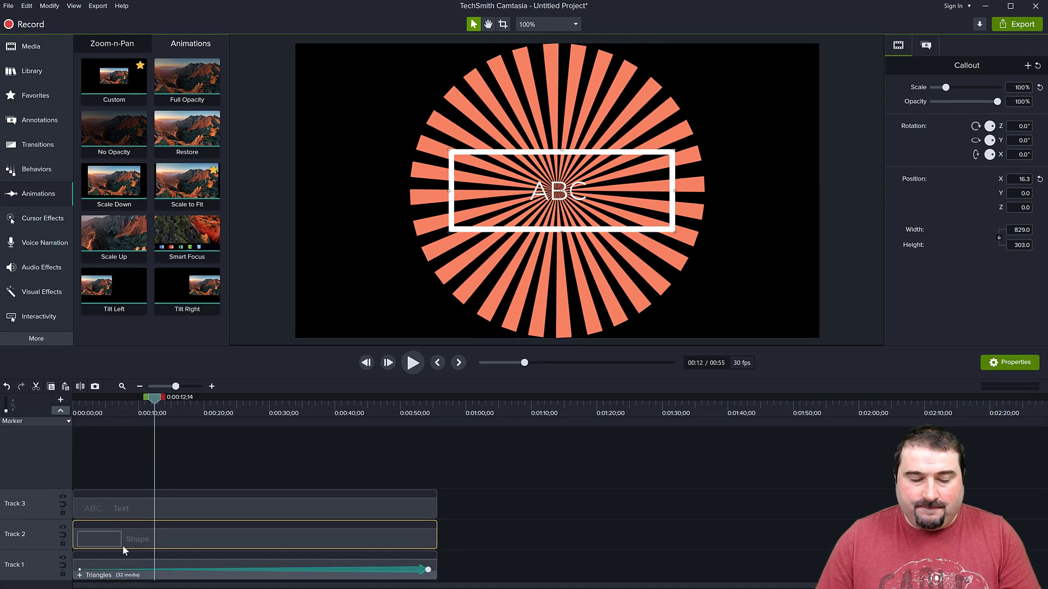
left_click(48, 292)
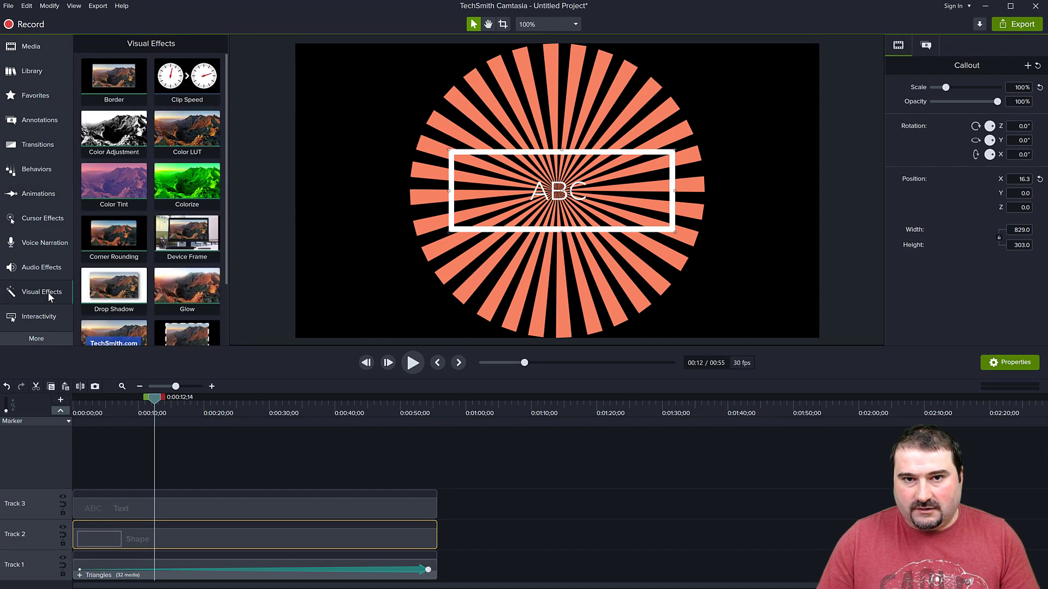
scroll(115, 270, "down", 3)
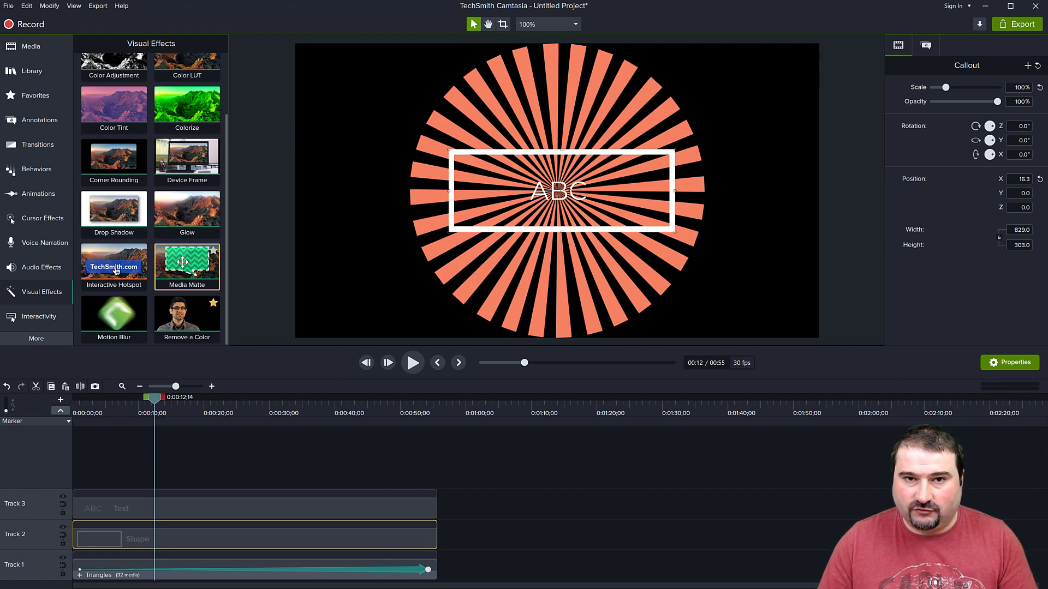
left_click_drag(182, 262, 187, 537)
left_click(366, 266)
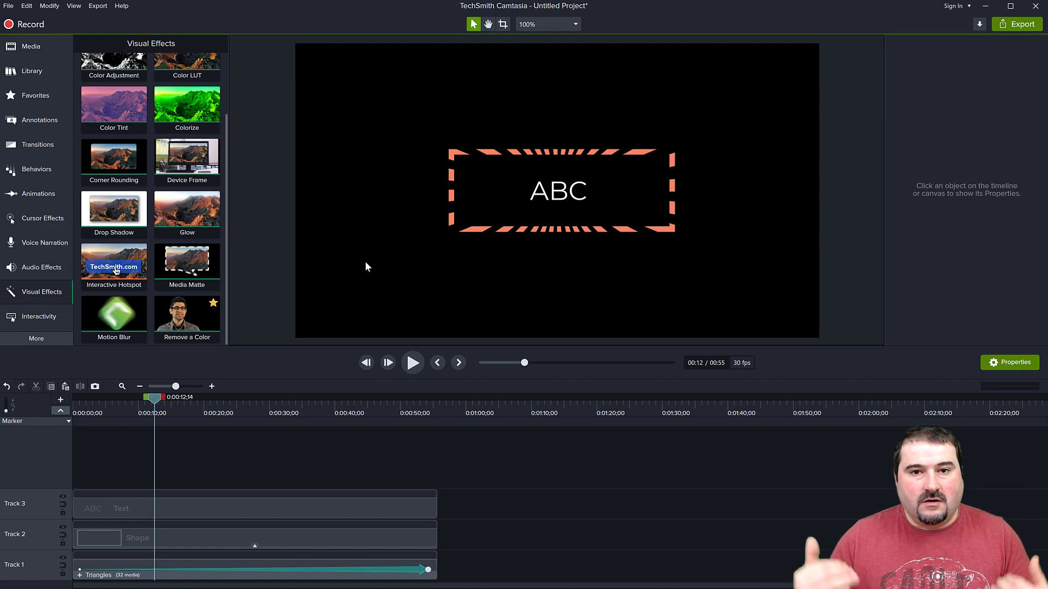
left_click_drag(155, 397, 87, 397)
key("space")
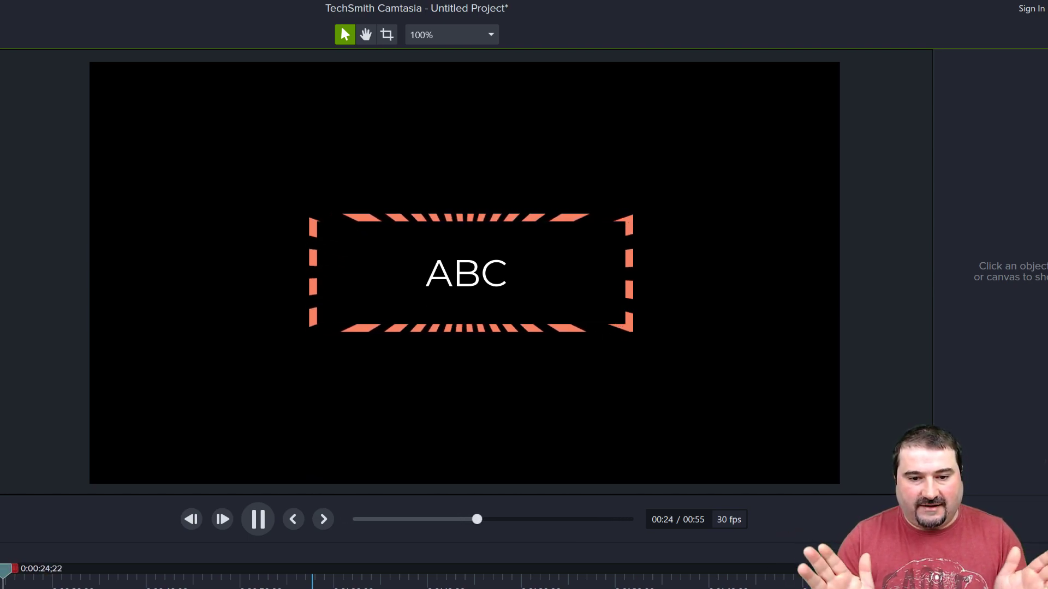
left_click(258, 519)
- Reduce the rectangle's outline thickness to 7 and play back the thinner animated border
left_click(471, 273)
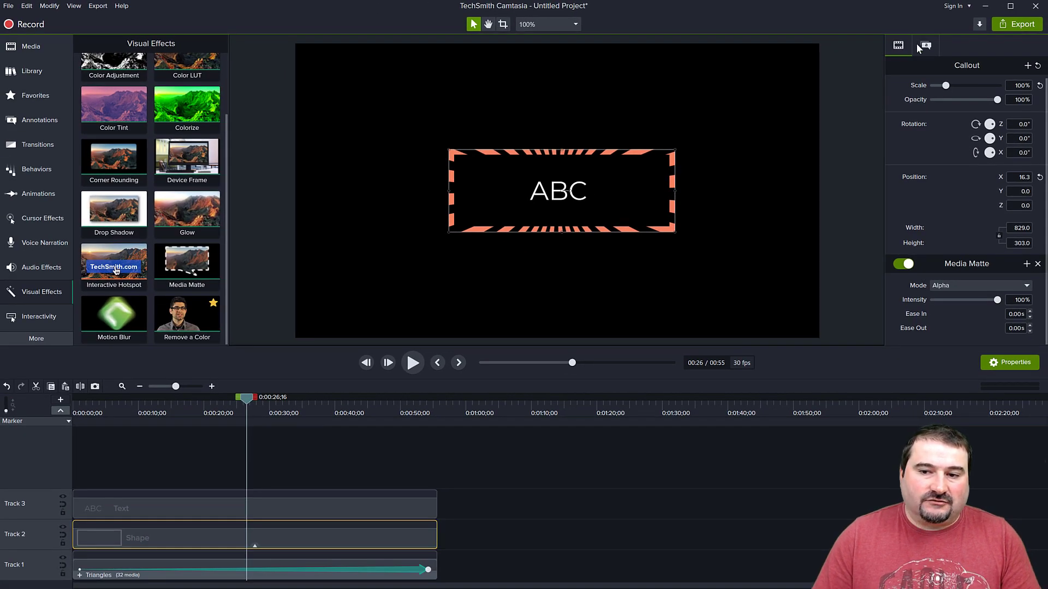
left_click(990, 64)
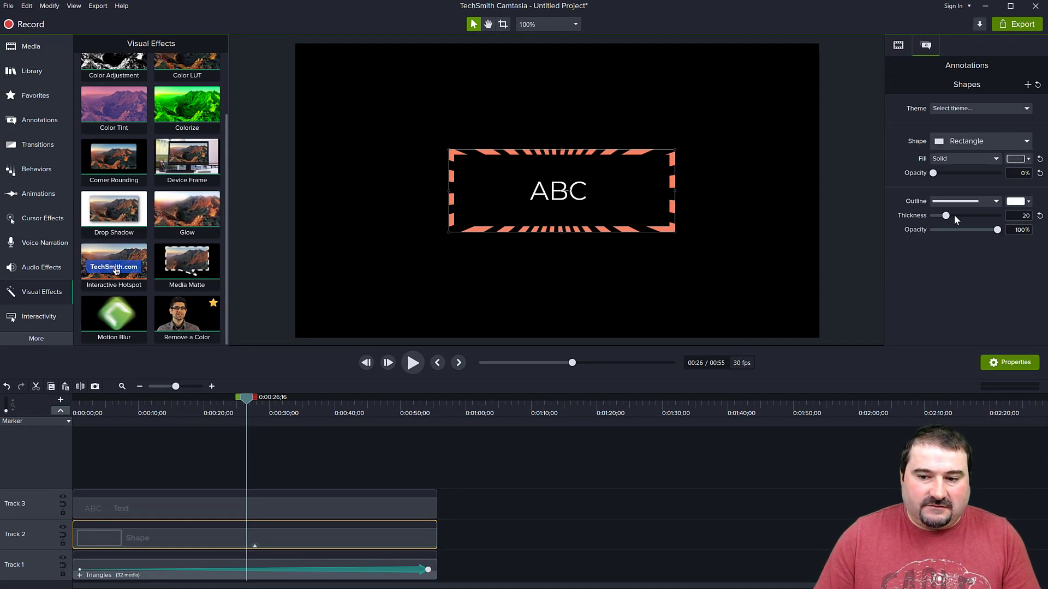
left_click_drag(947, 216, 940, 217)
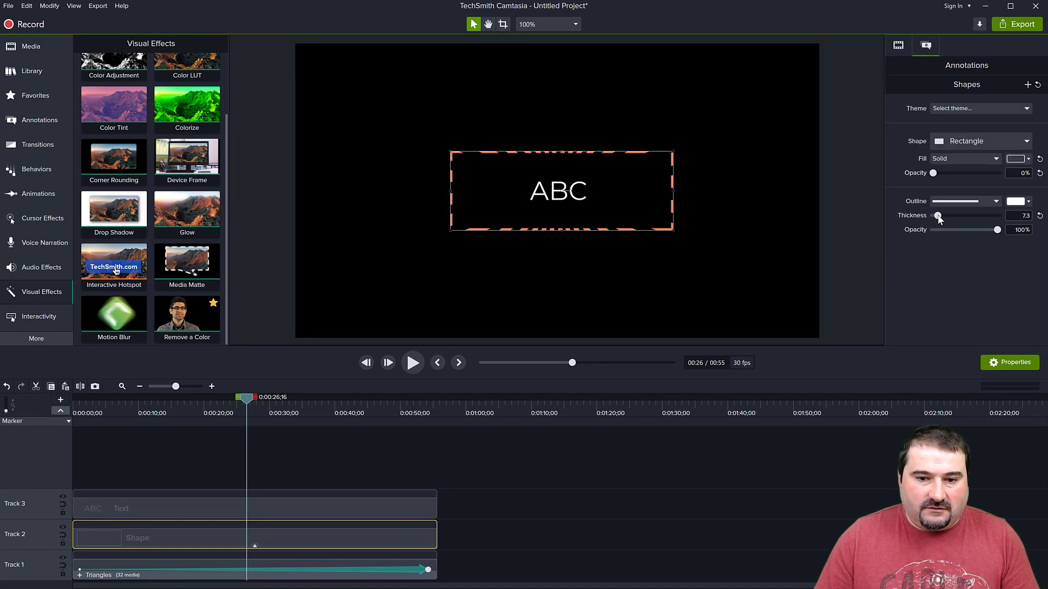
left_click(854, 217)
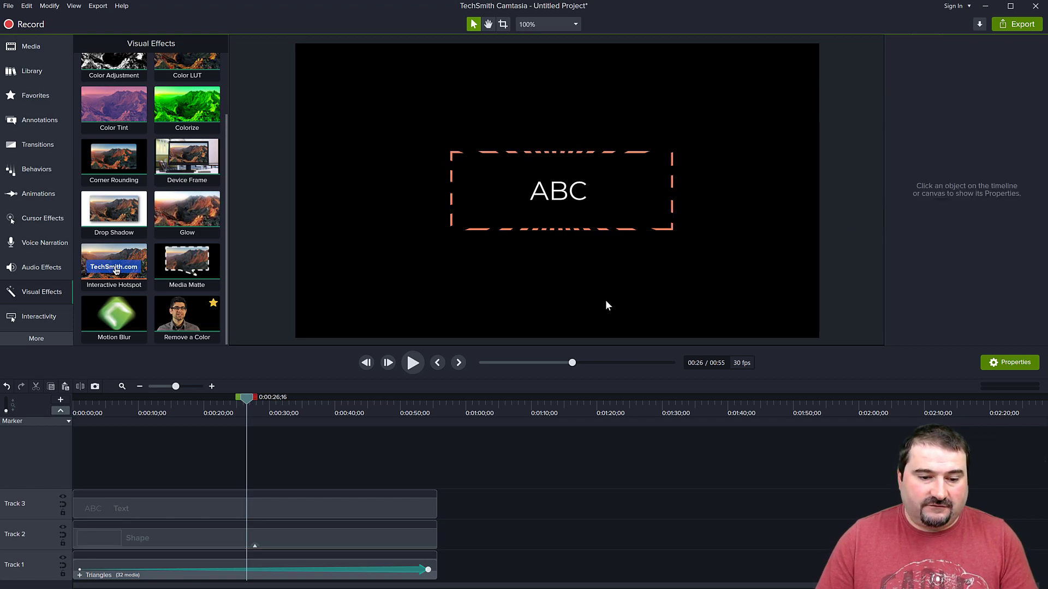
left_click(413, 363)
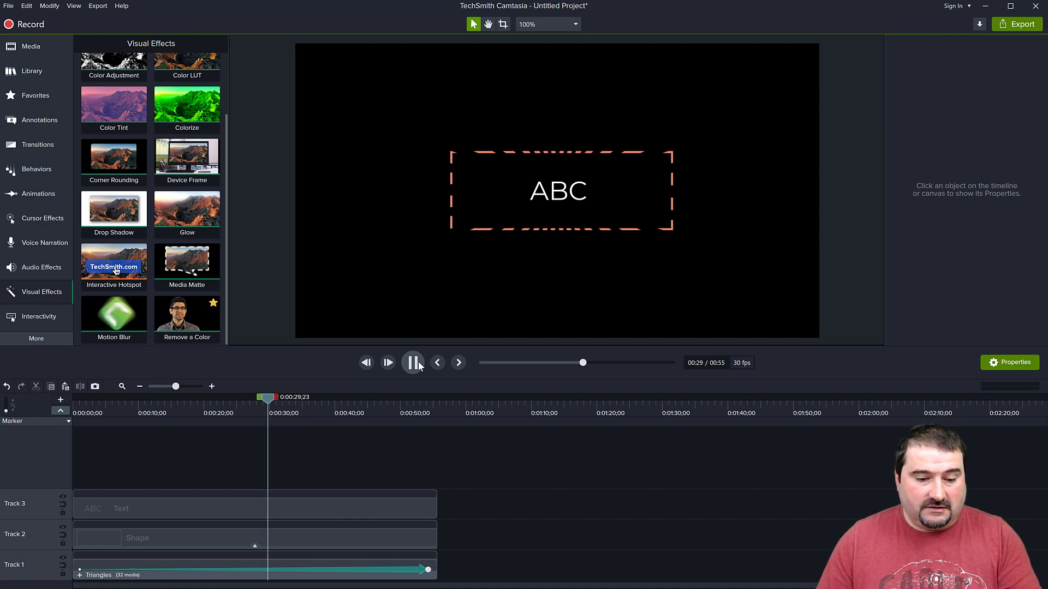
left_click(418, 366)
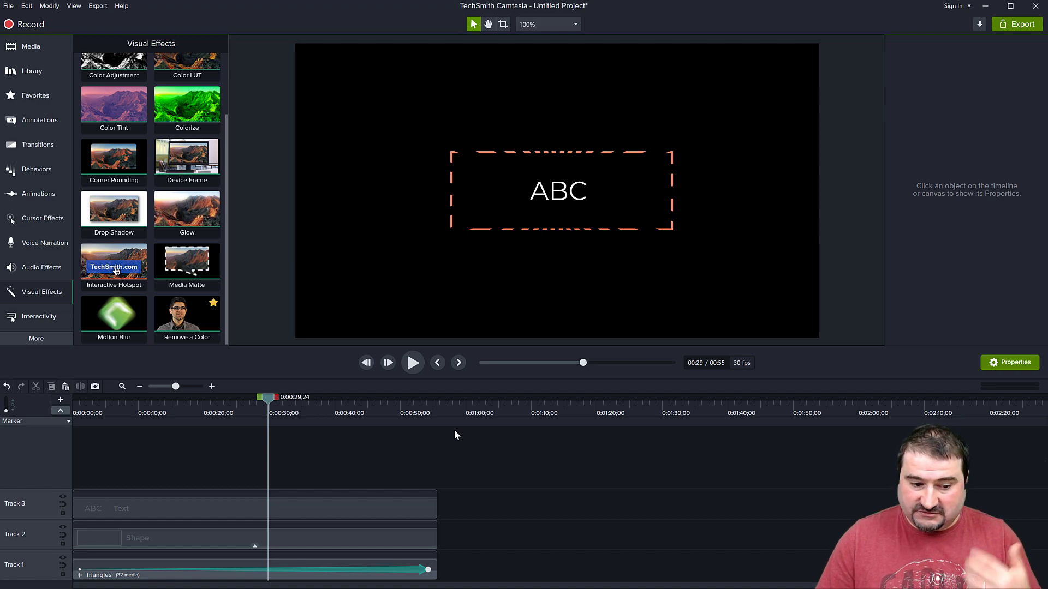
- Remove the Media Matte effect from the rectangle on Track 2
left_click(331, 537)
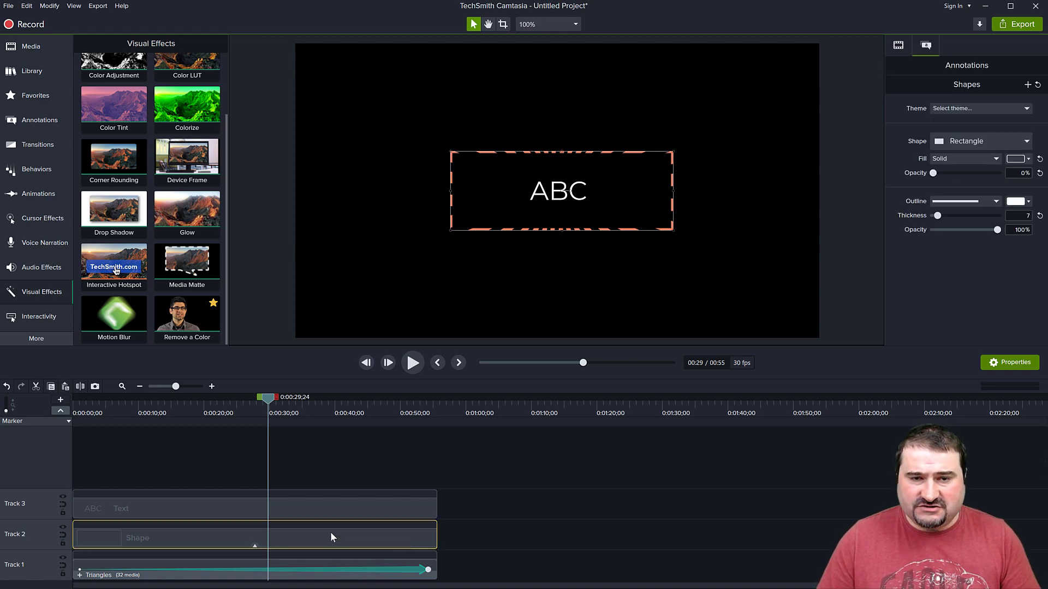
left_click(898, 46)
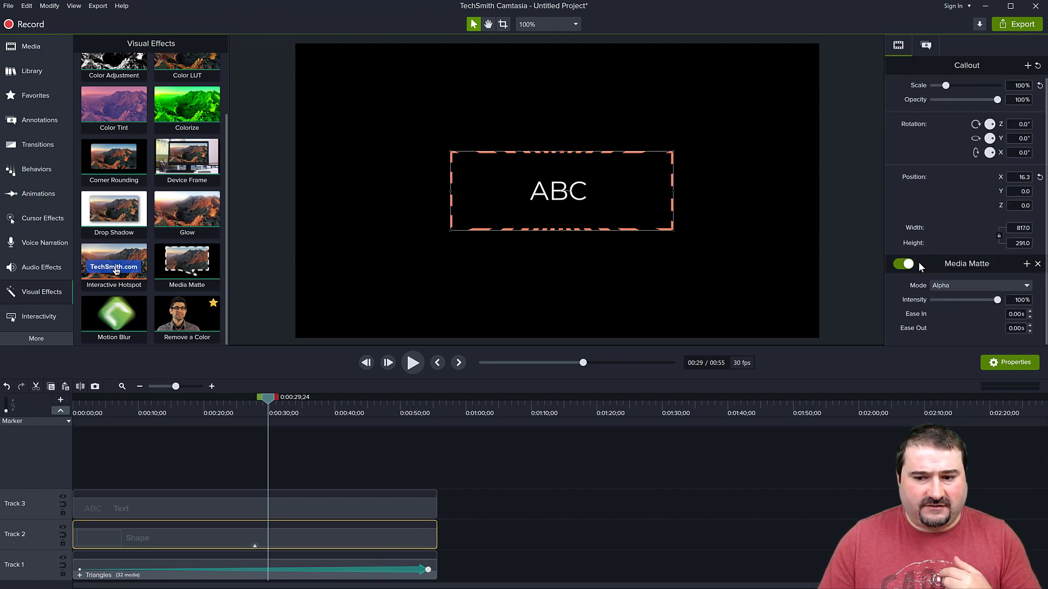
left_click(1037, 264)
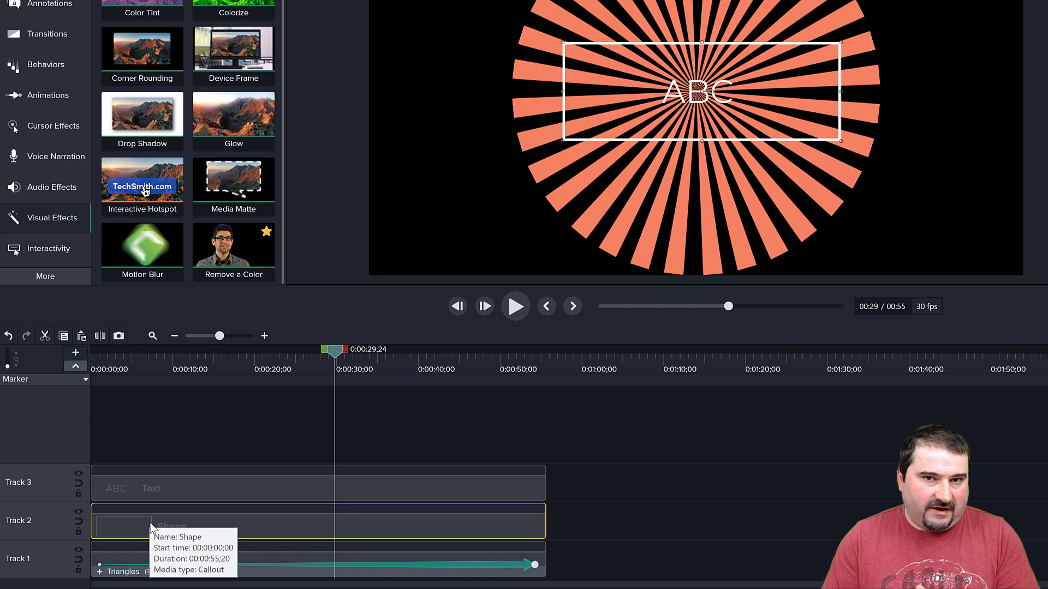
- Hide and show Track 2 again, and set its track matte mode to Alpha
left_click(78, 513)
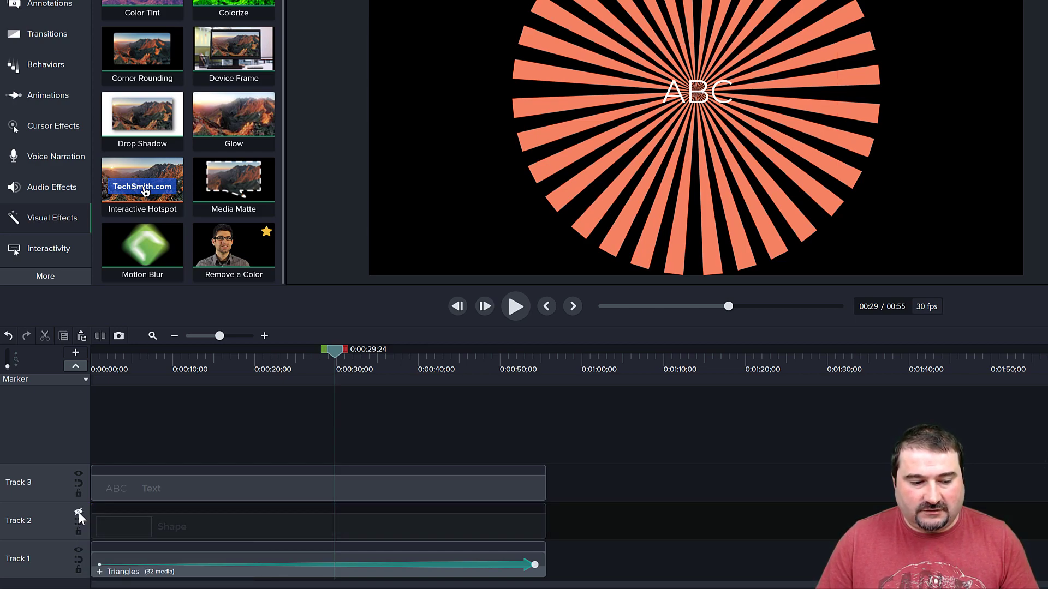
left_click(79, 513)
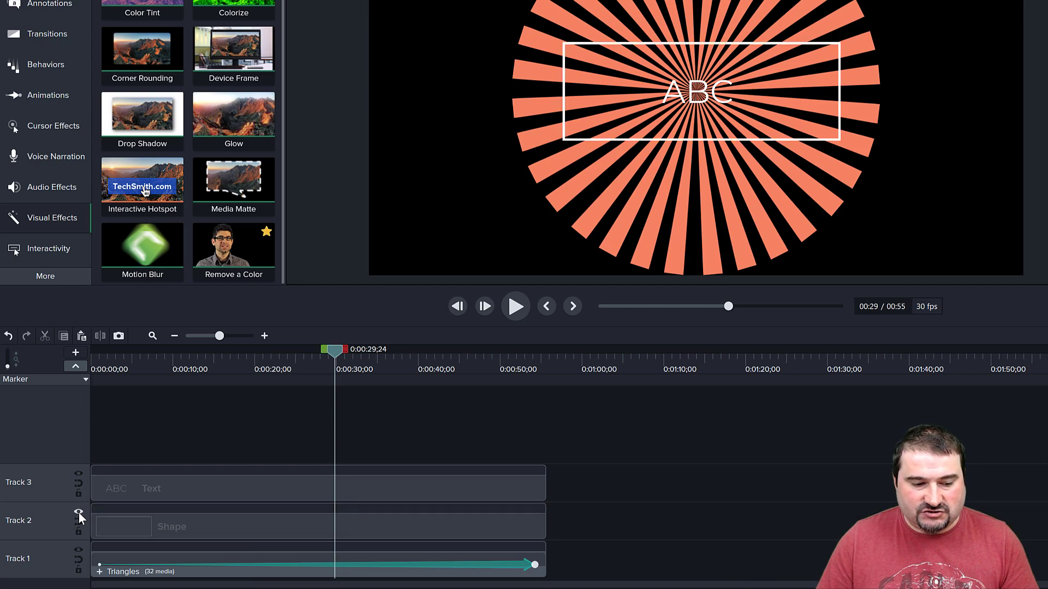
right_click(78, 512)
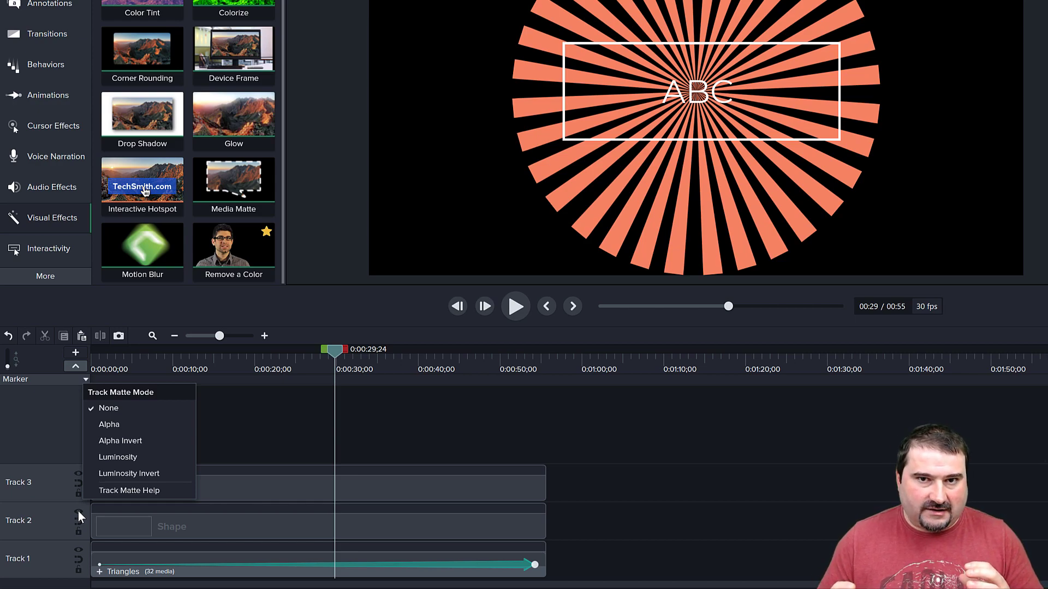
left_click(129, 428)
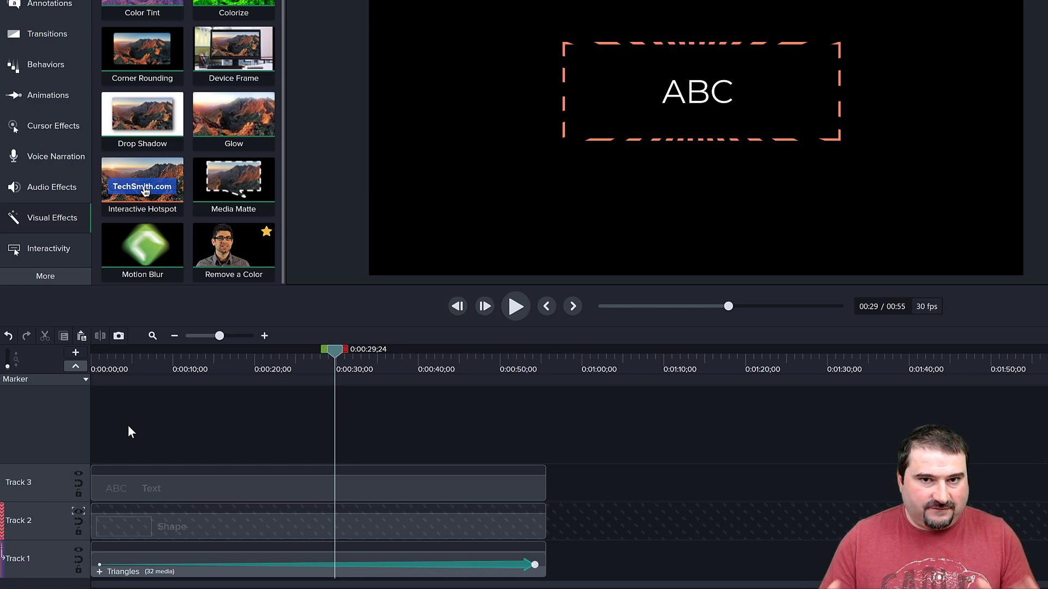
- Turn off the track matte on Track 2 and apply the Media Matte visual effect to the rectangle shape instead
left_click_drag(627, 429, 440, 562)
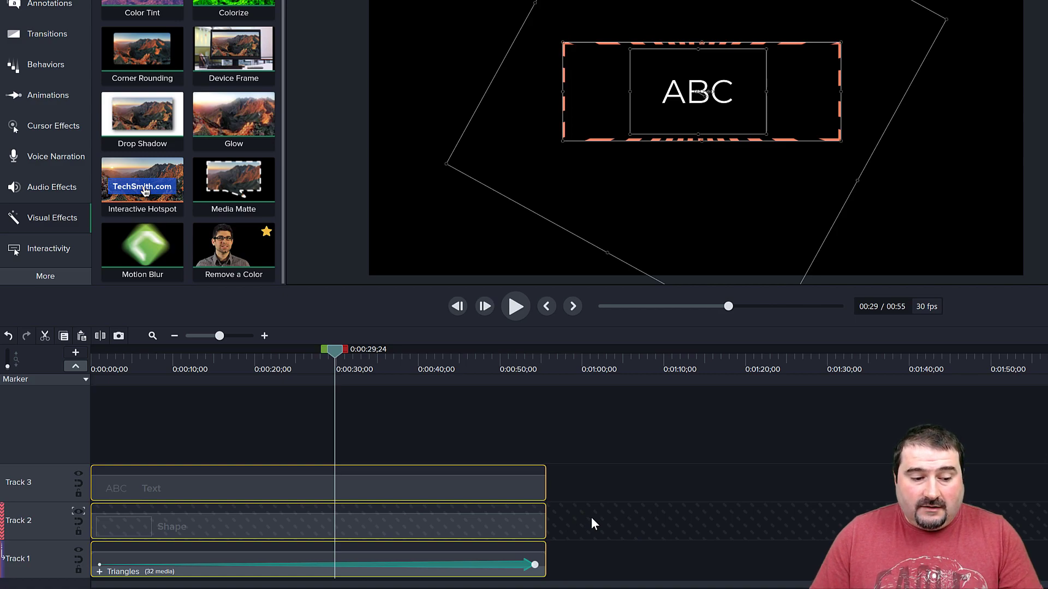
left_click(79, 512)
left_click(115, 411)
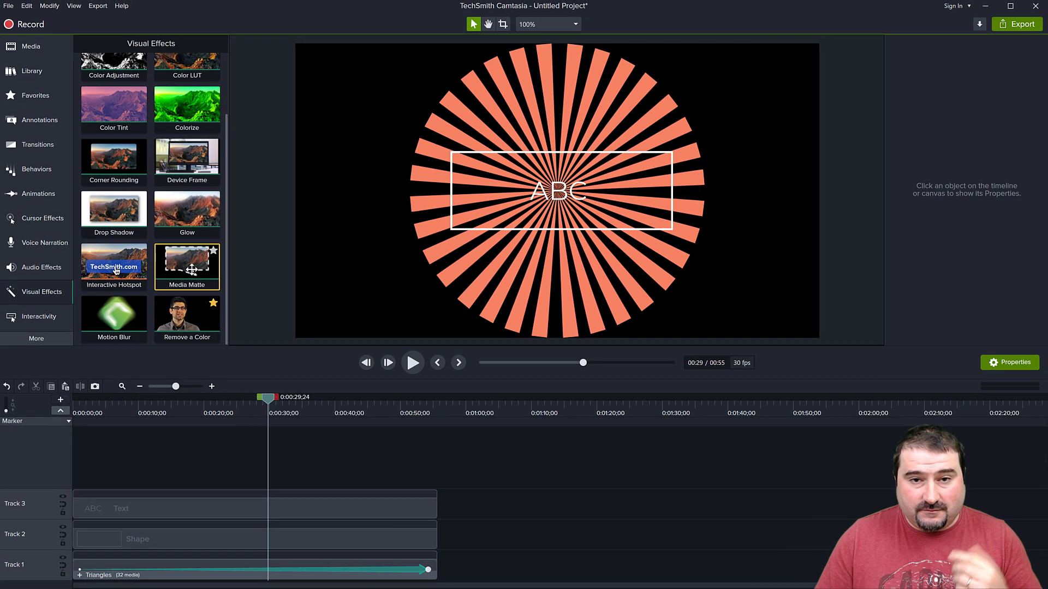
left_click_drag(192, 269, 219, 541)
left_click(466, 468)
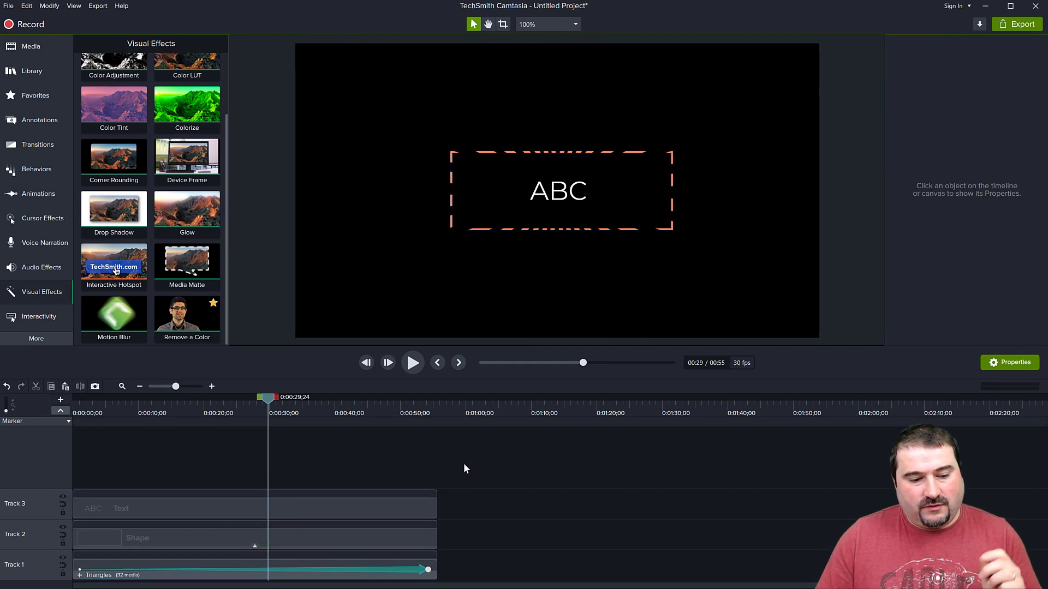
- Group the text, rectangle and triangles clips together and recolour the group's triangles red
left_click_drag(467, 470, 330, 573)
key("ctrl+g")
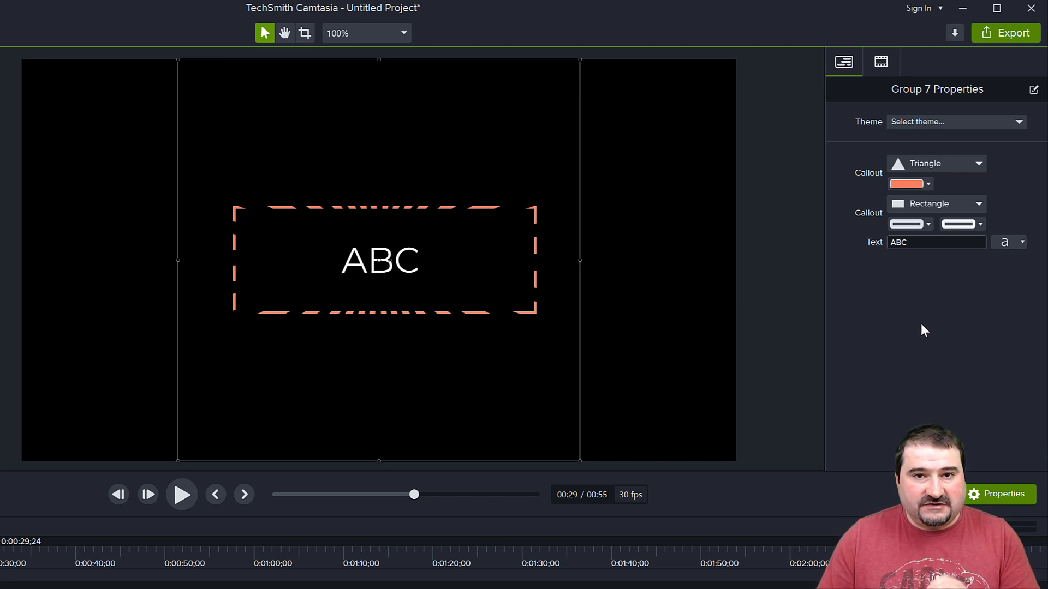
left_click(919, 185)
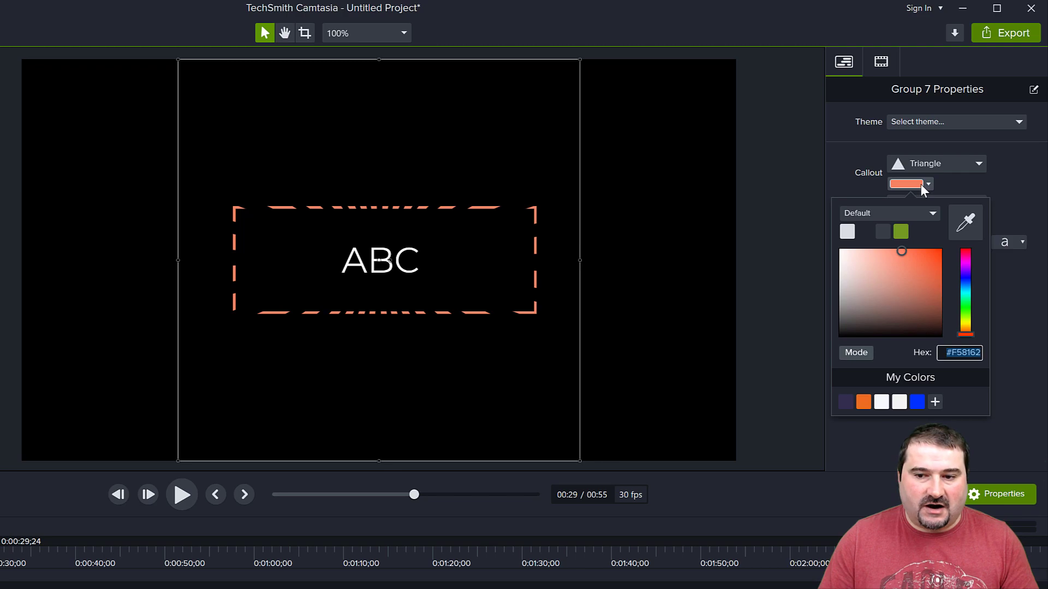
left_click(965, 255)
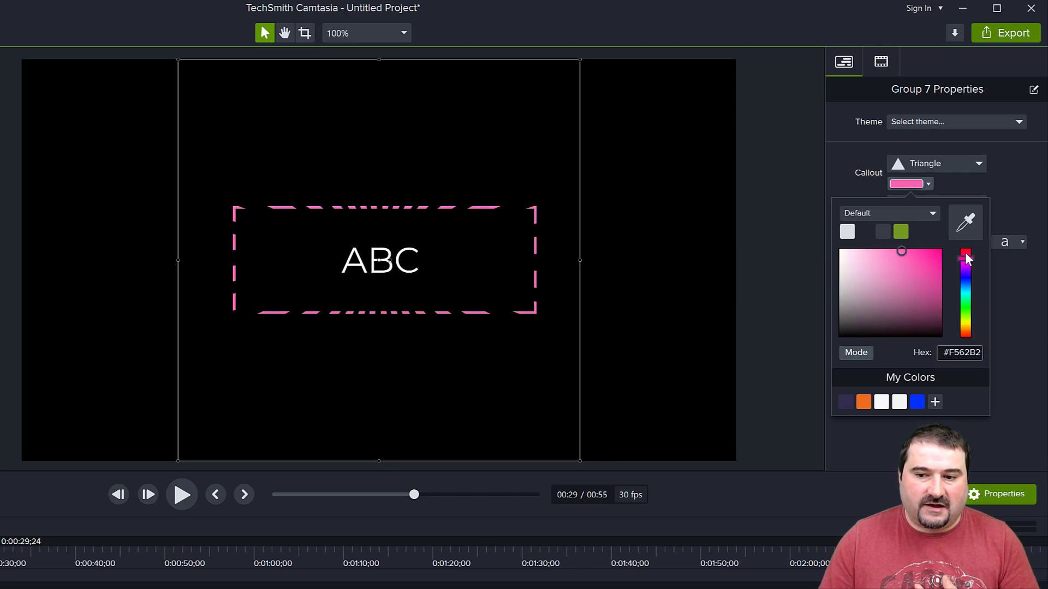
left_click_drag(937, 254, 968, 248)
left_click(786, 245)
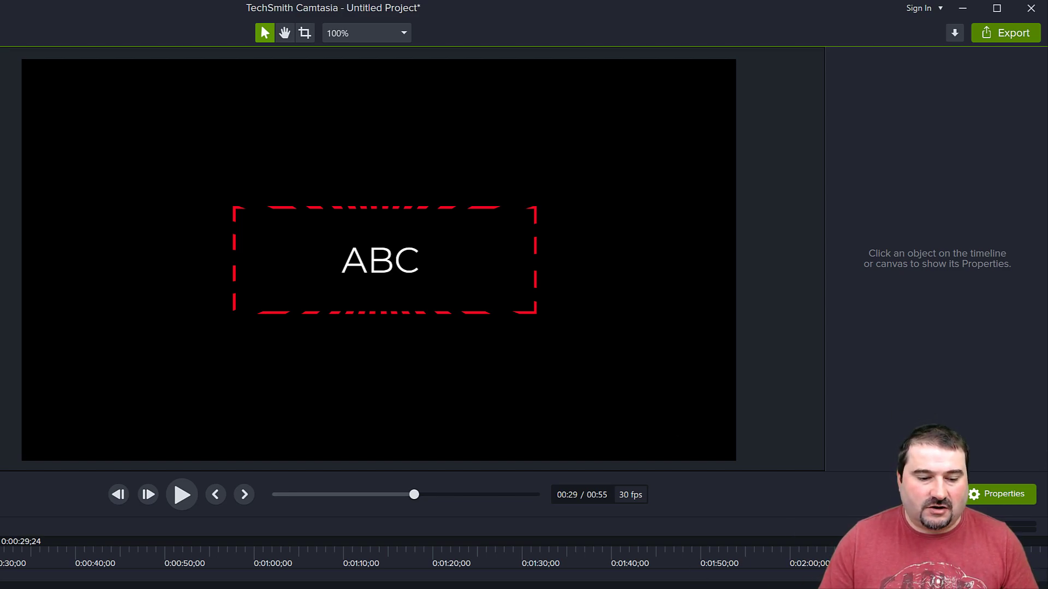
- Change the group's text to IMPORTANT
left_click(380, 261)
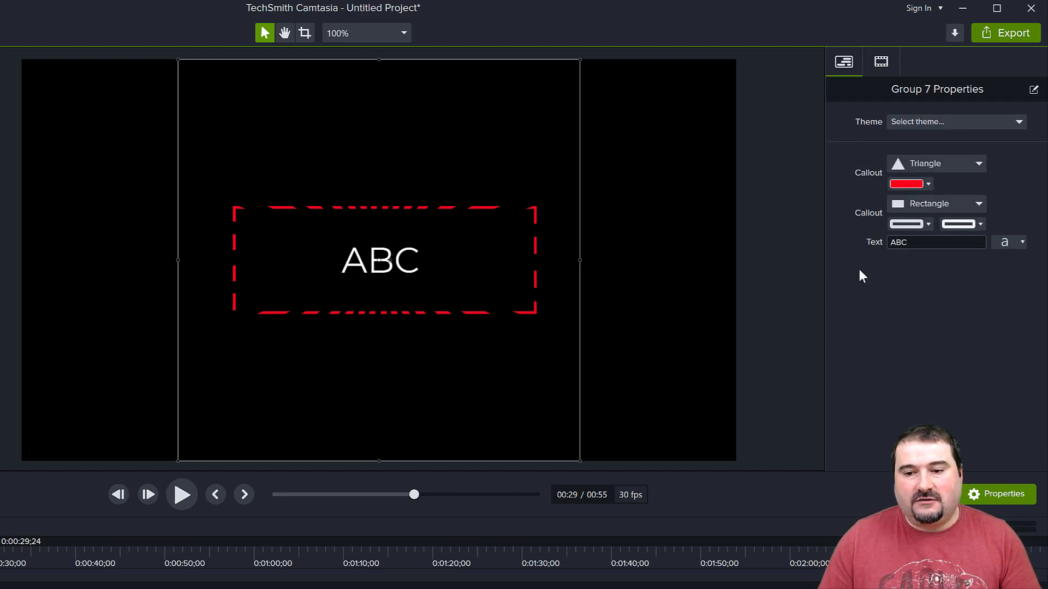
left_click(920, 242)
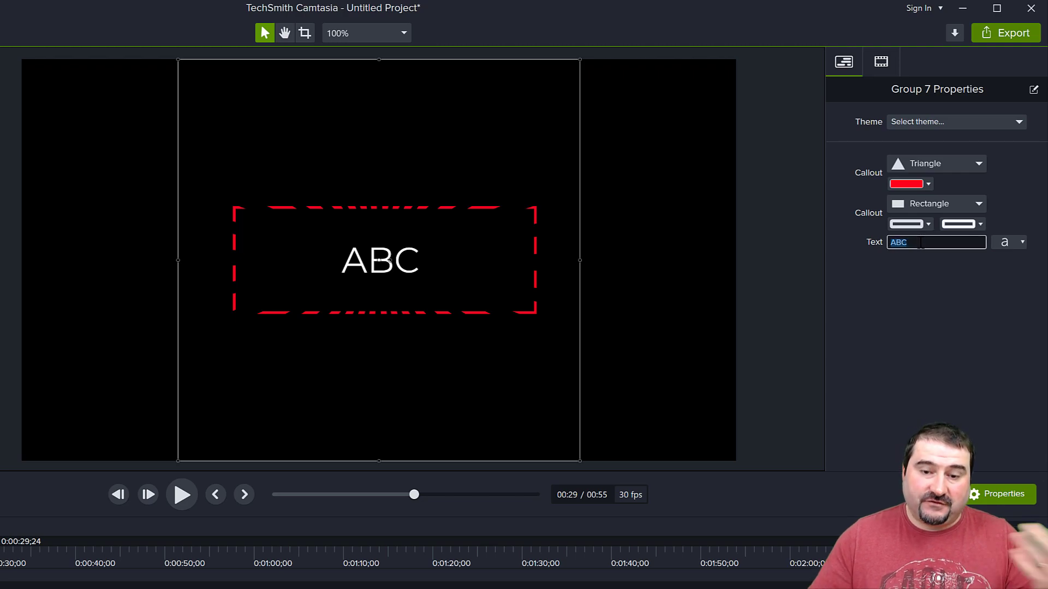
type("IM")
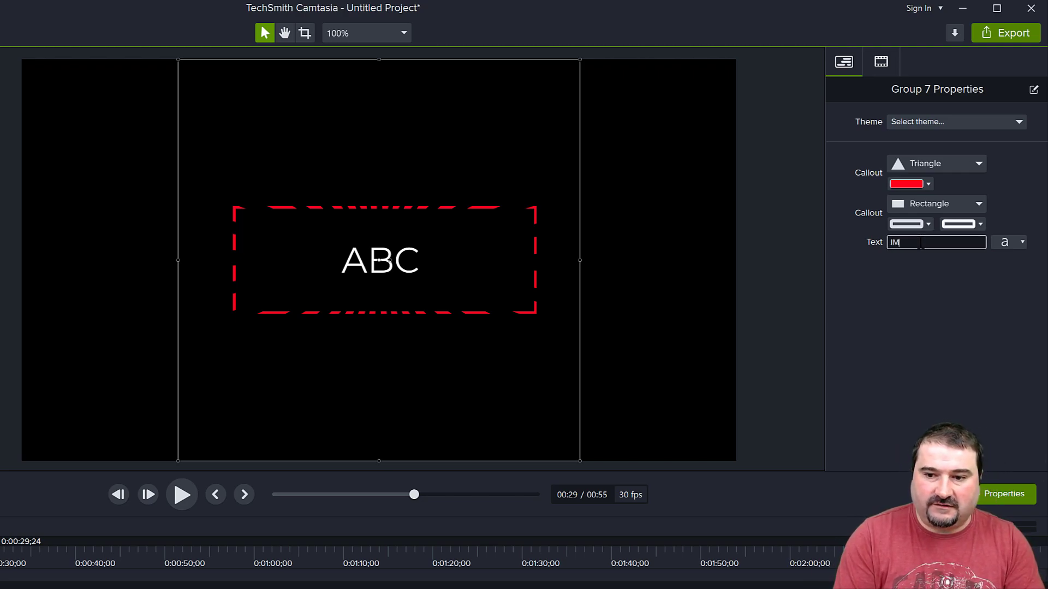
type("PORTANT")
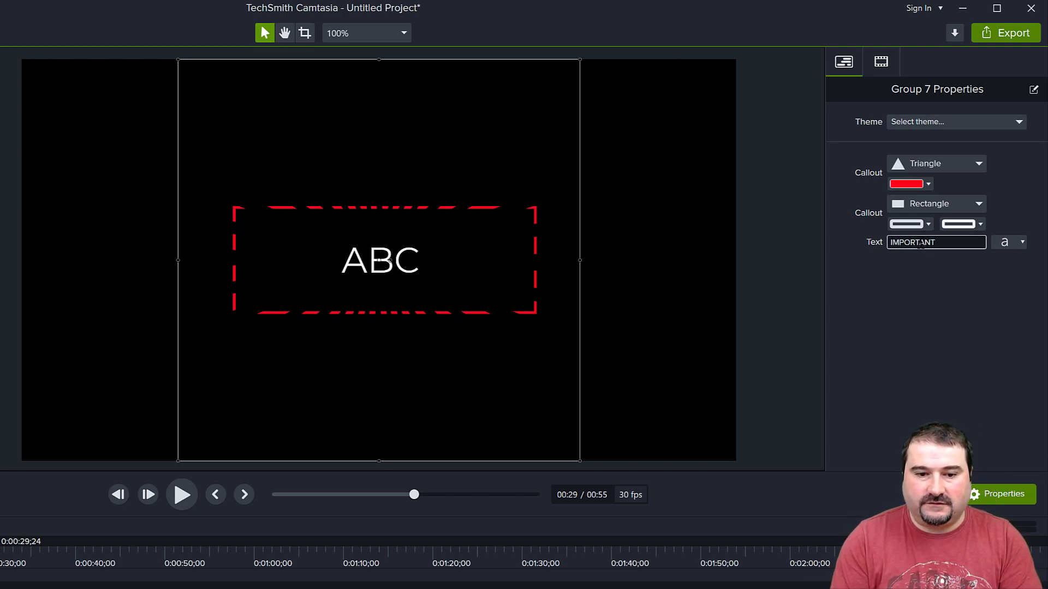
key("Return")
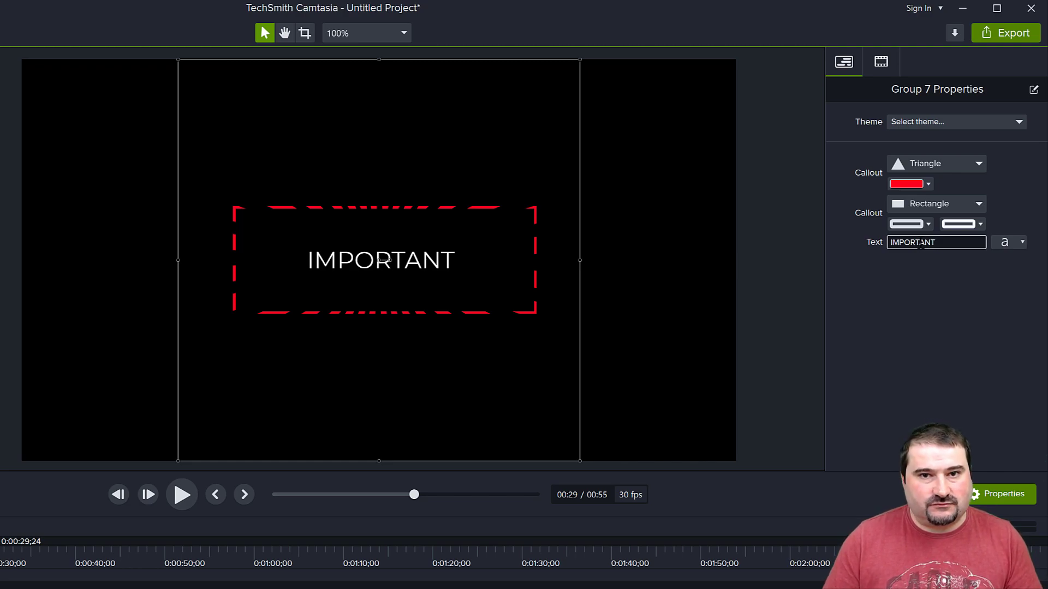
left_click(788, 164)
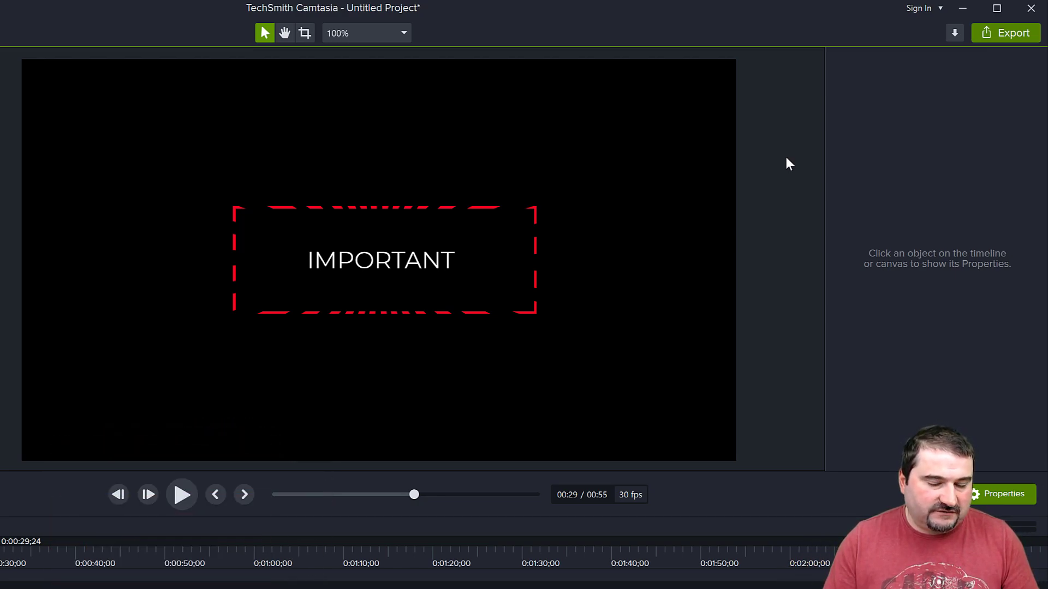
- Shrink the group on the canvas and place it in the canvas's upper-left corner
left_click(431, 261)
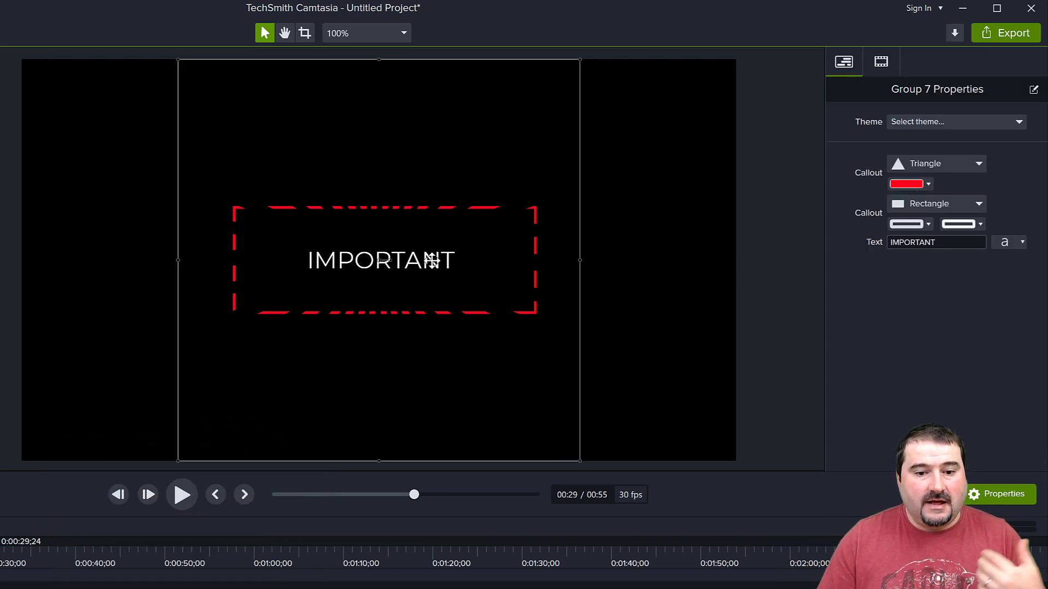
left_click_drag(578, 461, 476, 357)
left_click_drag(410, 328, 147, 203)
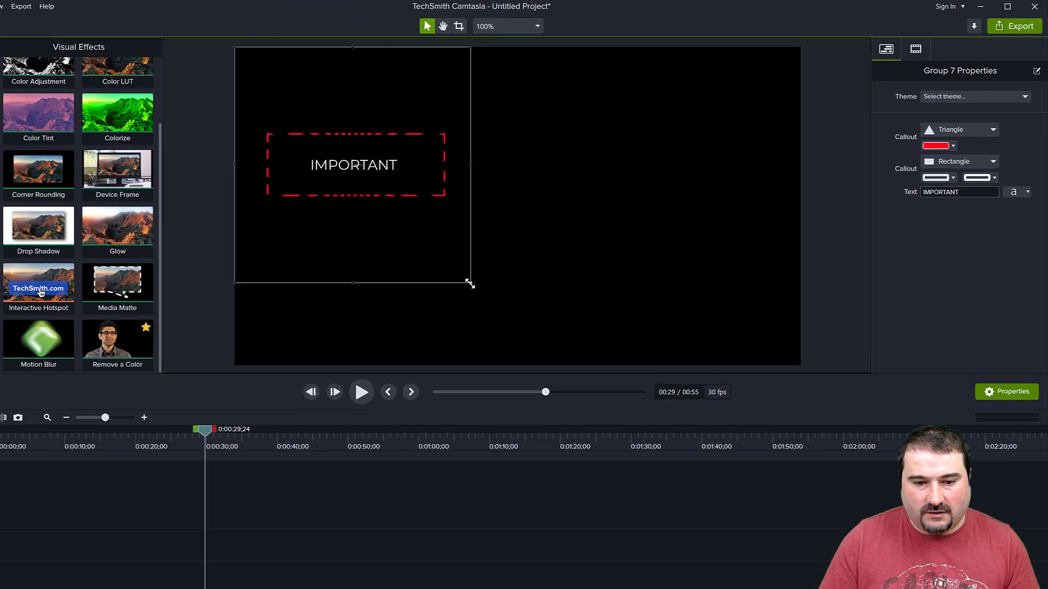
left_click_drag(470, 283, 429, 239)
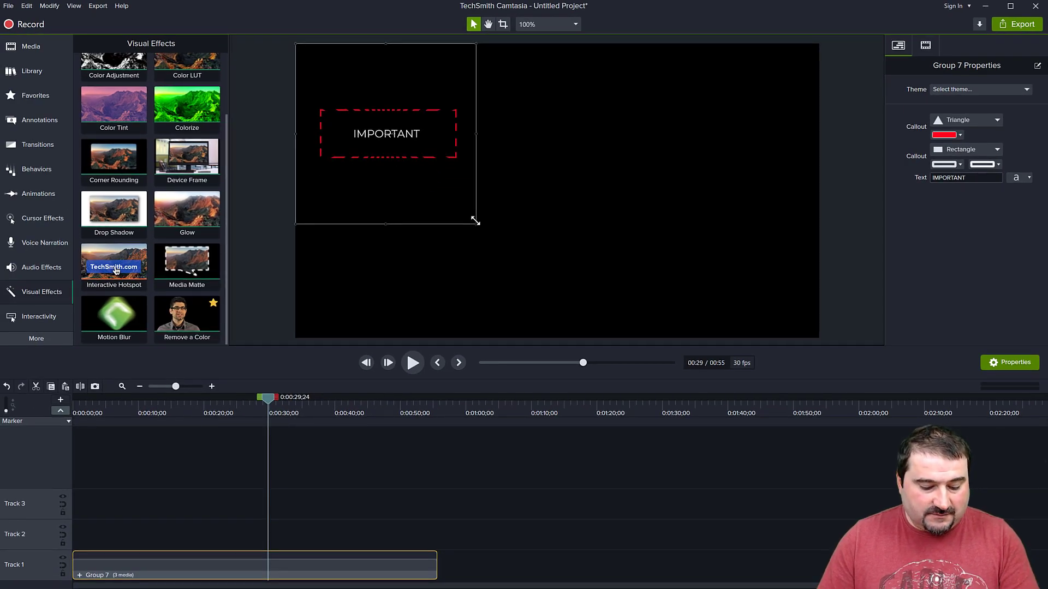
- Paste a copy of the group on Track 1 at about 0:01:06;18 and move it near the canvas centre
left_click(285, 398)
left_click(512, 414)
key("ctrl+v")
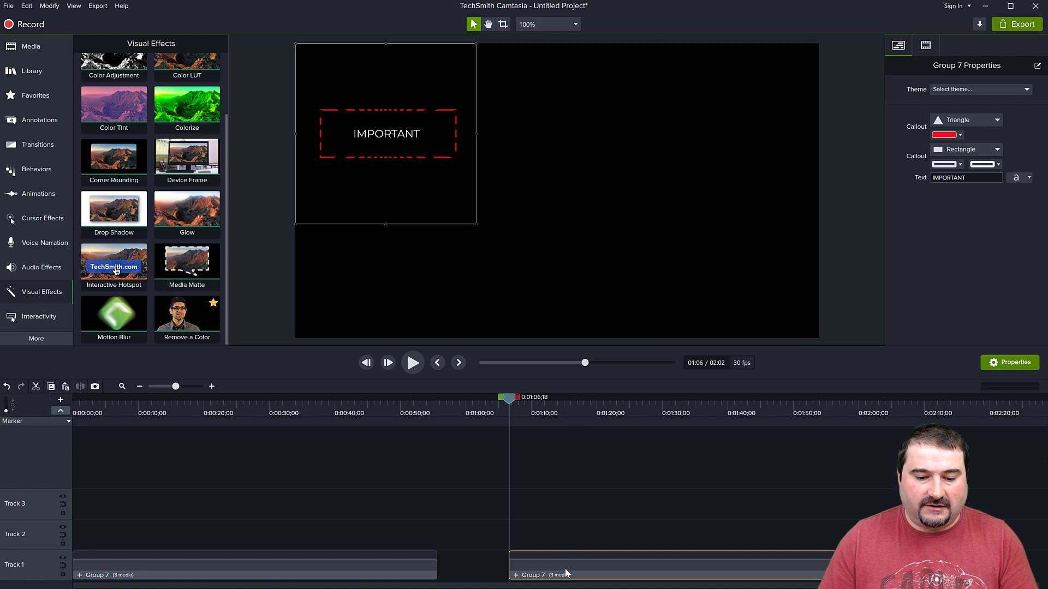
left_click_drag(390, 136, 590, 184)
scroll(594, 196, "up", 2)
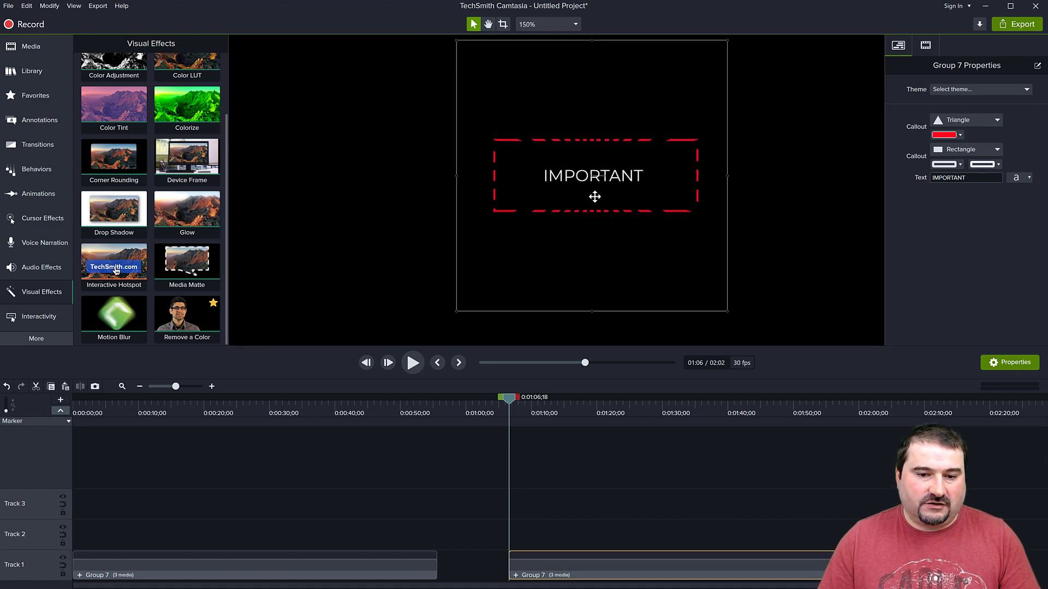
scroll(594, 197, "down", 1)
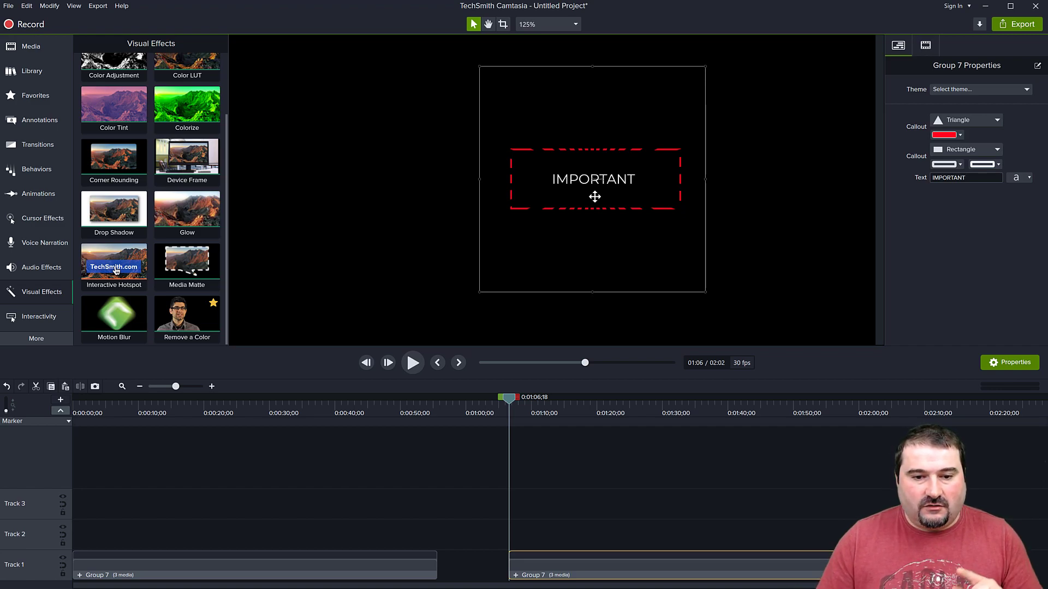
- Open the second group and delete the rectangle shape from its Track 2
left_click(516, 576)
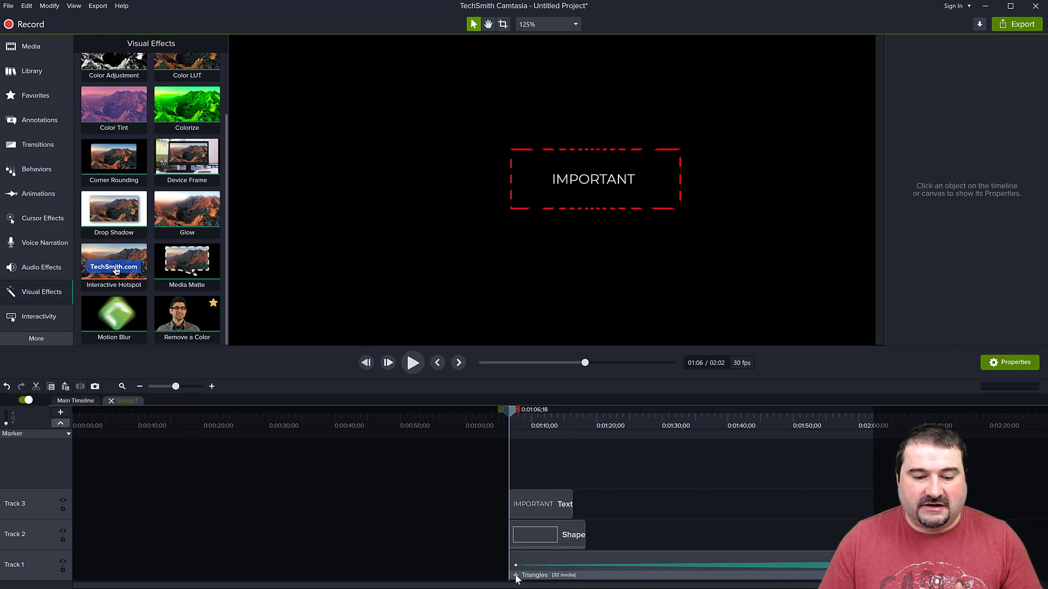
left_click(573, 539)
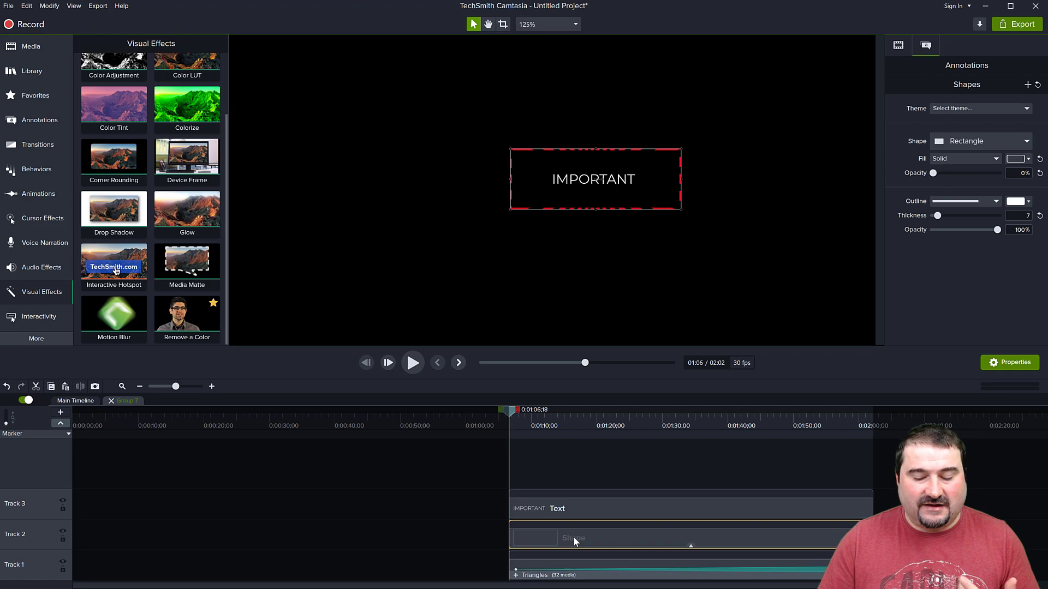
key("Delete")
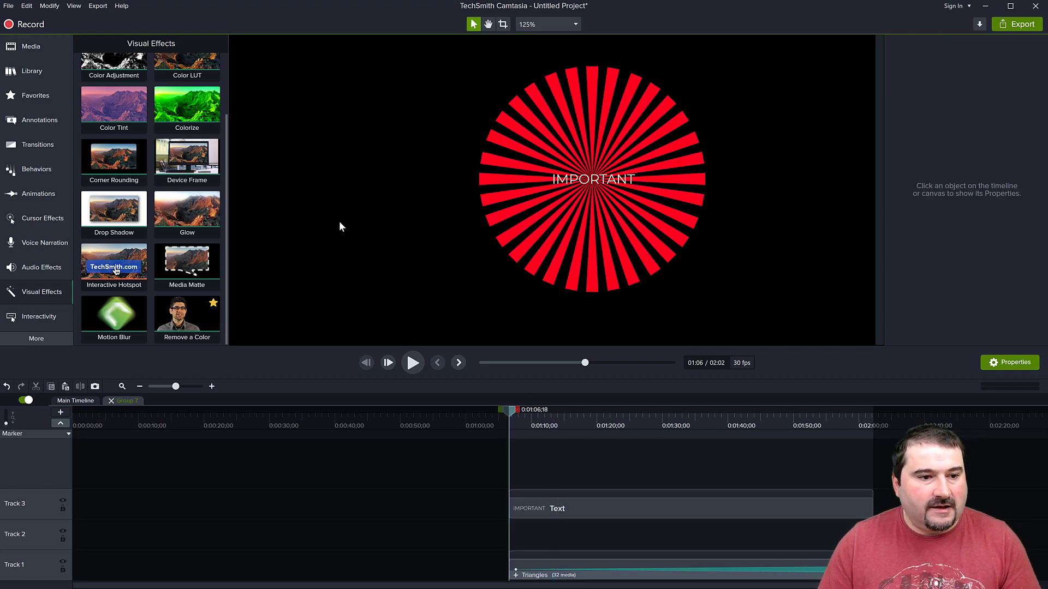
- Add a yellow circle shape, centre it over the red sunburst and size it to fit inside the rays
left_click(41, 119)
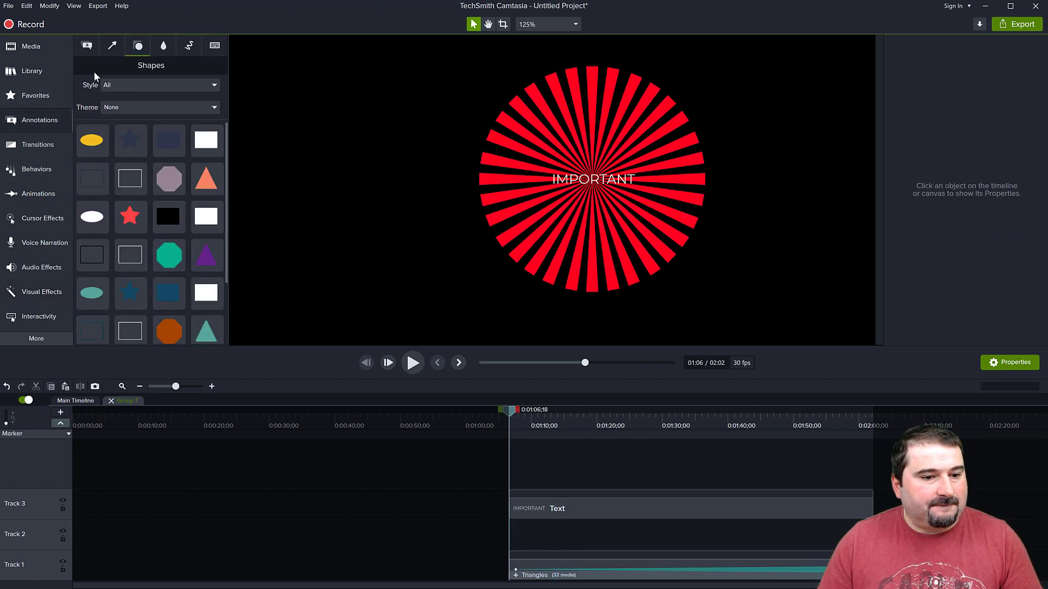
scroll(105, 229, "down", 3)
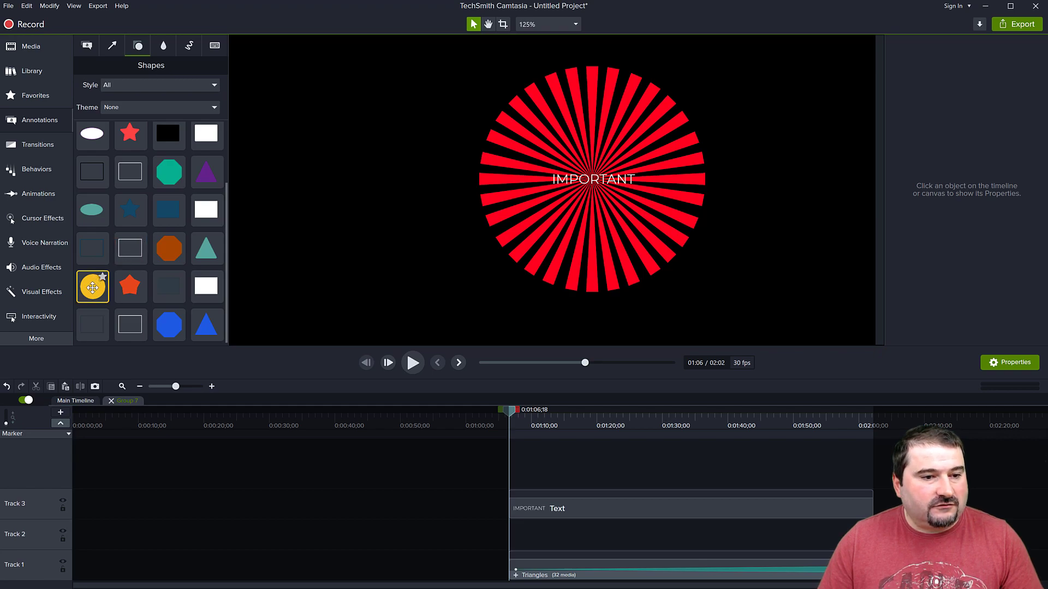
left_click_drag(92, 288, 749, 71)
left_click_drag(634, 170, 636, 173)
left_click_drag(701, 69, 672, 109)
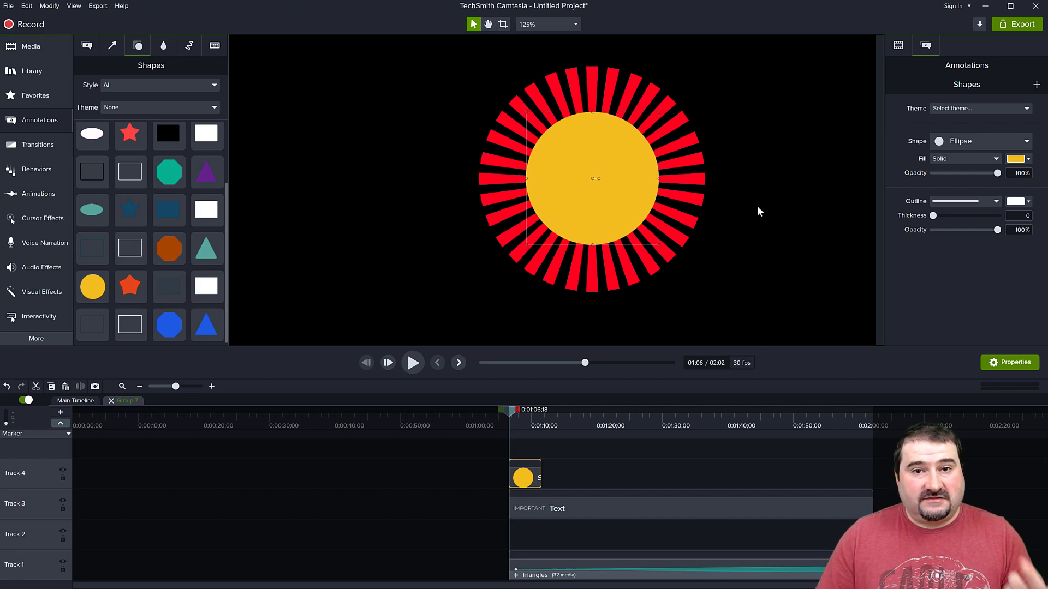
- Set the circle's fill opacity to 0% and its outline thickness to 16
left_click(1029, 160)
left_click(1029, 160)
left_click_drag(998, 173, 932, 176)
left_click_drag(933, 215, 944, 217)
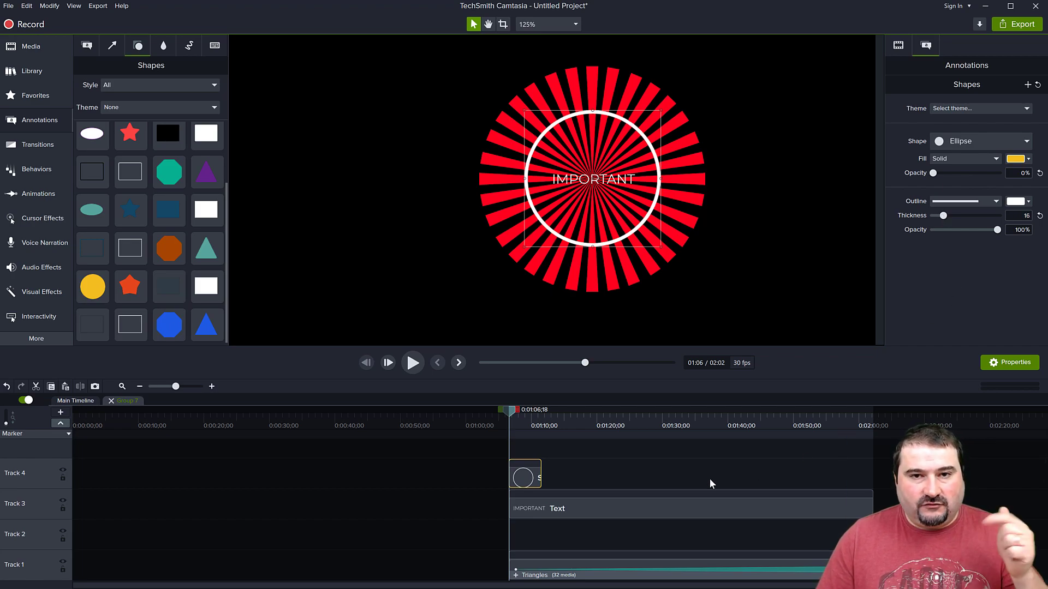
- Extend the circle clip to the end of the group and move it to Track 2, between the text and triangles
left_click_drag(543, 476, 874, 473)
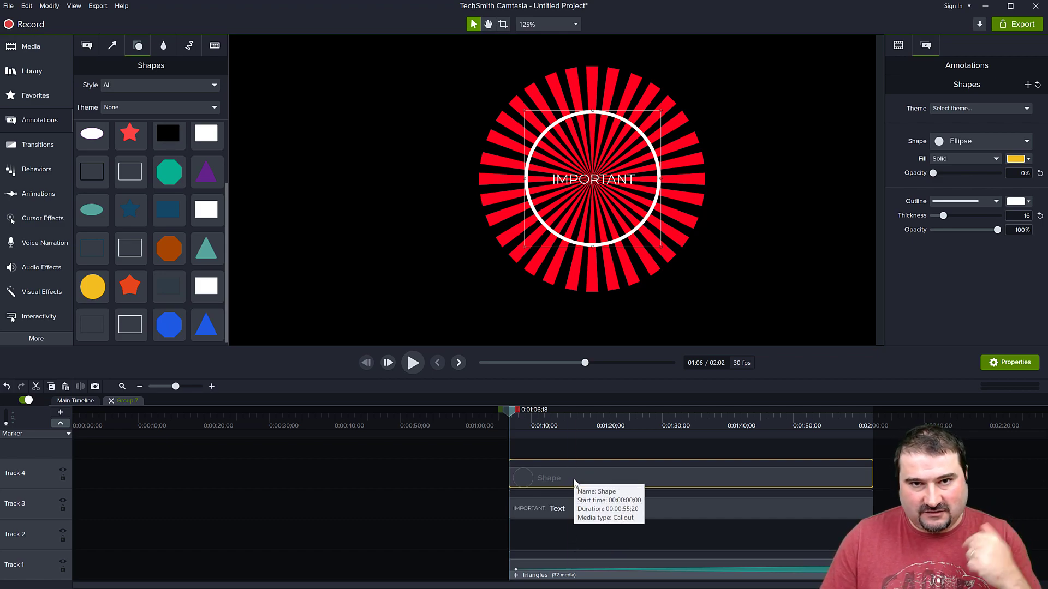
left_click_drag(577, 479, 604, 544)
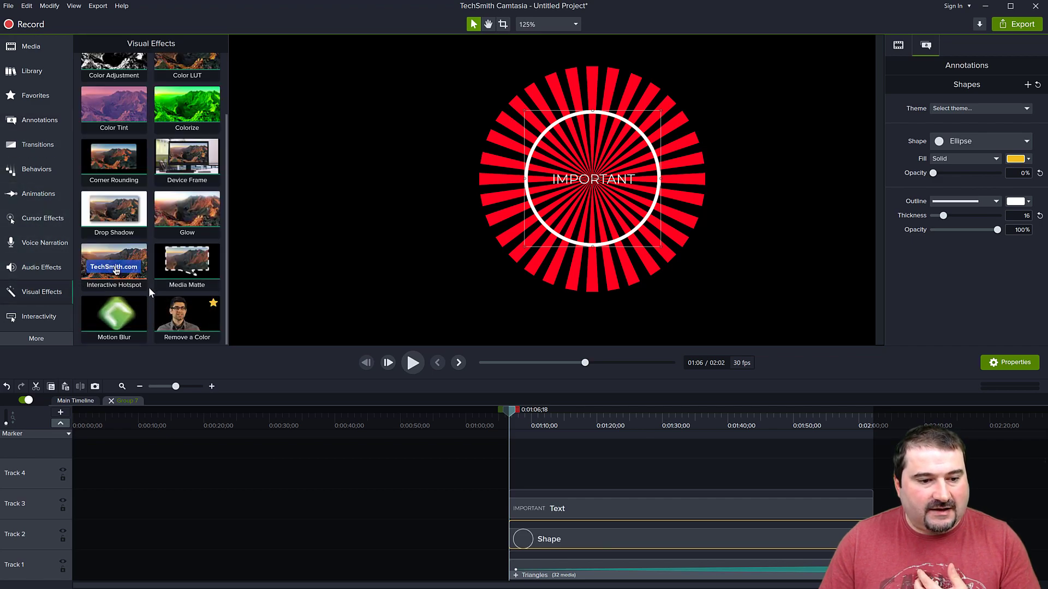
- Apply the Media Matte effect to the circle, play back the dashed circular border and close the group
left_click_drag(188, 263, 623, 545)
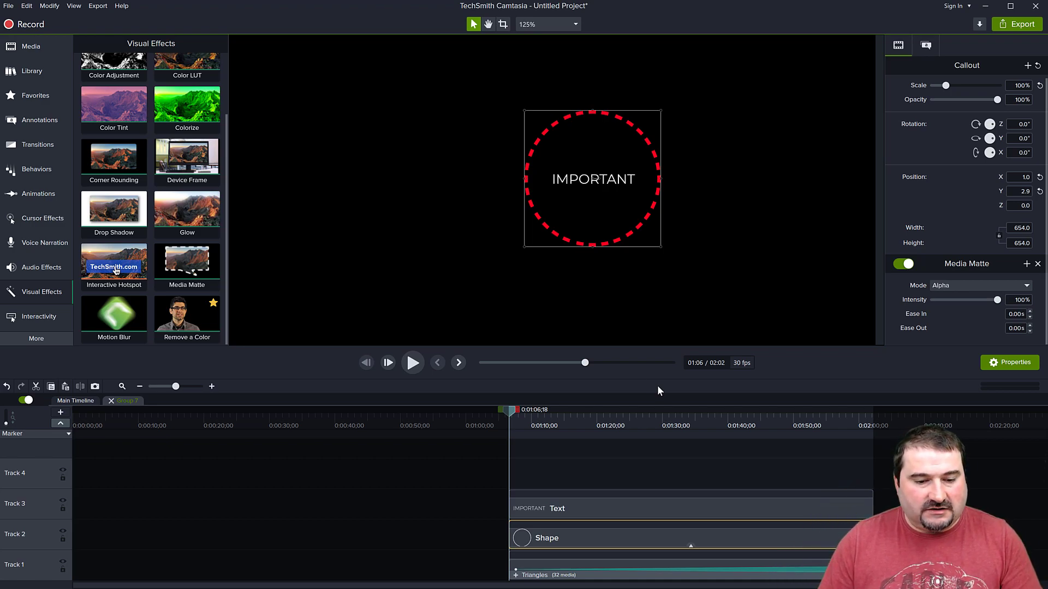
left_click(411, 363)
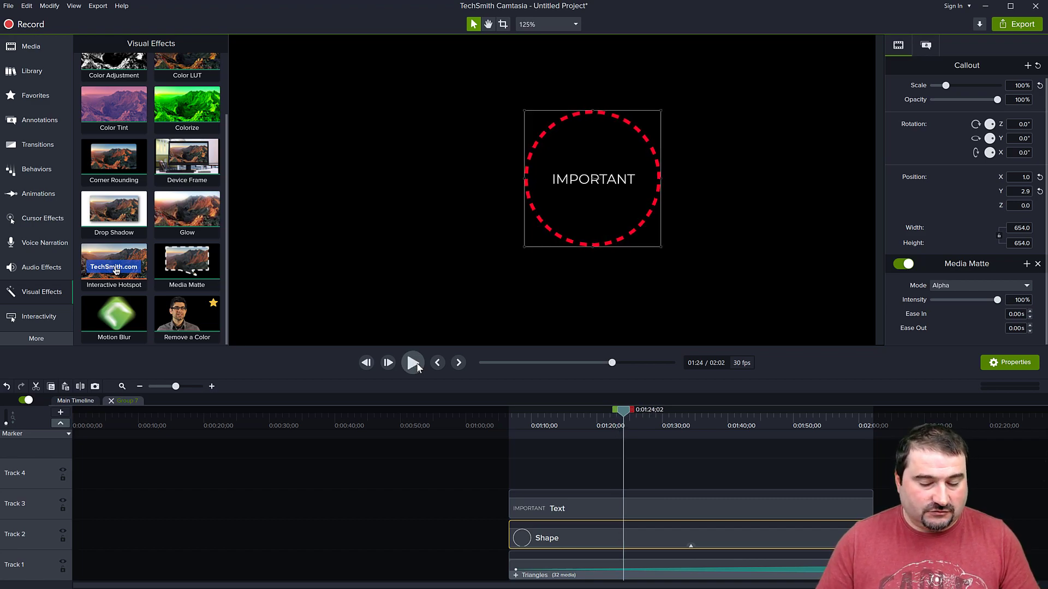
left_click(110, 402)
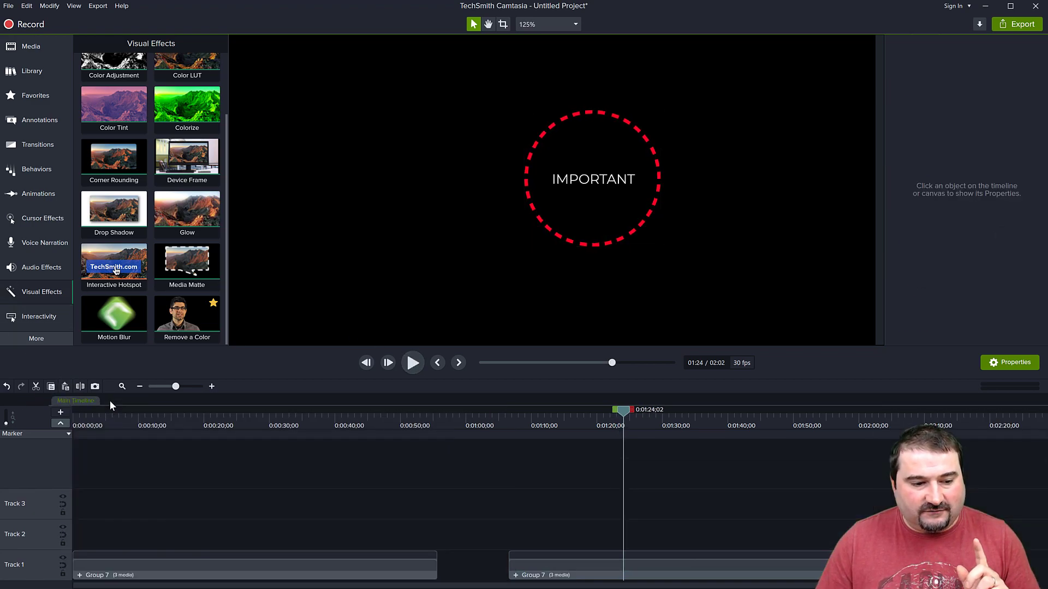
- Paste a copy of the first group on Track 1 at about 0:02:20;29 and move it near the canvas centre
left_click(163, 571)
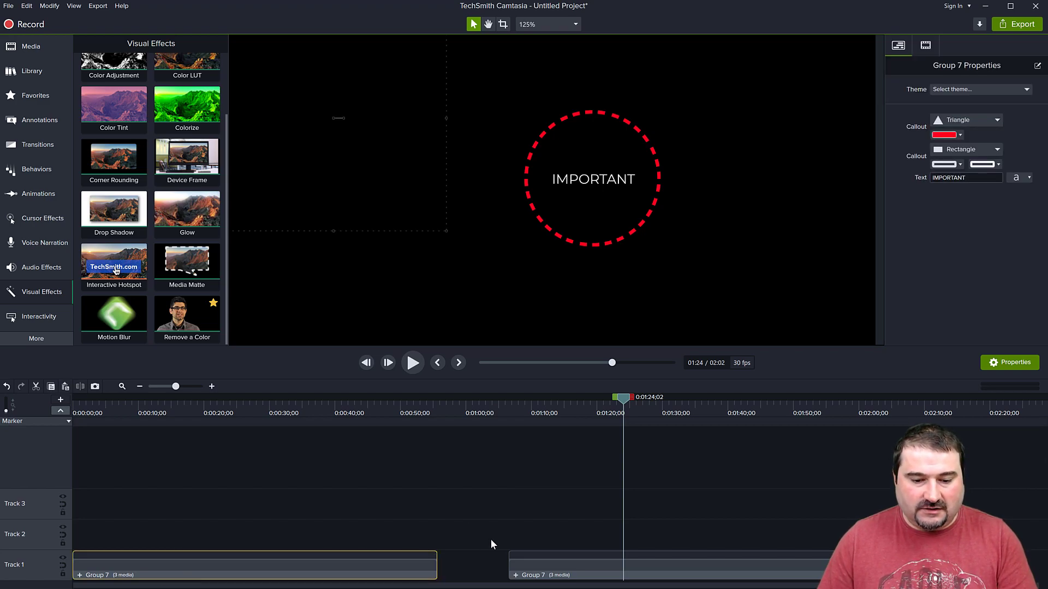
scroll(511, 536, "down", 3)
left_click_drag(267, 397, 401, 410)
key("ctrl+v")
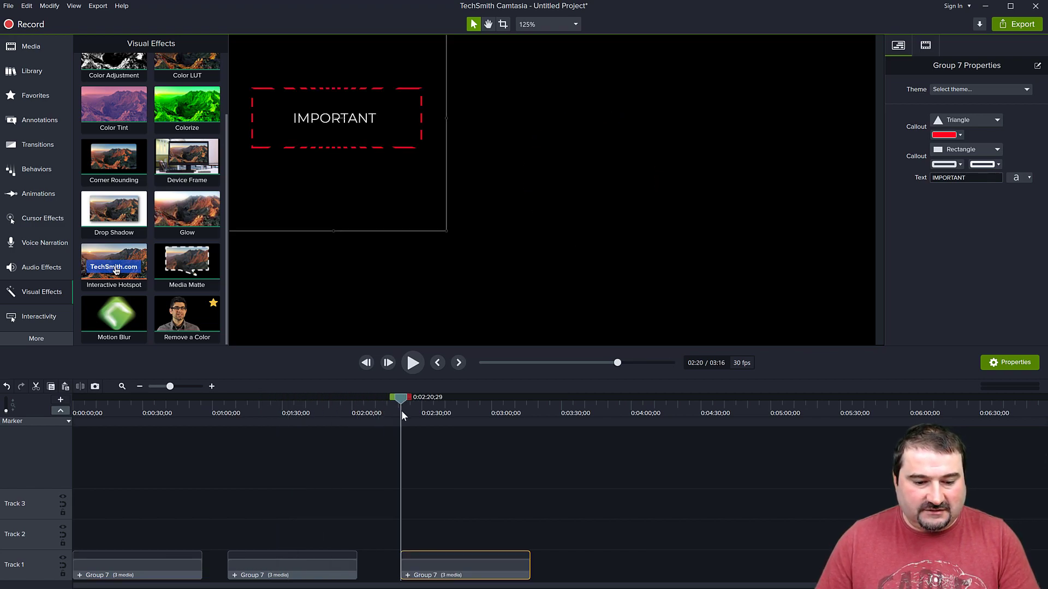
left_click_drag(298, 128, 561, 198)
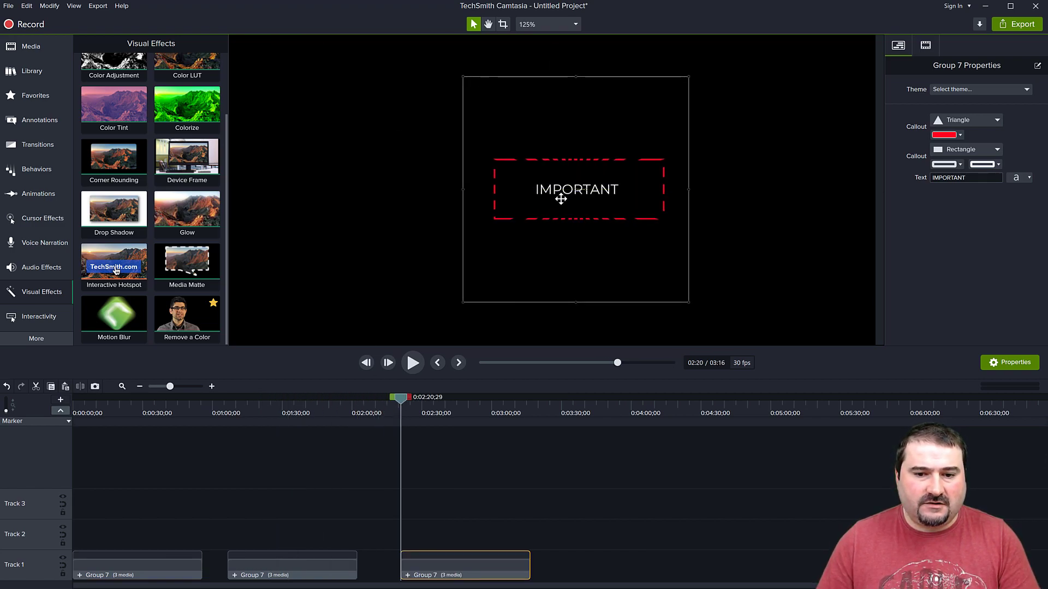
scroll(562, 196, "up", 2)
scroll(565, 196, "down", 4)
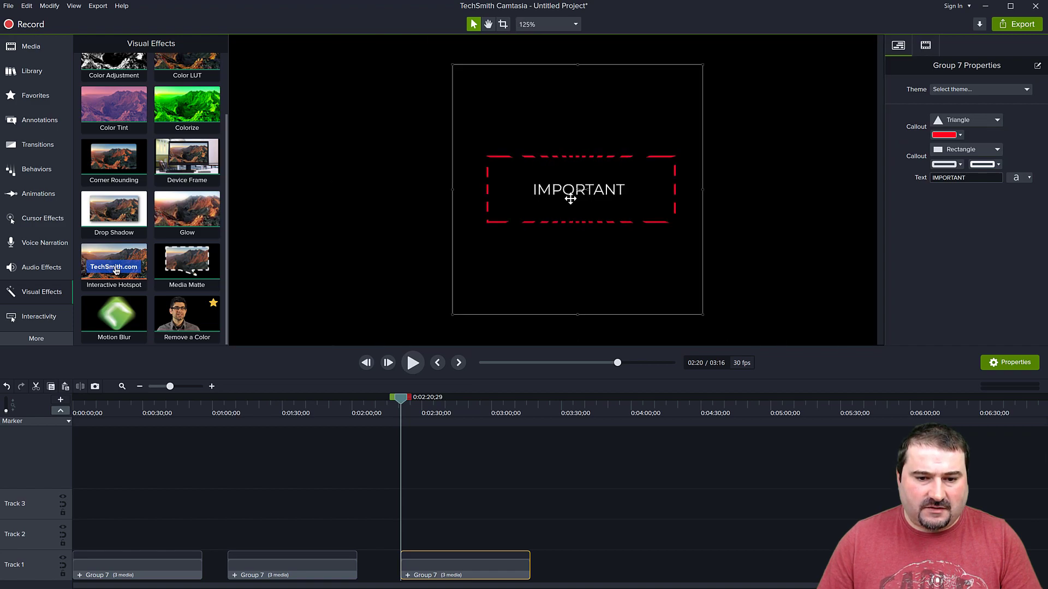
- Move the pasted group near the canvas centre and delete the Triangles clip from inside it
scroll(571, 199, "down", 1)
scroll(578, 224, "up", 4)
left_click_drag(576, 215, 552, 207)
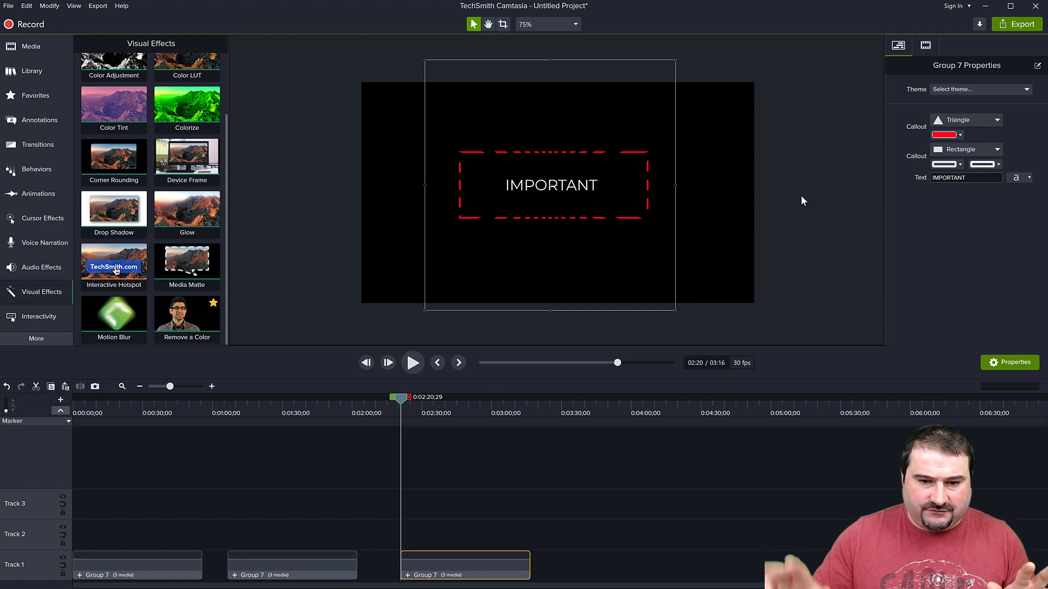
left_click(407, 576)
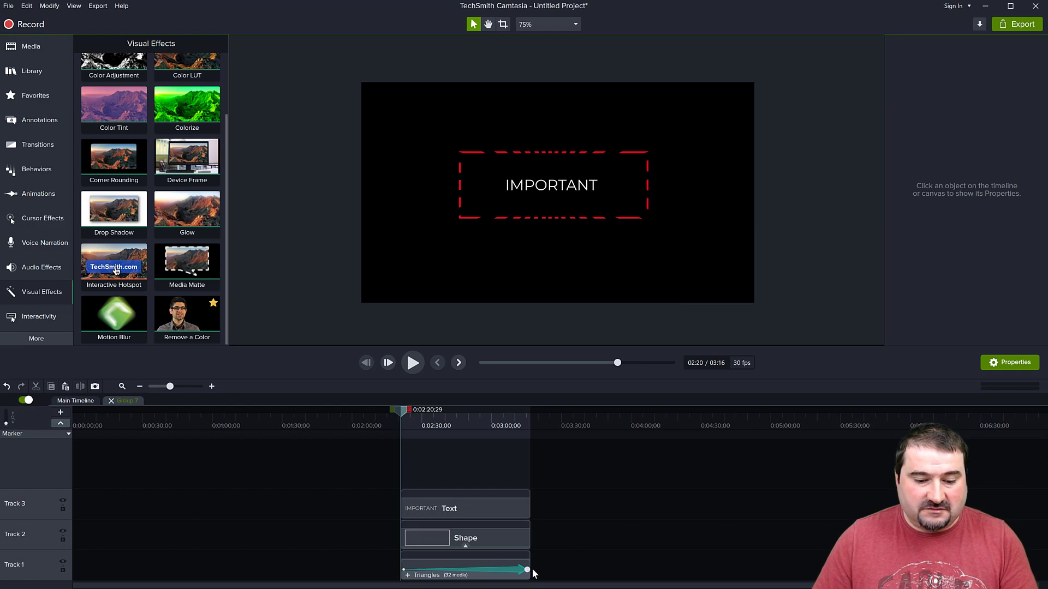
left_click(499, 563)
key("Delete")
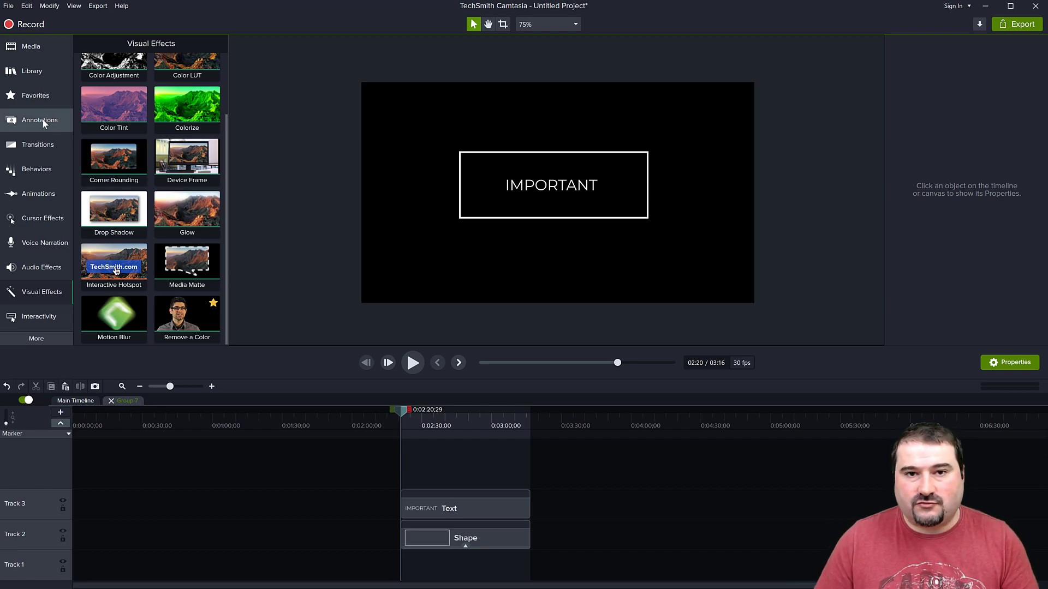
- Close the third group and ungroup it into its separate text and rectangle clips
left_click(111, 402)
right_click(484, 573)
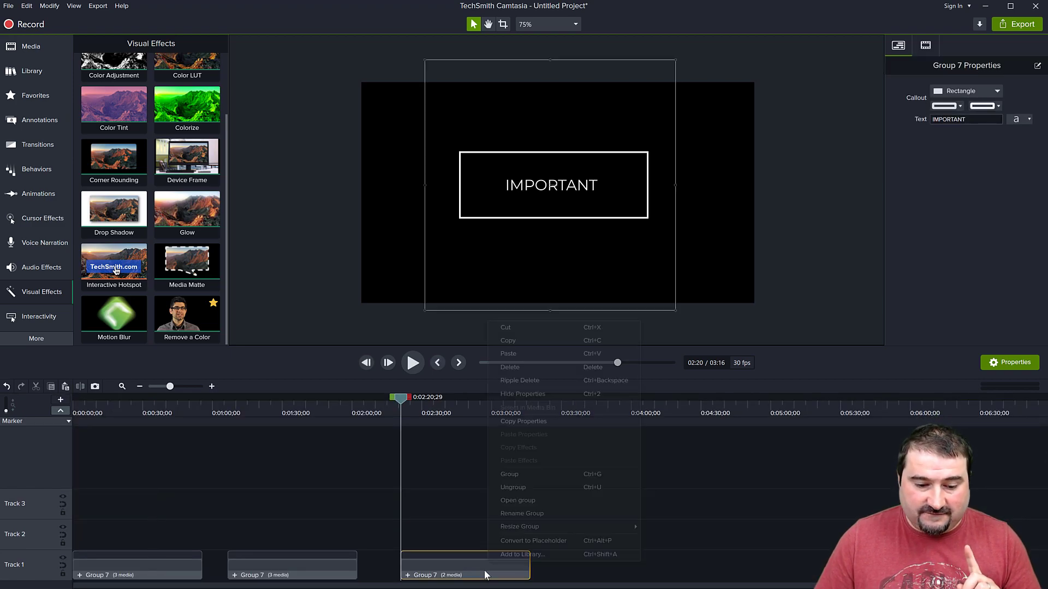
left_click(505, 491)
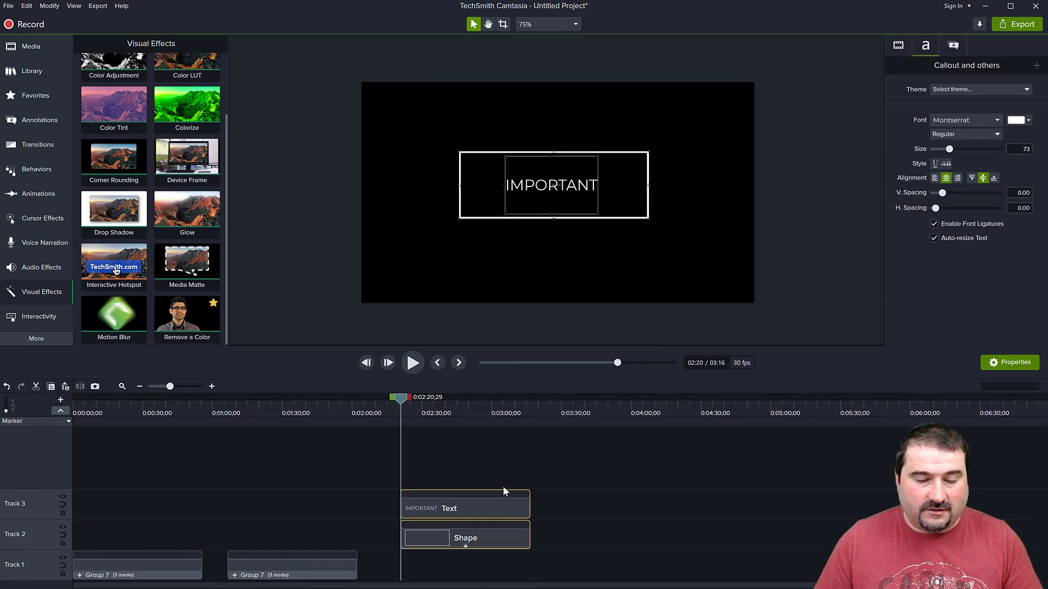
left_click(500, 449)
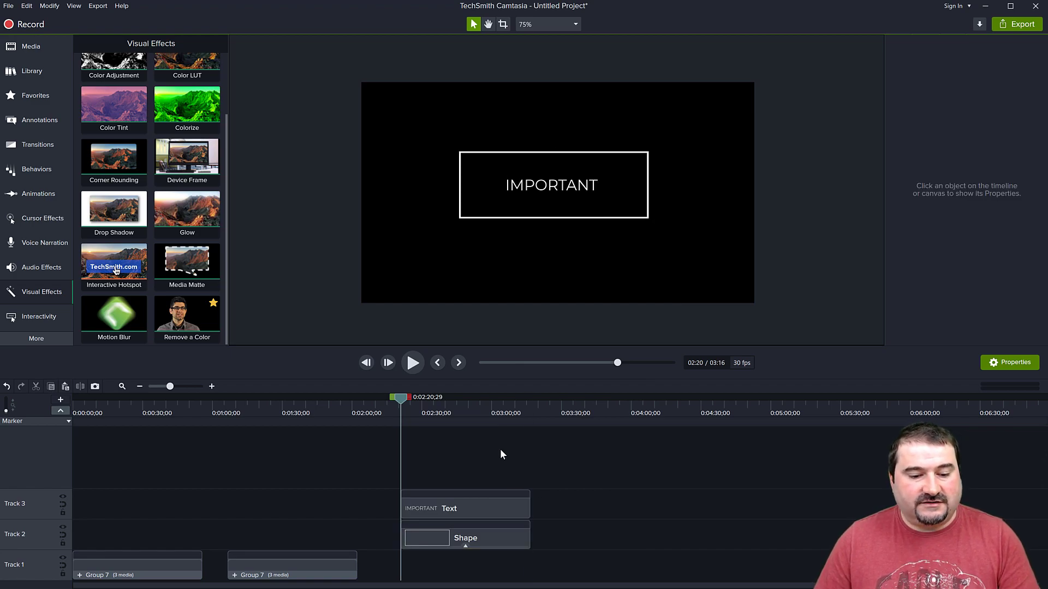
- Add a solid white rectangle and resize it into a thin vertical bar spanning the full canvas height
left_click(43, 125)
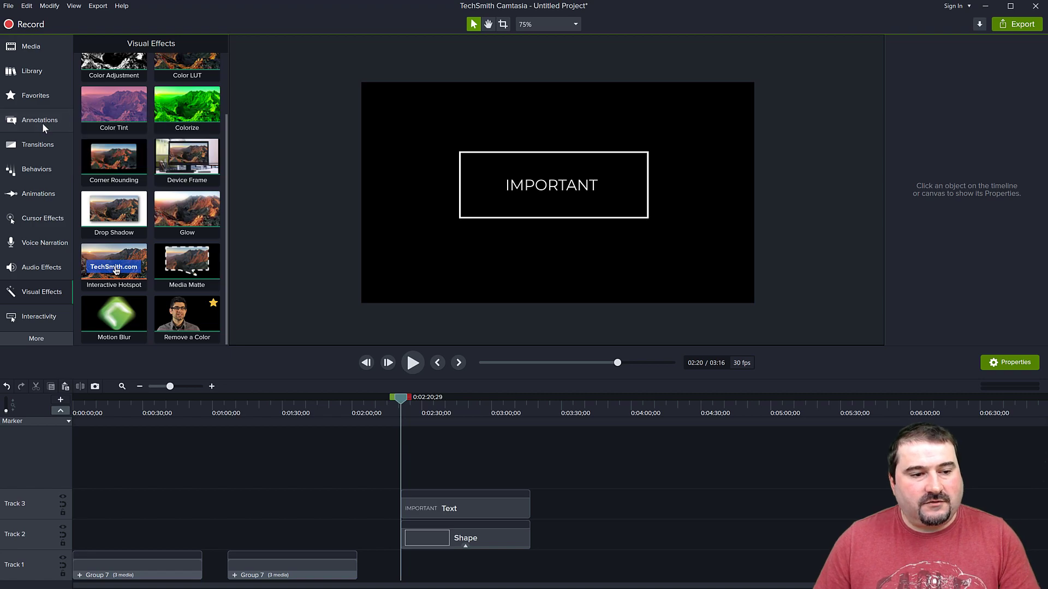
mouse_move(208, 141)
left_mouse_down()
mouse_move(428, 193)
mouse_move(417, 162)
mouse_move(415, 304)
left_mouse_up()
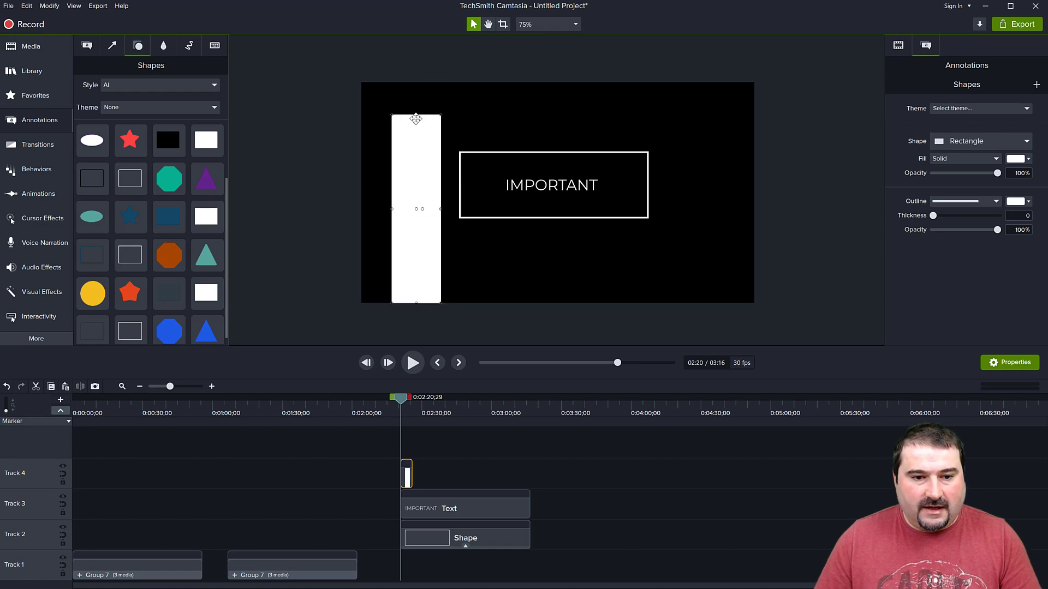
left_click_drag(417, 109, 417, 83)
left_click_drag(440, 193, 410, 220)
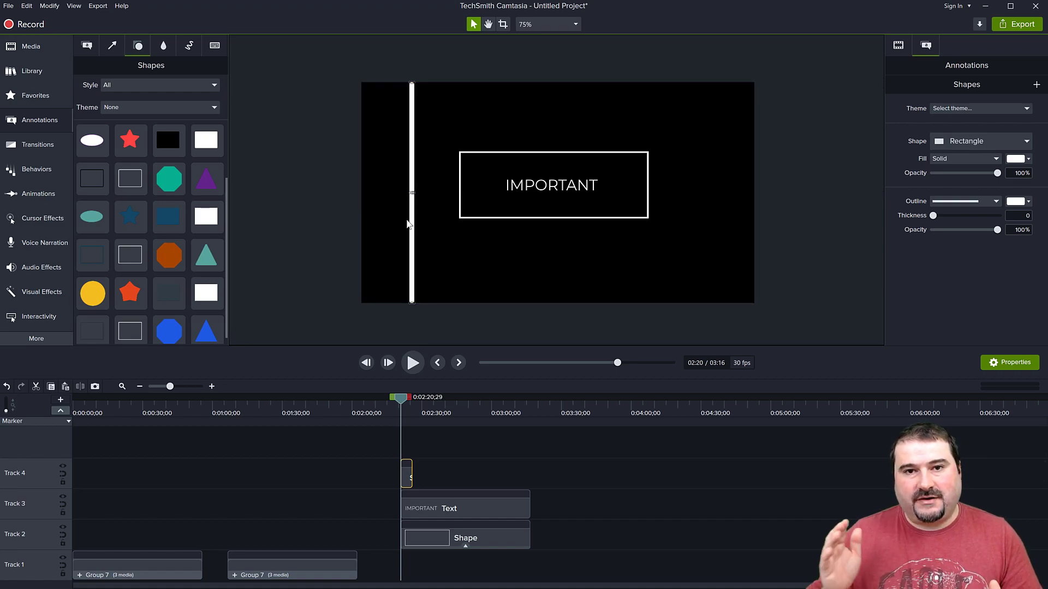
- Paste a copy of the bar just right of the first and move the text and rectangle clips far along the timeline
key("ctrl+v")
left_click_drag(412, 229, 424, 229)
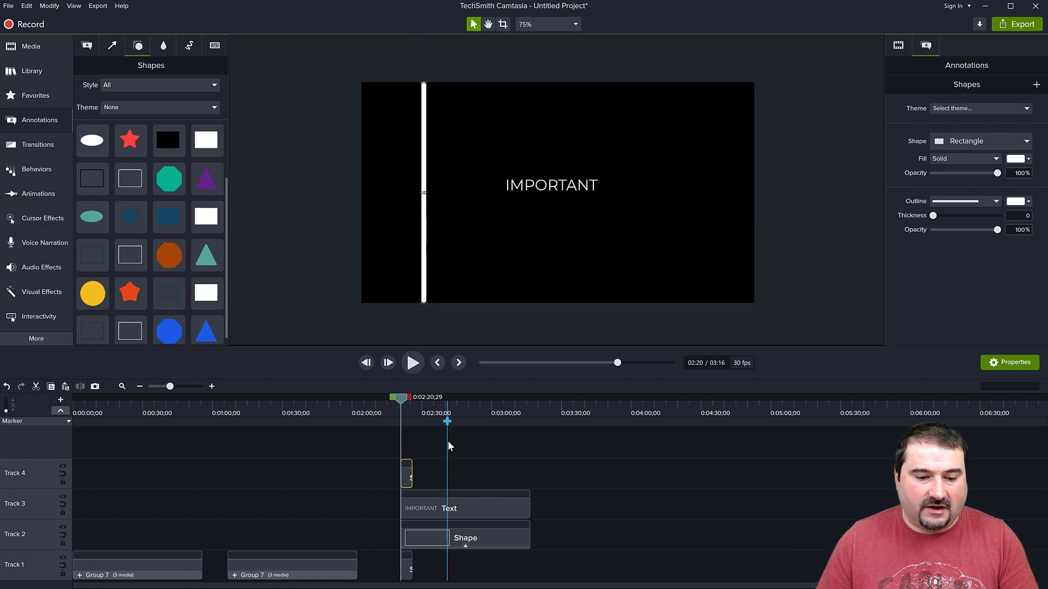
left_click_drag(461, 472, 974, 505)
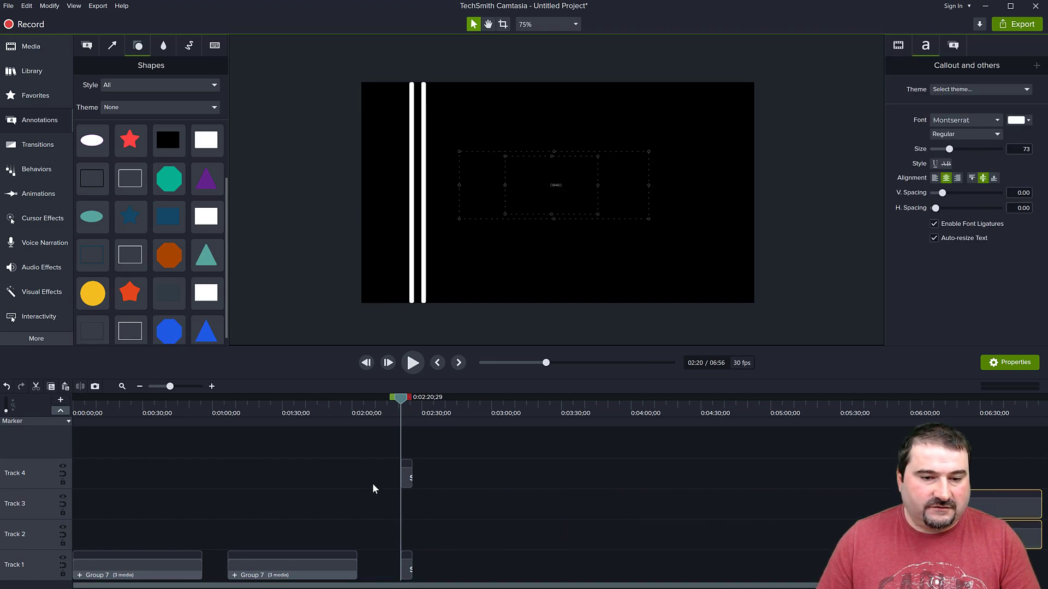
left_click(423, 243)
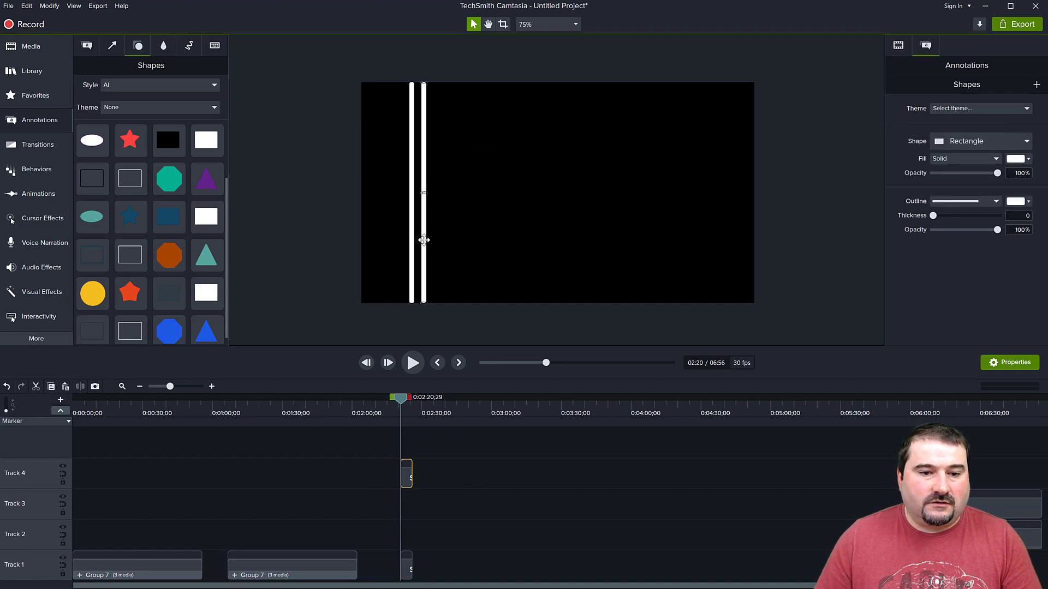
left_click_drag(422, 240, 424, 247)
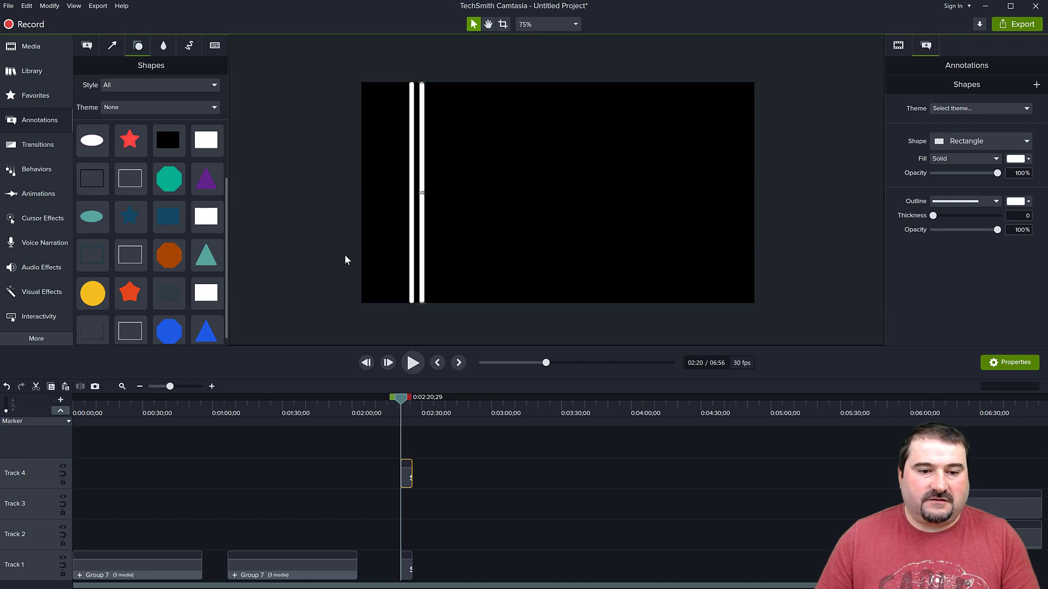
- Duplicate the two white bars and place the copies beside them to form four evenly spaced vertical bars
scroll(419, 186, "up", 1)
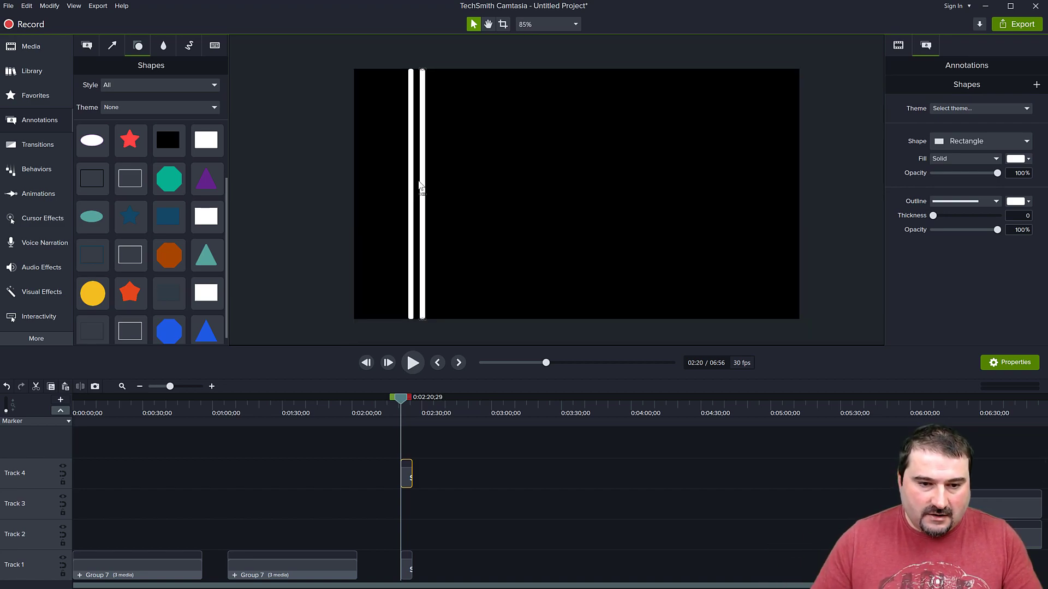
left_click_drag(391, 60, 451, 341)
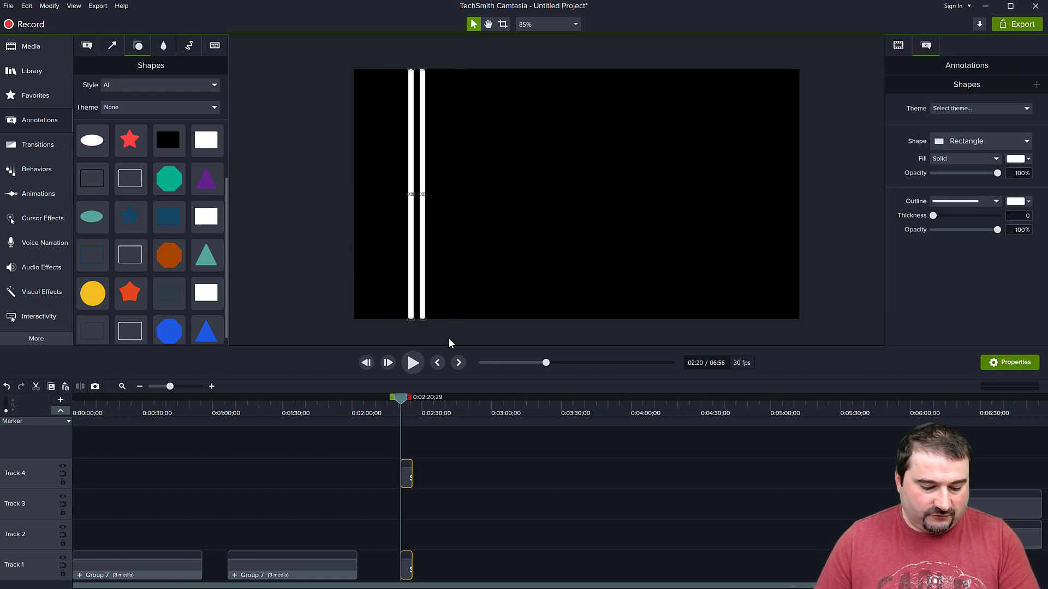
left_click_drag(421, 218, 434, 222)
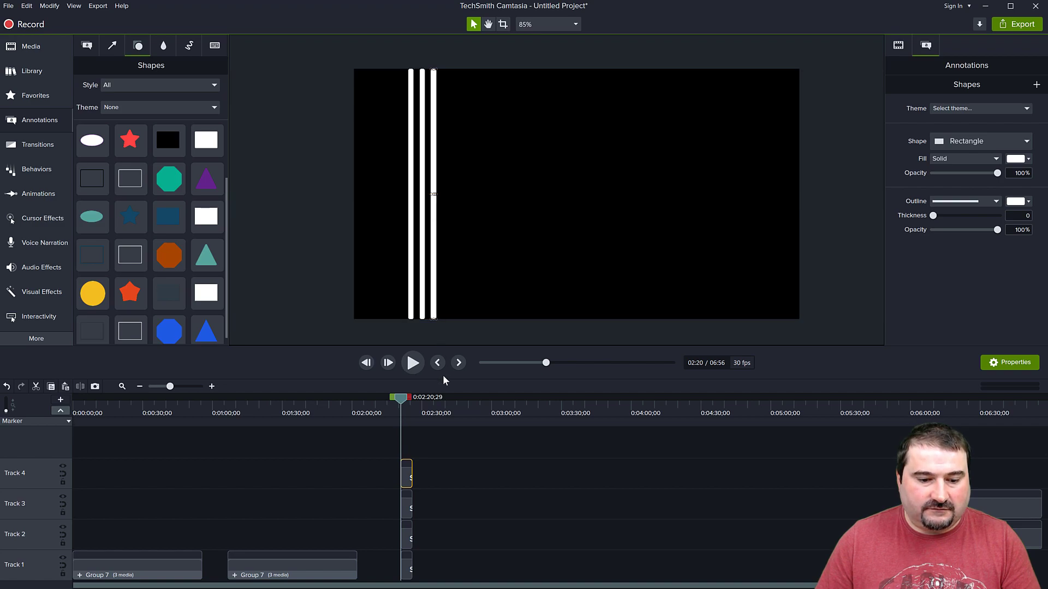
left_click_drag(411, 264, 437, 265)
- Duplicate the four bars together and nudge the copies right to extend the even pattern to eight bars
left_click_drag(387, 64, 472, 332)
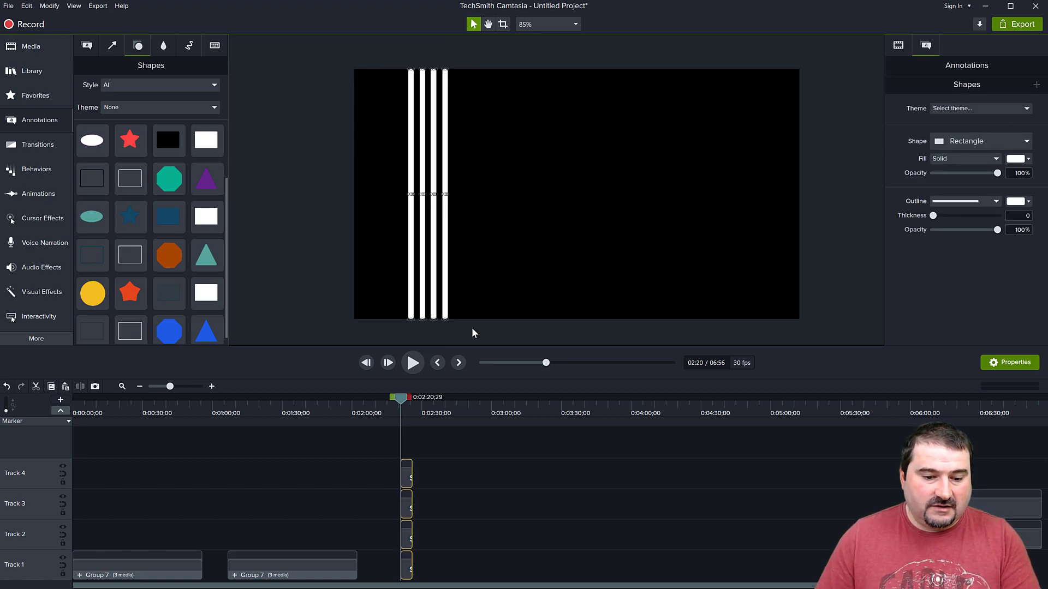
key("ctrl+v")
key("shift+Right")
key("shift+Right")
key("shift+Right")
key("shift+Right")
key("shift+Right")
key("shift+Right")
key("shift+Right")
key("shift+Right")
key("shift+Right")
key("shift+Right")
key("shift+Right")
key("shift+Right")
key("shift+Right")
key("shift+Right")
key("shift+Right")
key("shift+Left")
key("shift+Left")
key("shift+Left")
key("shift+Left")
key("shift+Left")
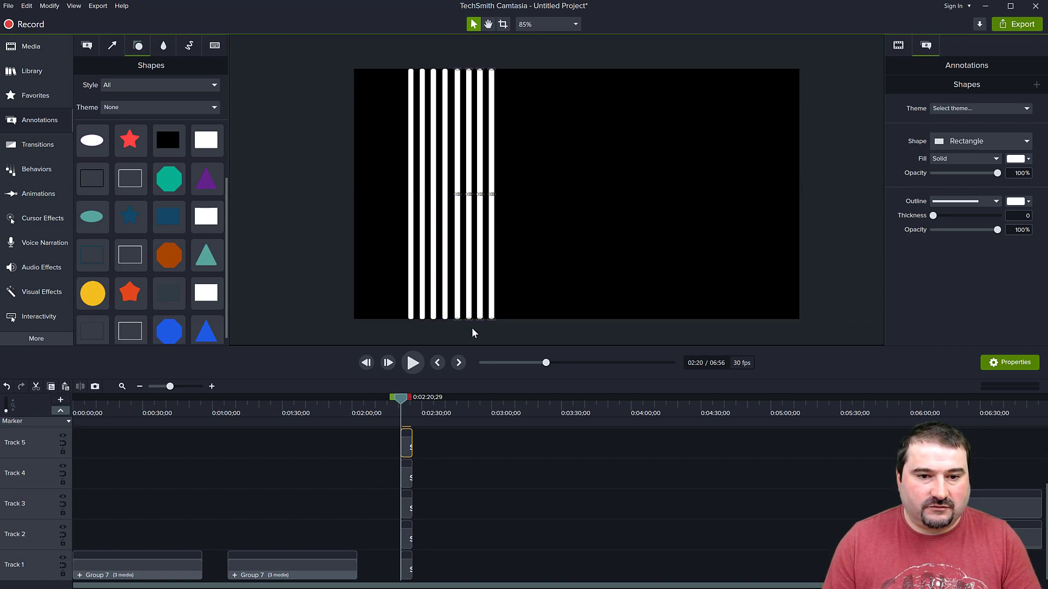
key("Left")
key("Left")
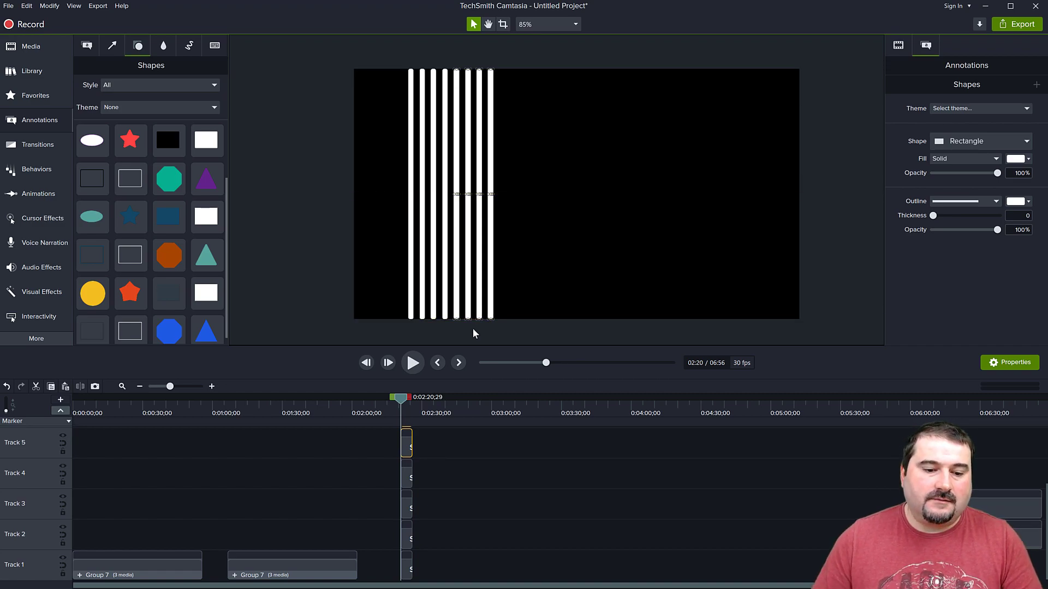
- Duplicate all eight bars and nudge the copies right to extend the pattern to sixteen bars
left_click_drag(353, 53, 590, 344)
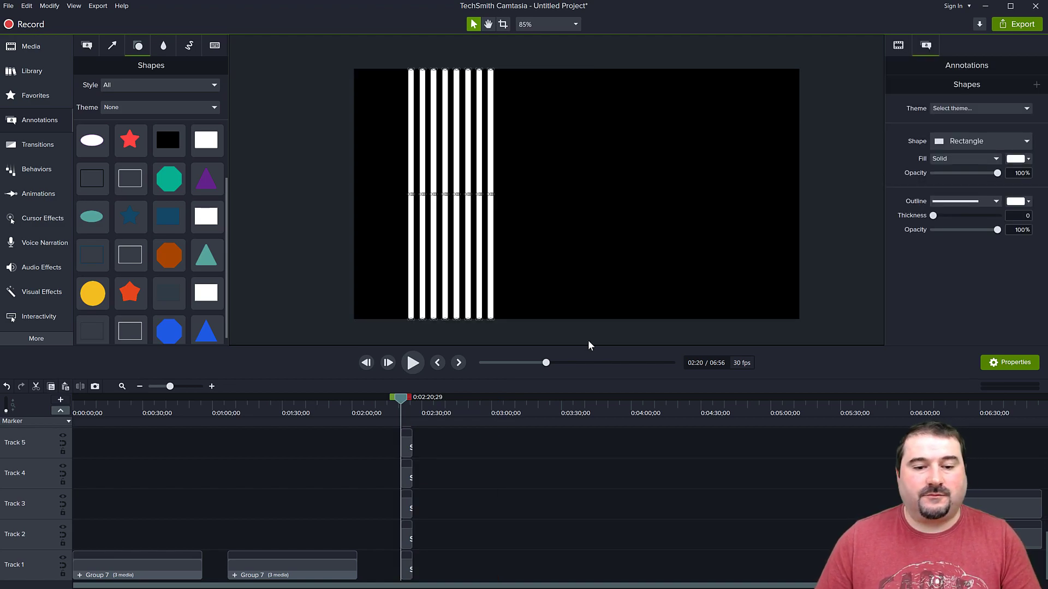
key("Right")
key("Right")
key("Right")
key("Right")
key("Right")
key("Right")
key("Right")
key("Right")
key("Right")
key("Right")
key("Right")
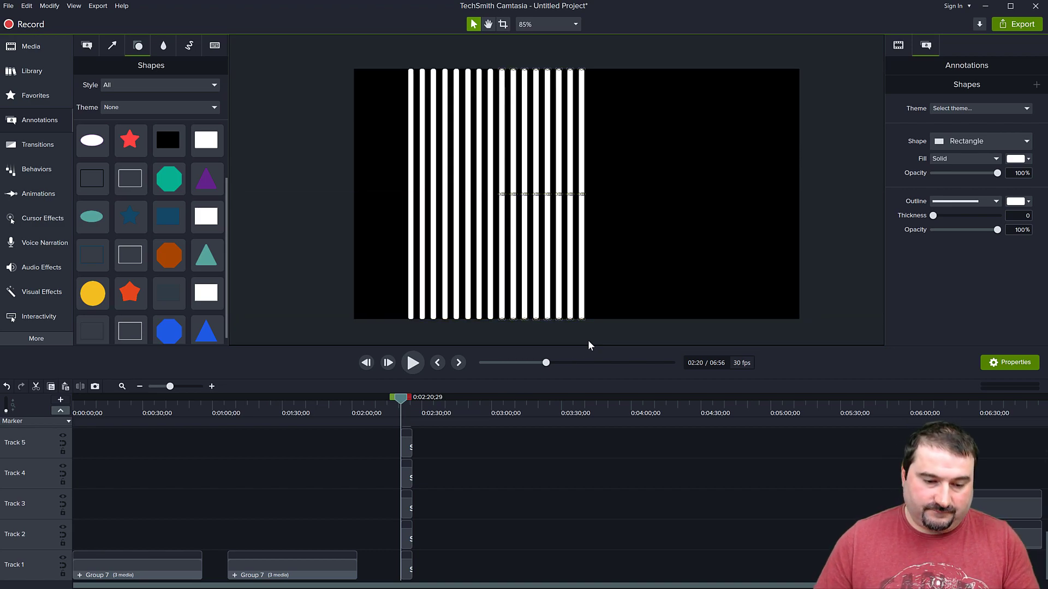
- Copy the sixteen bars, paste them and nudge the copies right until the spacing continues evenly across 32 bars
left_click_drag(370, 57, 639, 332)
key("ctrl+c")
key("ctrl+v")
key("Right")
key("Right")
key("Right")
key("Right")
key("Right")
key("Right")
key("Right")
key("Right")
key("Right")
key("Right")
key("Right")
key("Right")
key("Right")
key("Right")
key("Right")
key("Right")
key("Right")
key("Right")
key("Right")
key("Right")
key("Right")
key("Right")
key("Right")
key("Right")
key("Right")
key("Right")
key("Right")
key("Right")
key("Right")
key("Right")
key("Right")
key("Right")
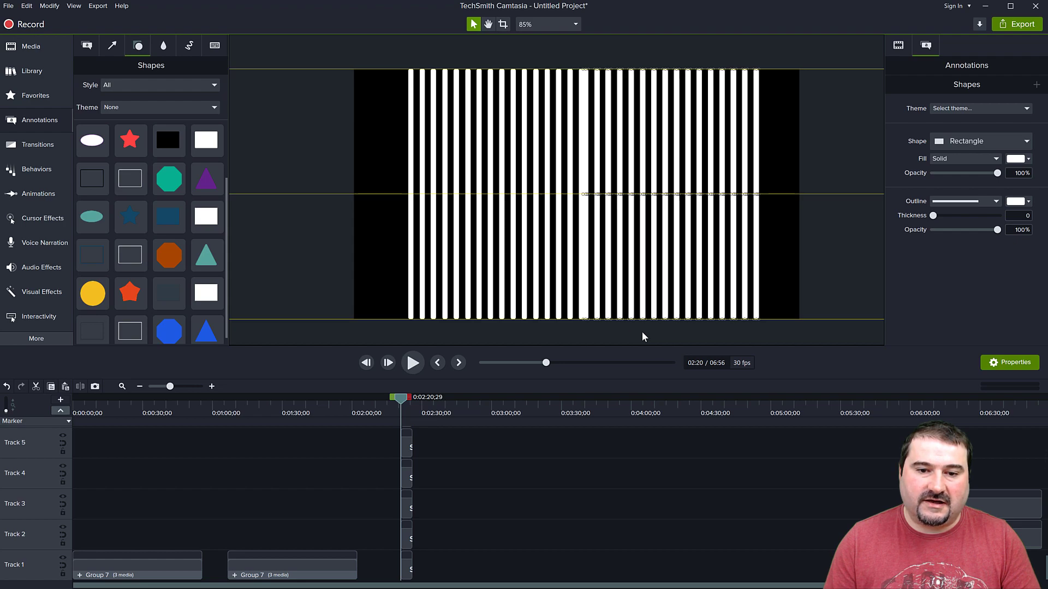
key("Left")
key("Left")
key("Left")
key("Left")
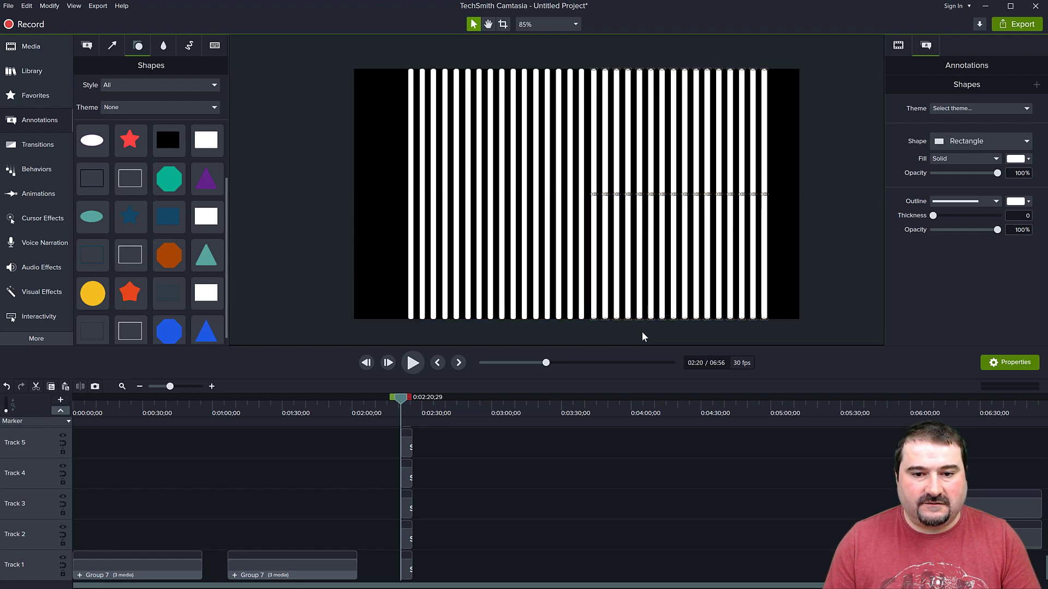
key("Right")
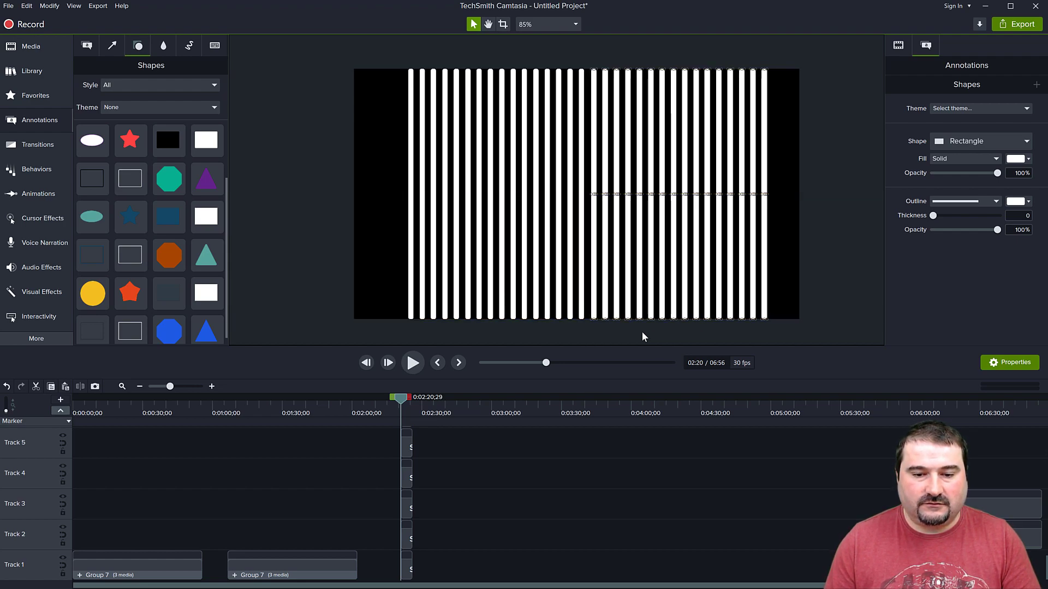
- Shift all 32 bars left past the canvas edge, paste a copy and nudge it right until the even spacing continues across 64 bars
left_click_drag(358, 49, 864, 346)
left_click_drag(766, 260, 696, 258)
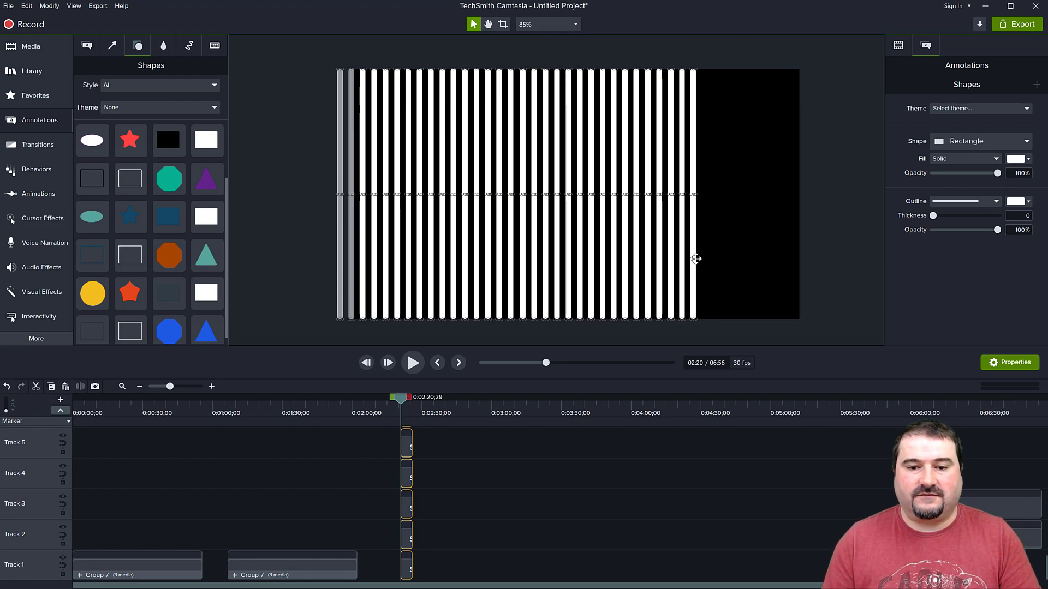
key("ctrl+v")
key("Right")
key("Right")
key("Right")
key("Right")
key("Right")
key("Right")
key("Right")
key("Right")
key("Right")
key("Right")
key("Right")
key("Right")
key("Right")
key("Right")
key("Right")
key("Right")
key("Right")
key("Right")
key("Right")
key("Right")
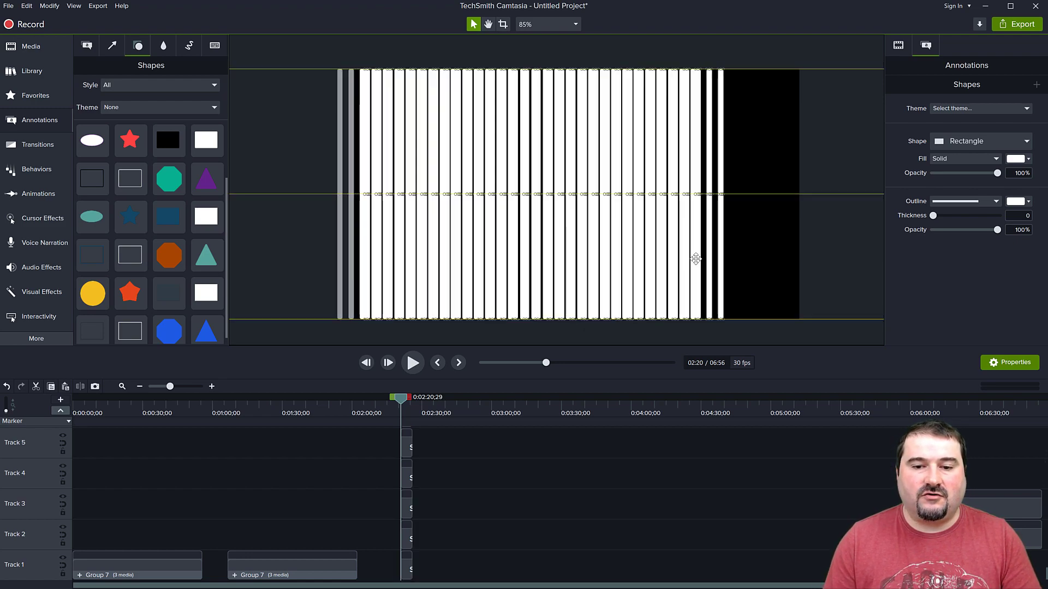
key("Right")
key("Right")
key("Right")
key("Right")
key("Right")
key("Right")
key("Right")
key("Right")
key("Right")
key("Right")
key("Right")
key("Right")
key("Right")
key("Right")
key("Right")
key("Right")
key("Right")
key("Right")
key("Right")
key("Right")
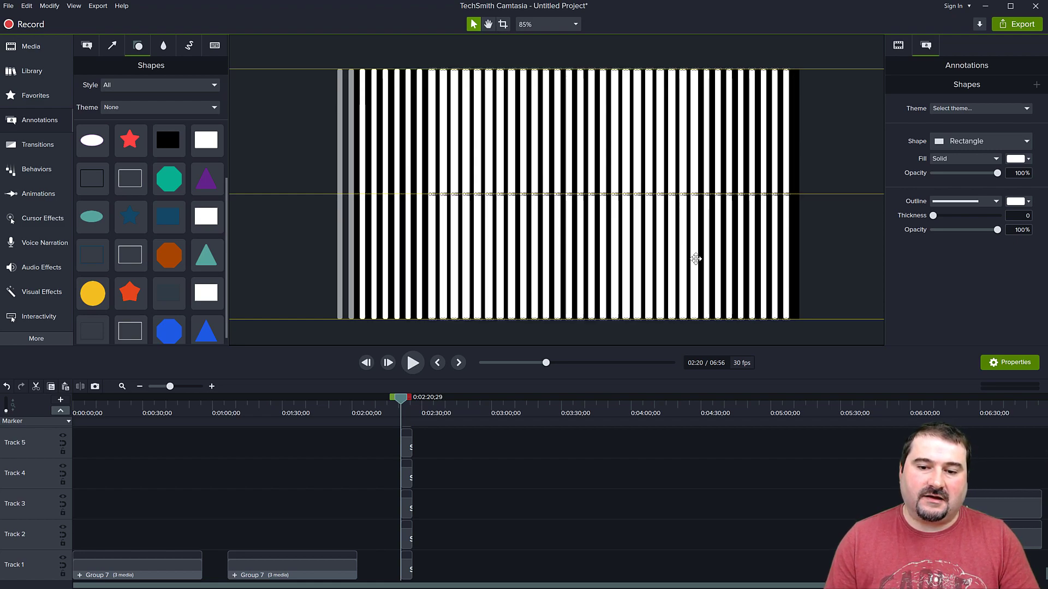
key("Right")
key("Right")
key("Right")
key("Right")
key("Right")
key("Right")
key("Right")
key("Right")
key("Right")
key("Right")
key("Right")
key("Right")
key("Right")
key("Right")
key("Right")
key("Right")
key("Right")
key("Right")
key("Right")
key("Right")
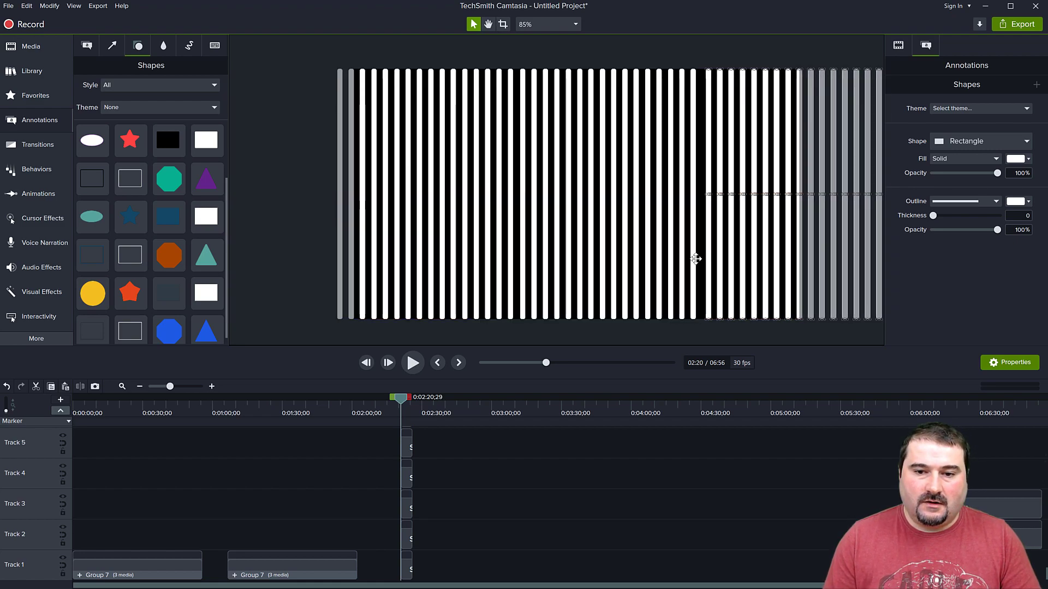
key("Right")
key("Right")
key("Right")
key("Right")
key("Right")
key("Right")
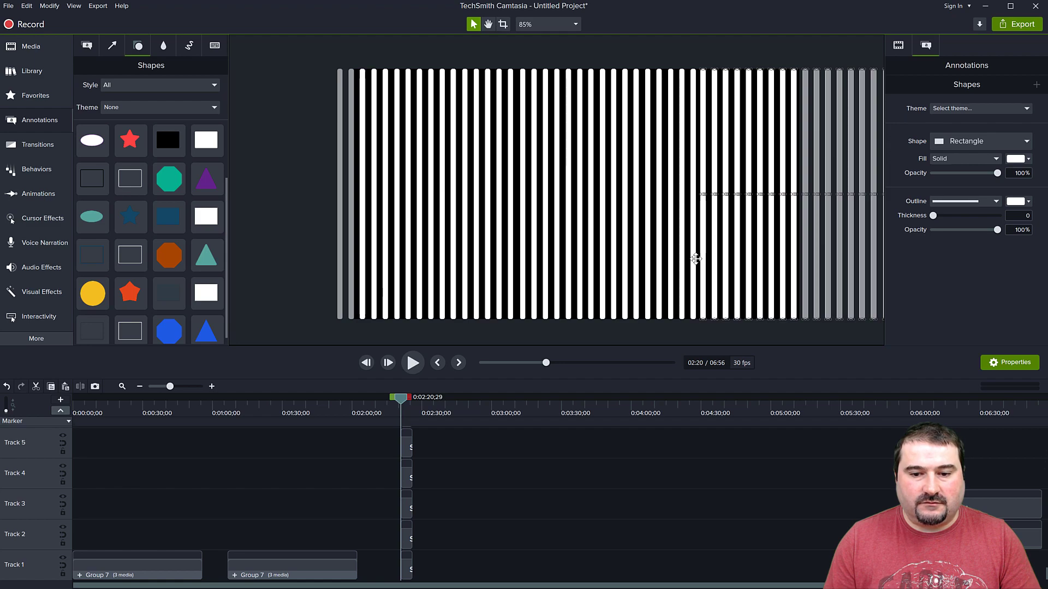
key("Left")
key("Left")
key("Left")
key("Left")
key("Left")
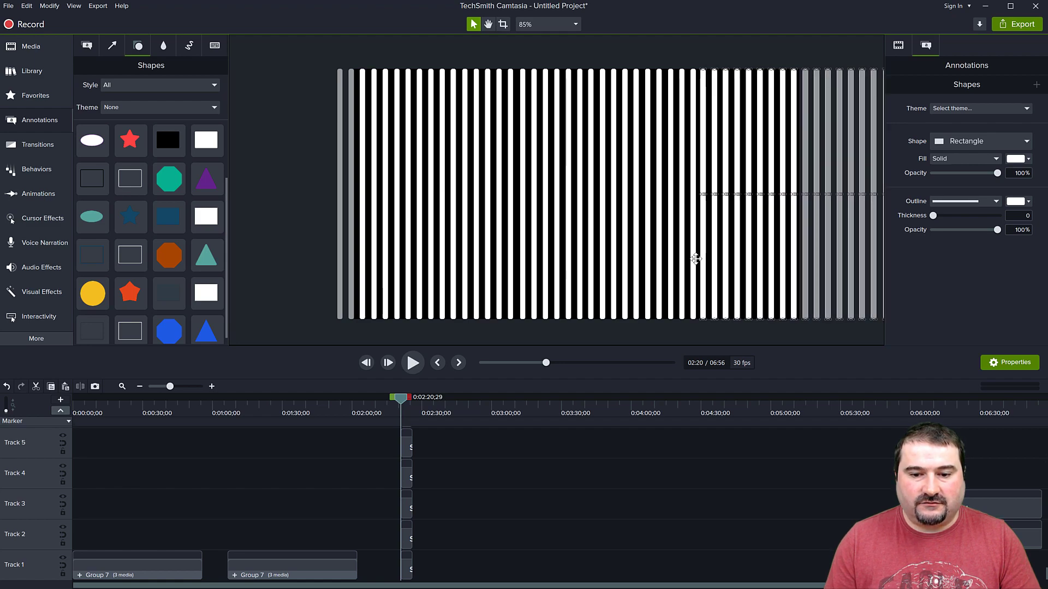
key("Right")
key("Left")
key("Right")
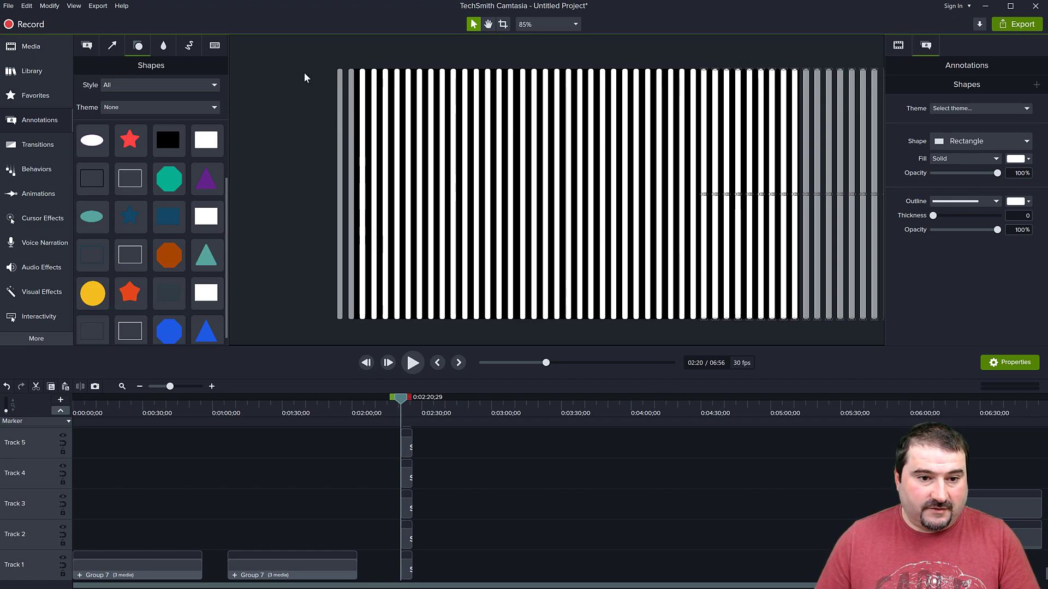
- Select every white bar, including those beyond the canvas, and combine them into one group
scroll(424, 192, "down", 5)
left_click_drag(350, 108, 761, 300)
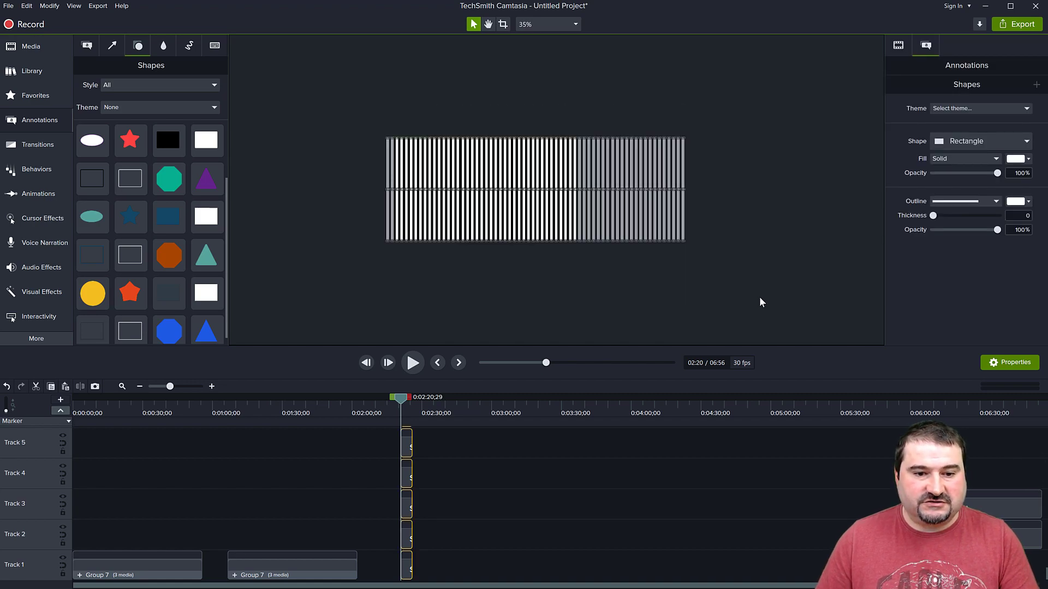
key("ctrl+g")
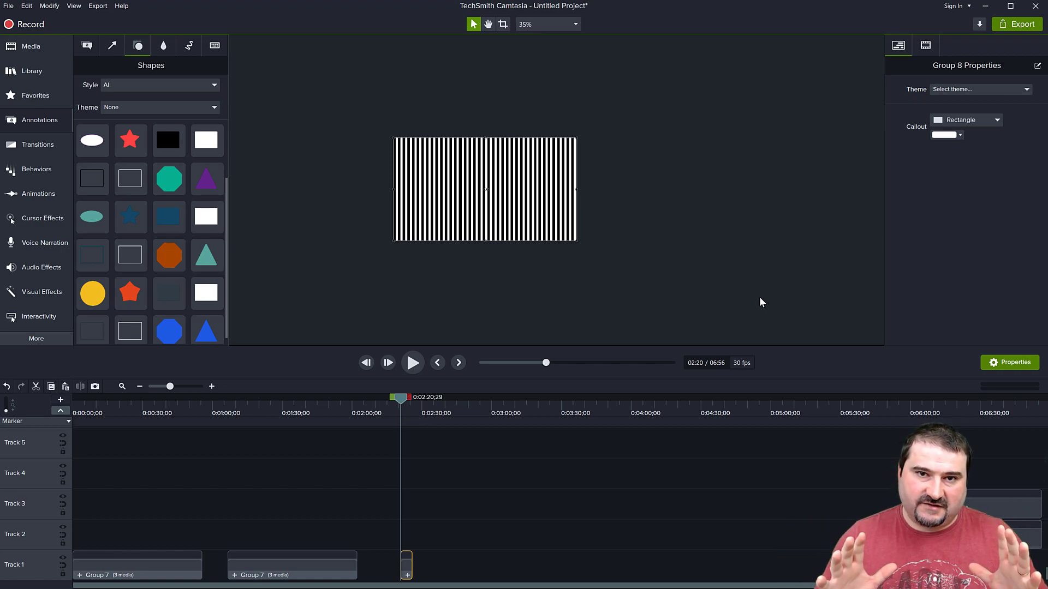
- Move the IMPORTANT text and border shape to start above the stripes group, and extend that group to match their duration
scroll(455, 163, "up", 2)
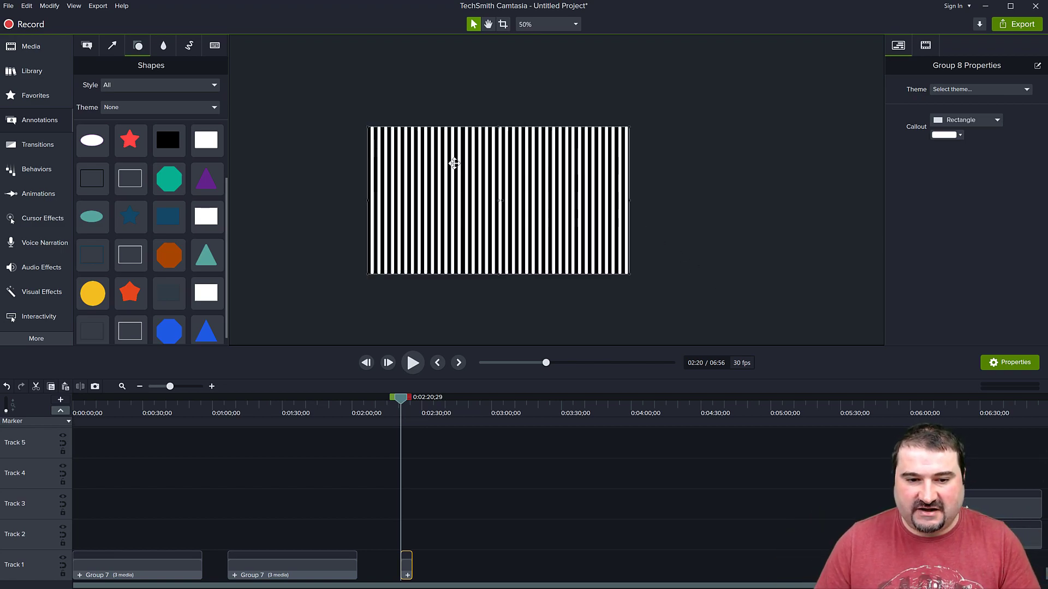
key("space")
left_click_drag(502, 222, 526, 194)
left_click_drag(922, 475, 473, 538)
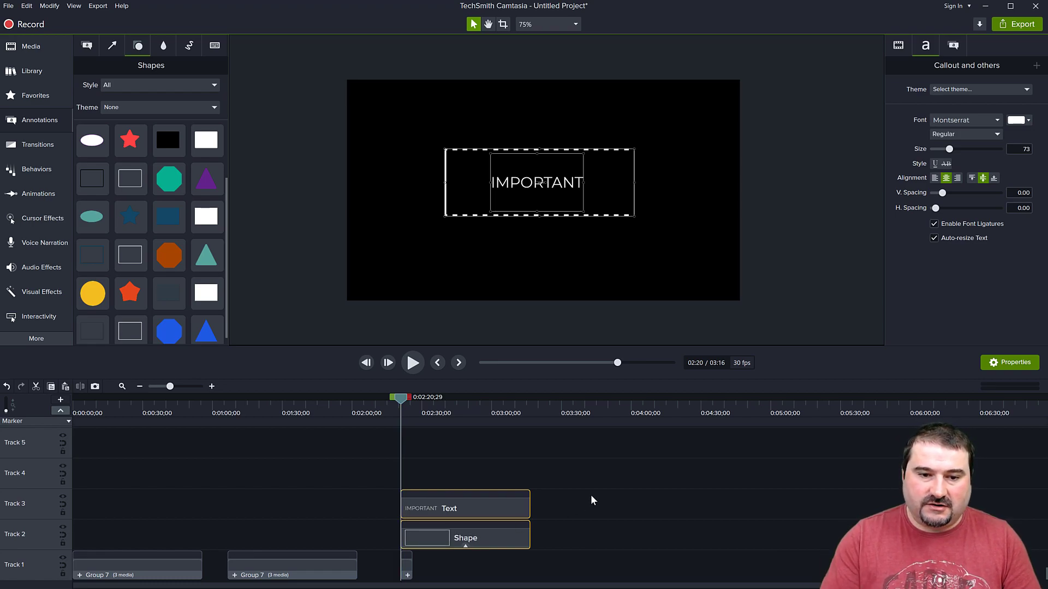
left_click(505, 472)
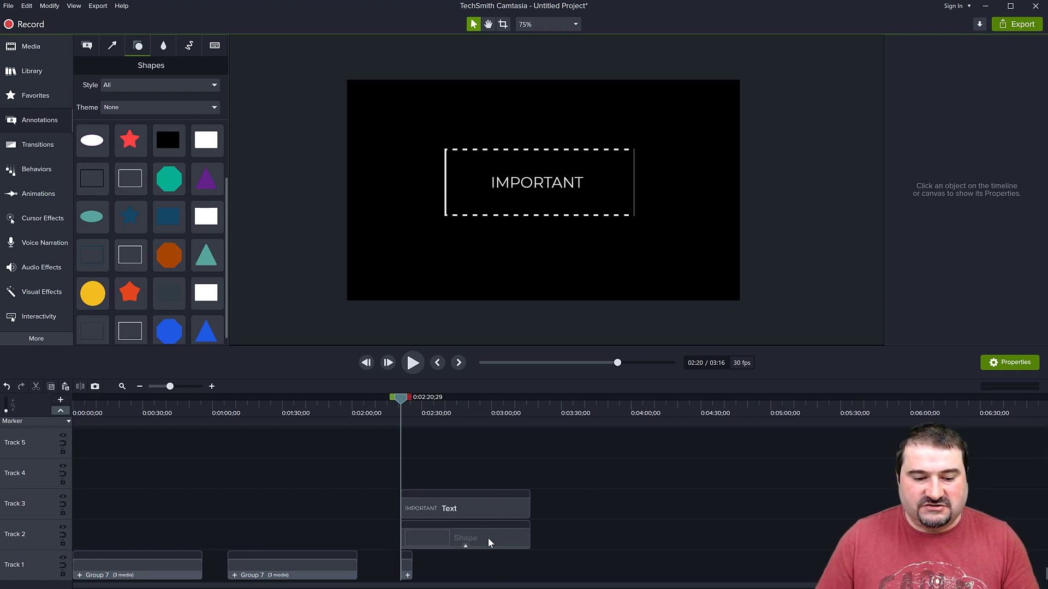
left_click_drag(412, 568, 583, 562)
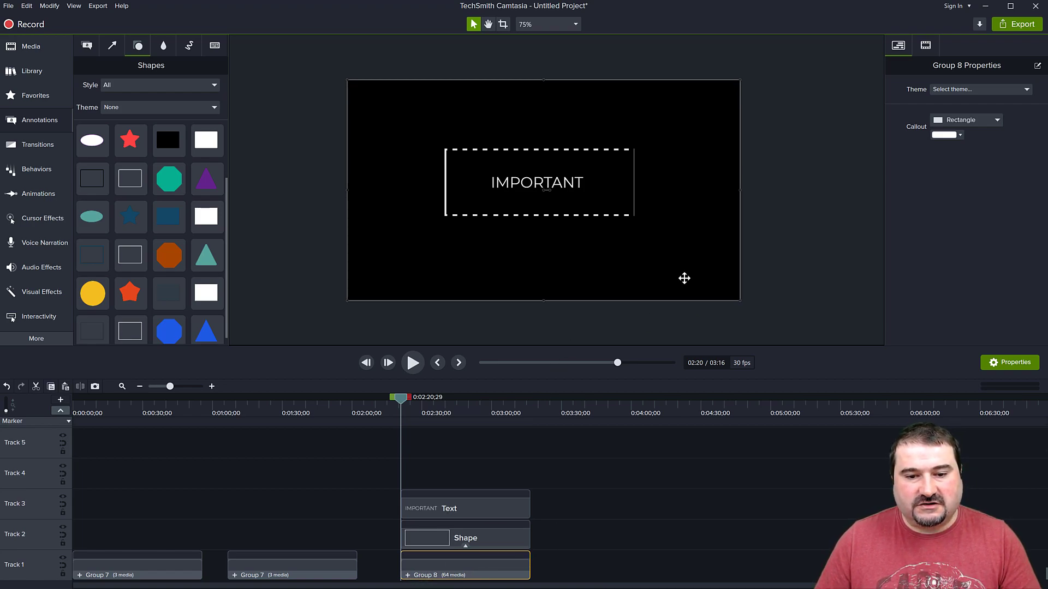
left_click_drag(550, 192, 546, 190)
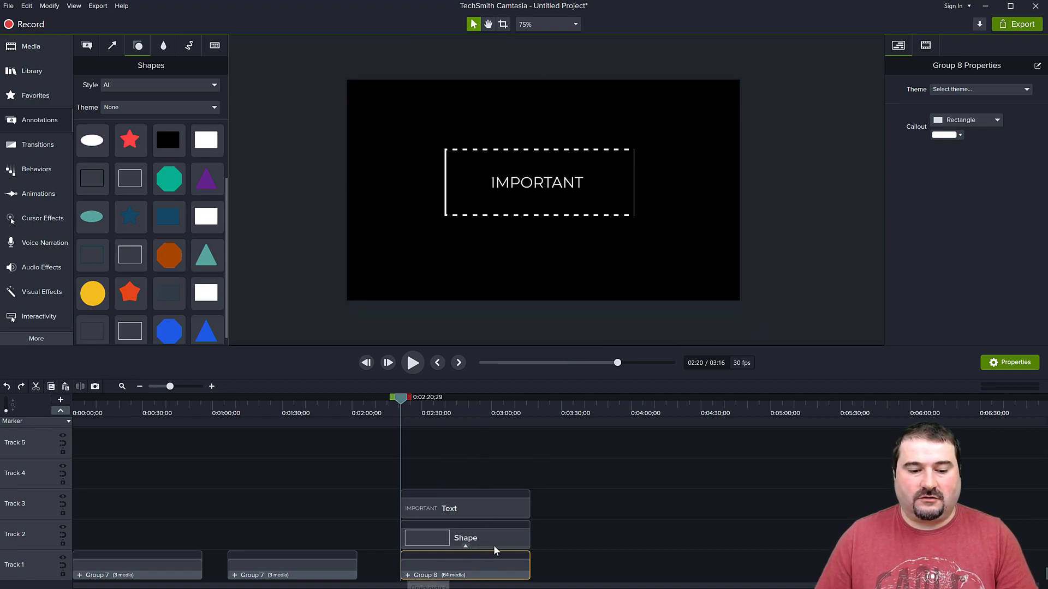
- Open the stripes group and combine all the bar shapes inside it into a nested group
left_click(408, 575)
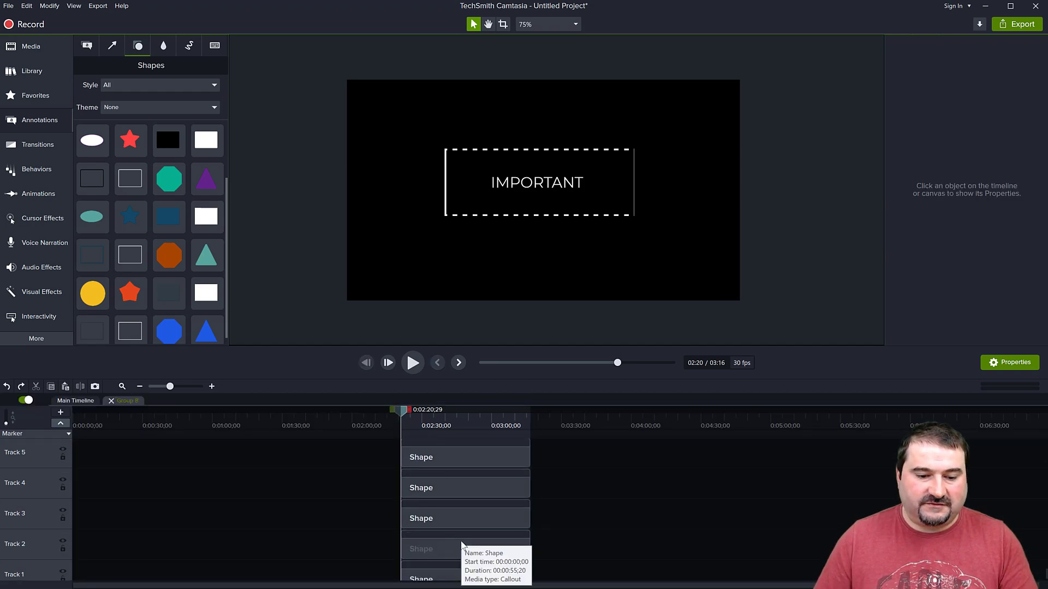
key("ctrl+a")
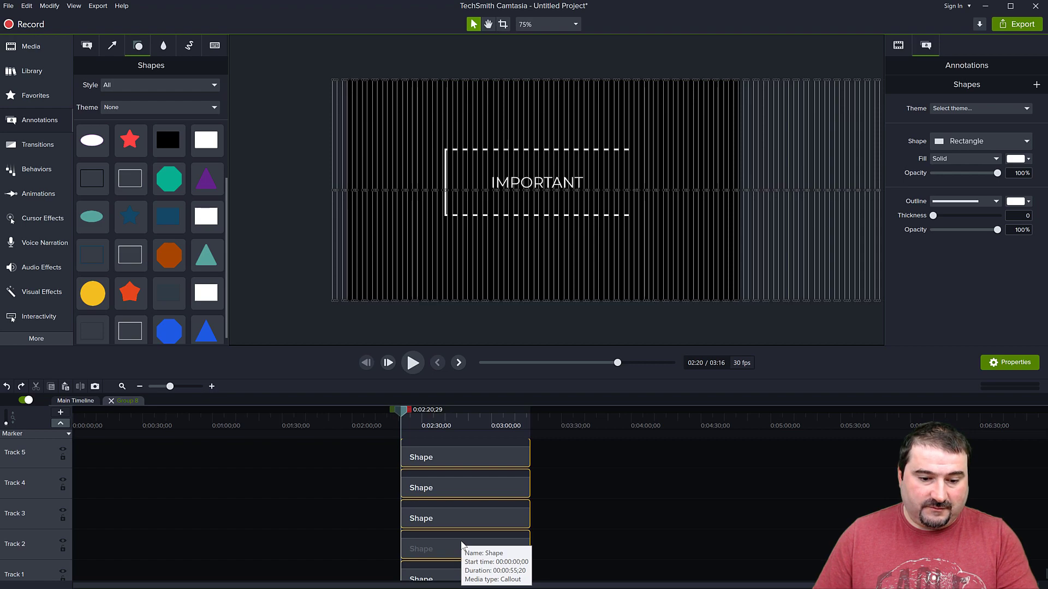
key("ctrl+g")
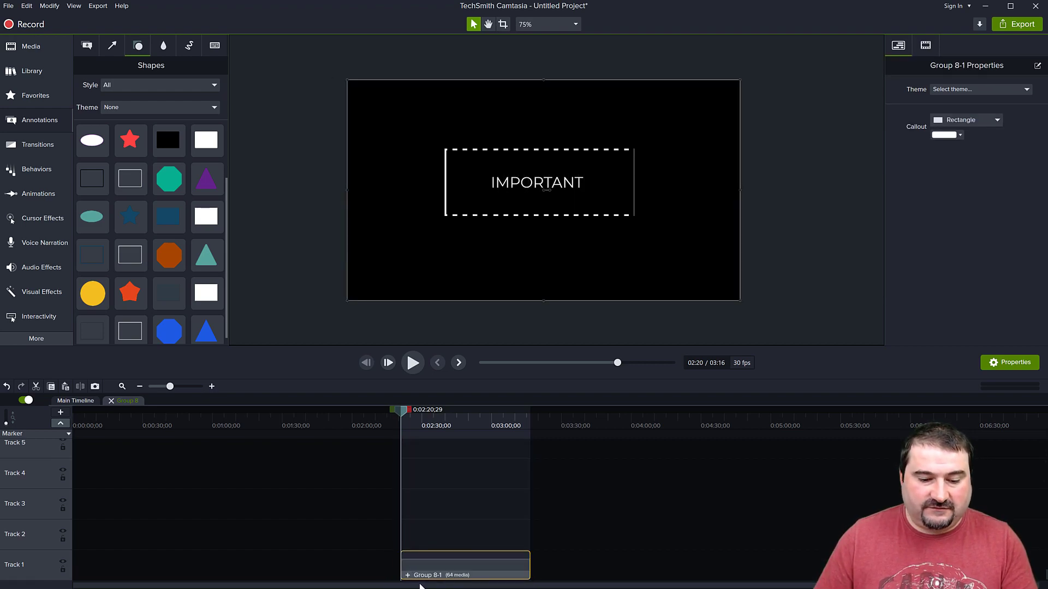
- Add an animation to the nested stripes group and stretch it from near the clip's start to near its end
left_click_drag(427, 427, 512, 434)
scroll(476, 520, "up", 3)
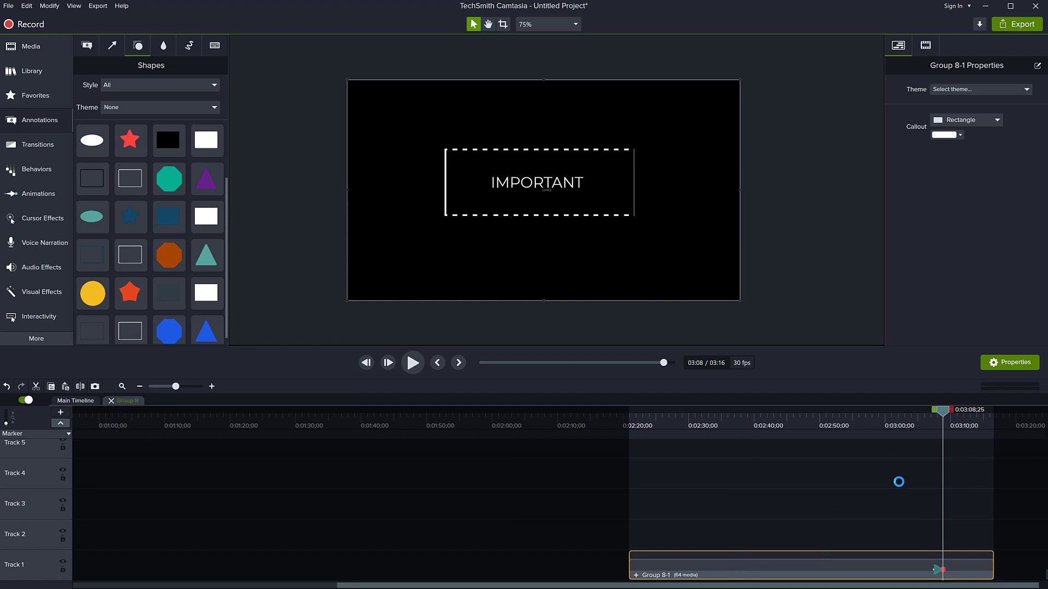
left_click_drag(934, 569, 635, 569)
left_click_drag(942, 569, 986, 571)
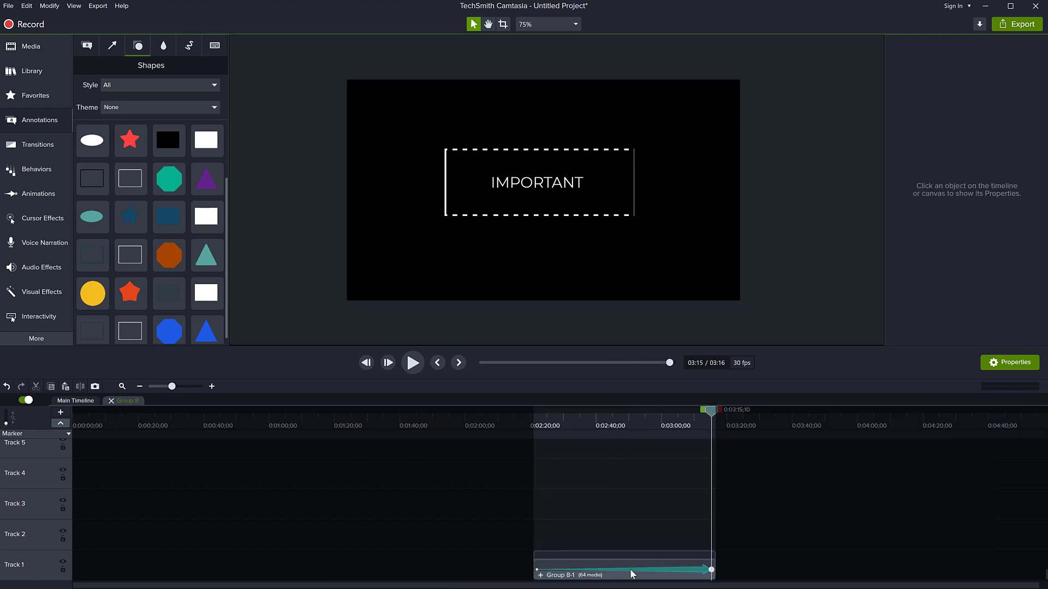
- Set the easing of the nested group's animation to Linear
right_click(648, 570)
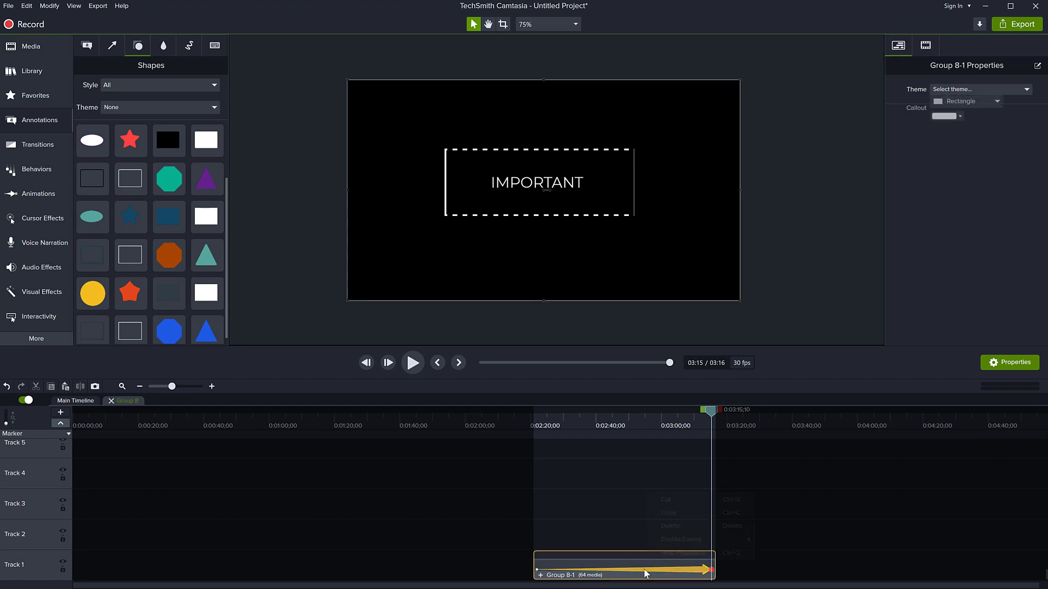
mouse_move(750, 538)
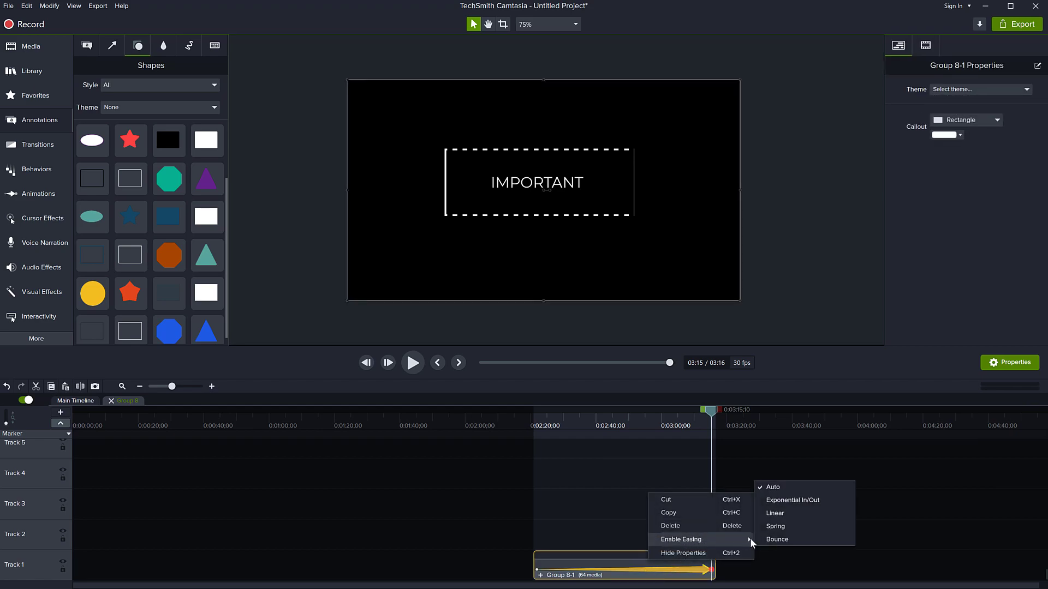
left_click(778, 514)
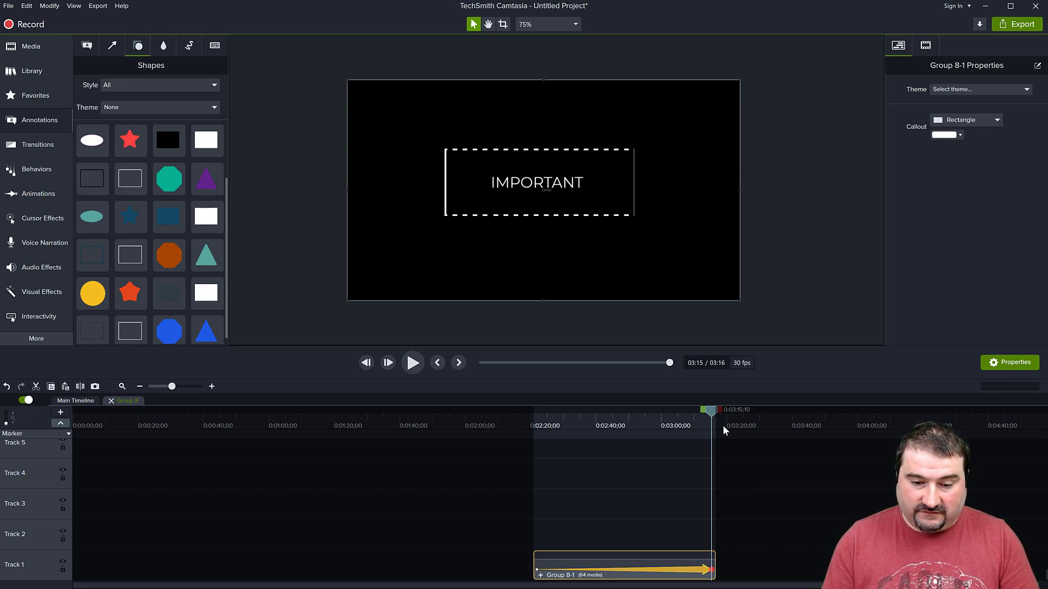
- At the end of the animation, nudge the nested stripes group well to the right on the canvas
key("Right")
key("Right")
key("Right")
key("Right")
key("Right")
key("Right")
key("Right")
key("Right")
key("Right")
key("Right")
key("Right")
key("Right")
key("Right")
key("Right")
key("Right")
key("Right")
key("Right")
key("Right")
key("Right")
key("Right")
key("Right")
key("Right")
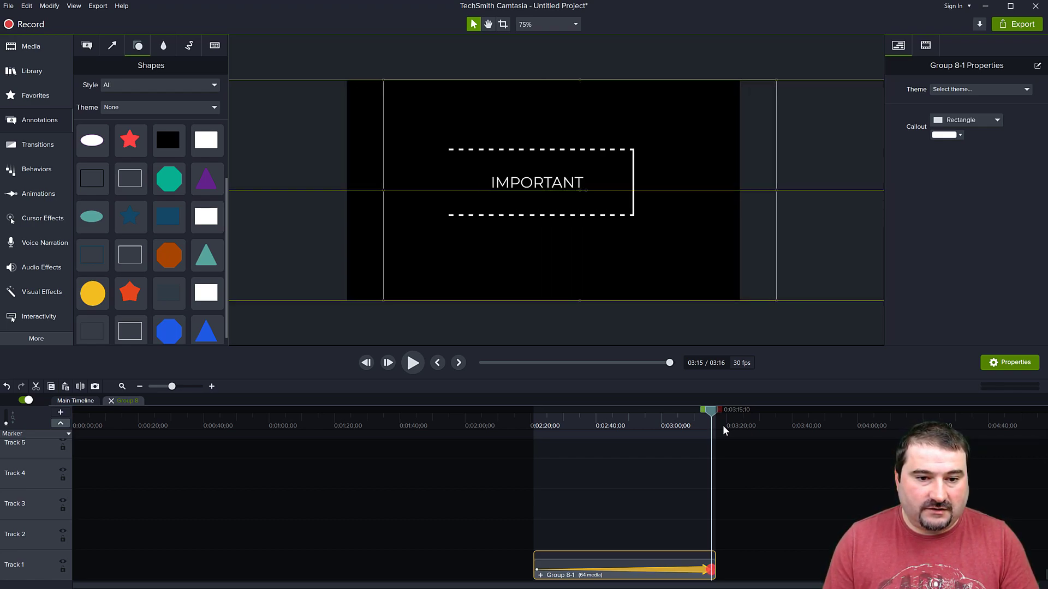
key("Right")
key("Right")
key("Right")
key("Right")
key("Right")
key("Right")
key("Right")
key("Right")
key("Right")
key("Right")
key("Right")
key("Right")
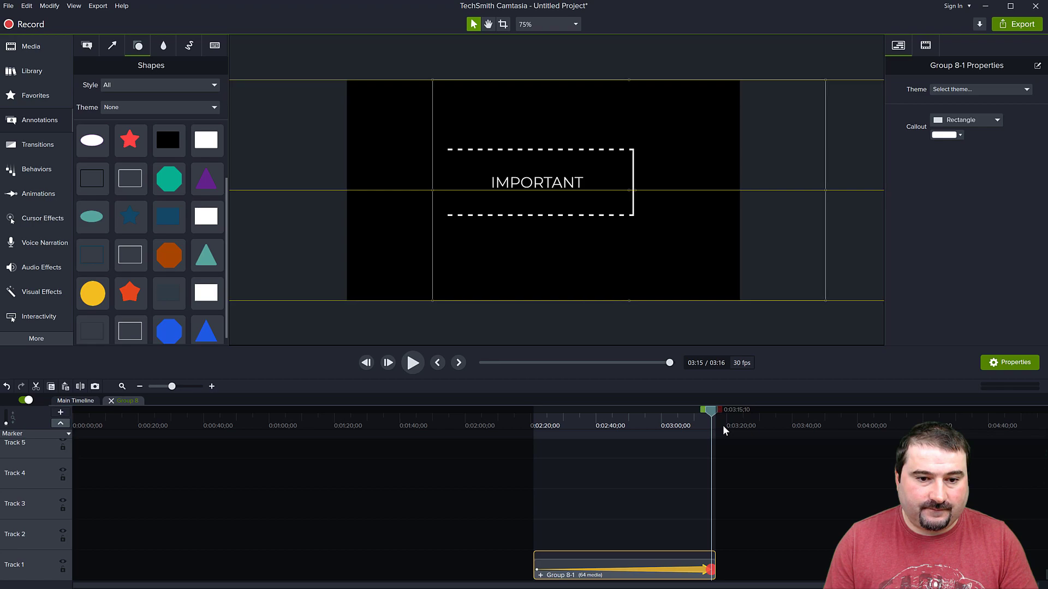
- Return the playhead to the animation's start at about 0:02:21 and nudge the nested stripes group left past the canvas edge
left_click_drag(711, 411, 537, 435)
key("Left")
key("Left")
key("Left")
key("Left")
key("Left")
key("Left")
key("Left")
key("Left")
key("Left")
key("Left")
key("Left")
key("Left")
key("Left")
key("Left")
key("Left")
key("Left")
key("Left")
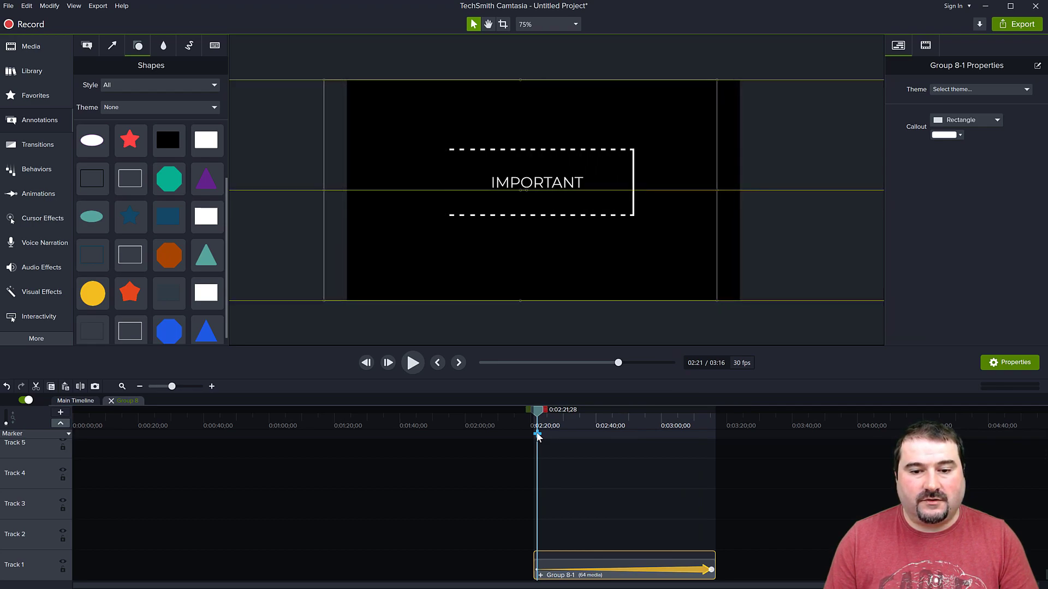
- At the animation's start, nudge the nested stripes group further left until its right edge sits just past the border's right side
key("Left")
key("Left")
key("Left")
key("Left")
key("Left")
key("Left")
key("Left")
key("Left")
key("Left")
key("Left")
key("Left")
key("Left")
key("Left")
key("Left")
key("Left")
key("Left")
key("Left")
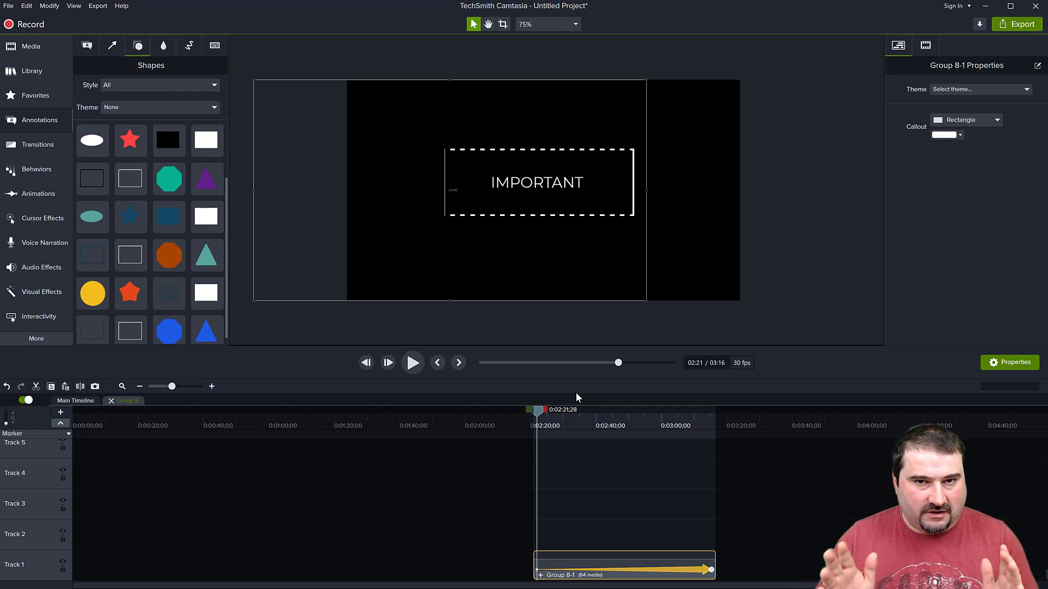
- Leave the group and rotate the whole stripes group about 45° on the canvas so the border dashes are slanted
left_click(112, 401)
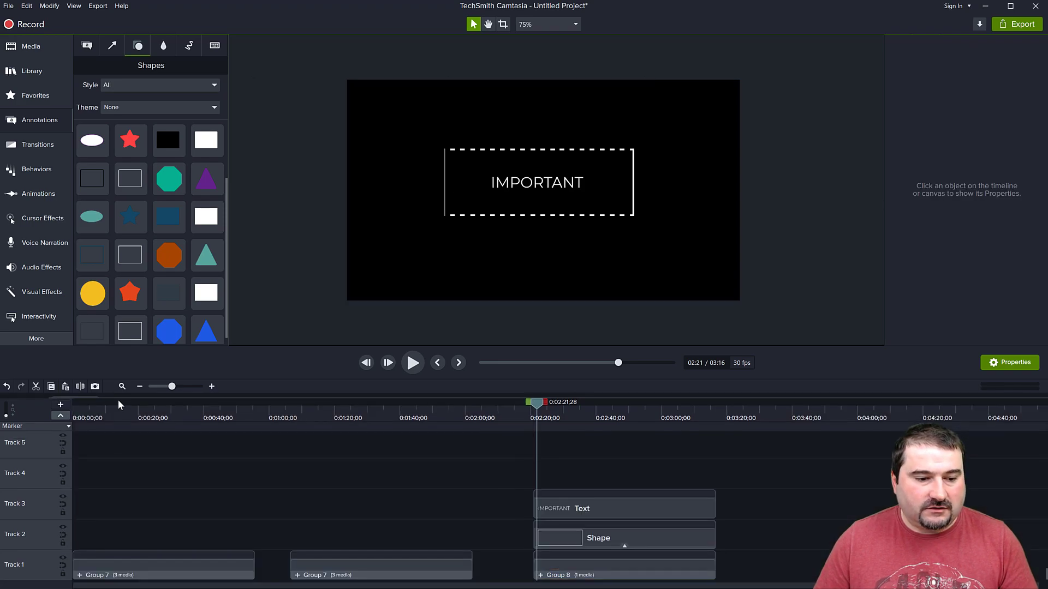
left_click(580, 565)
left_click_drag(549, 190, 548, 194)
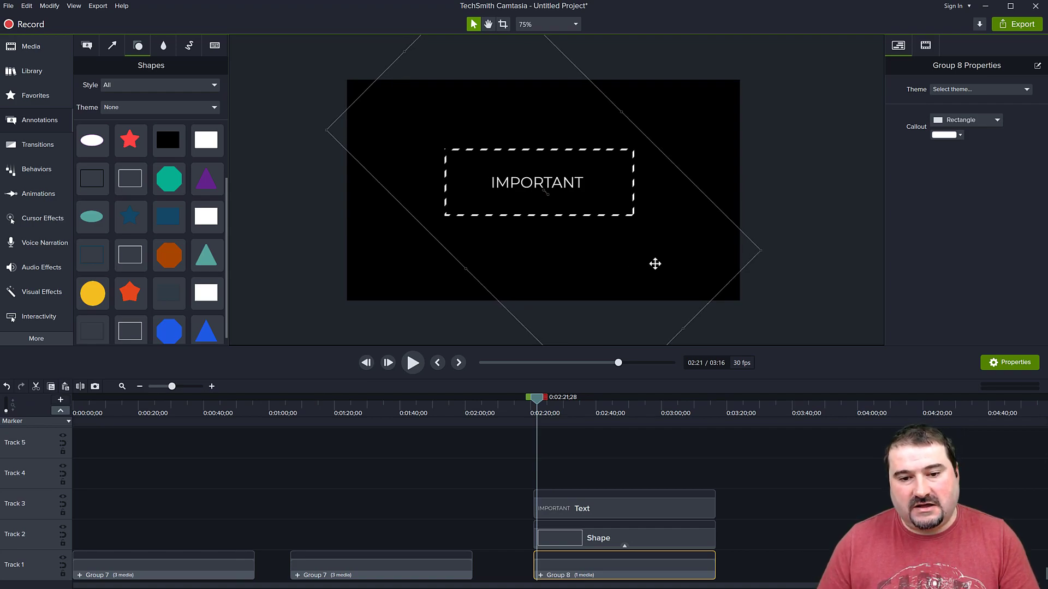
key("space")
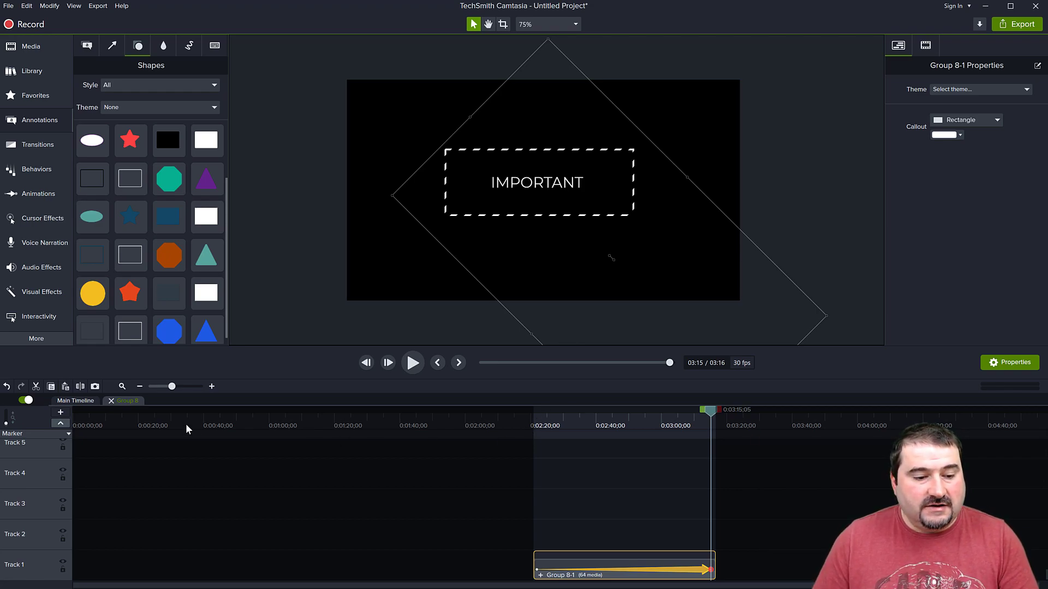
- Return to the main timeline and play the slanted dashed border's animation from the start of the stripes clip
left_click(112, 401)
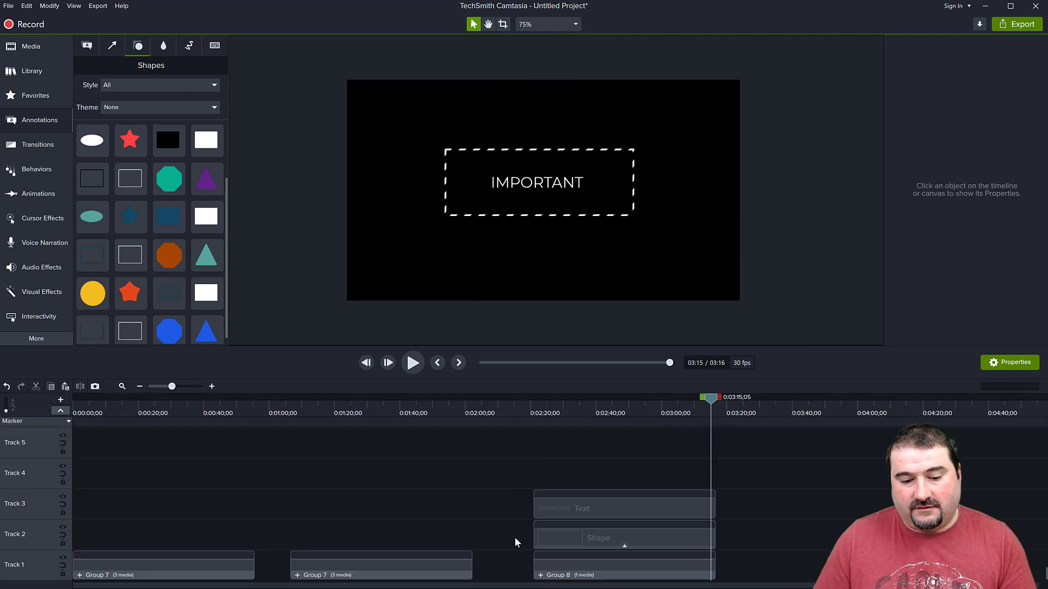
left_click(572, 570)
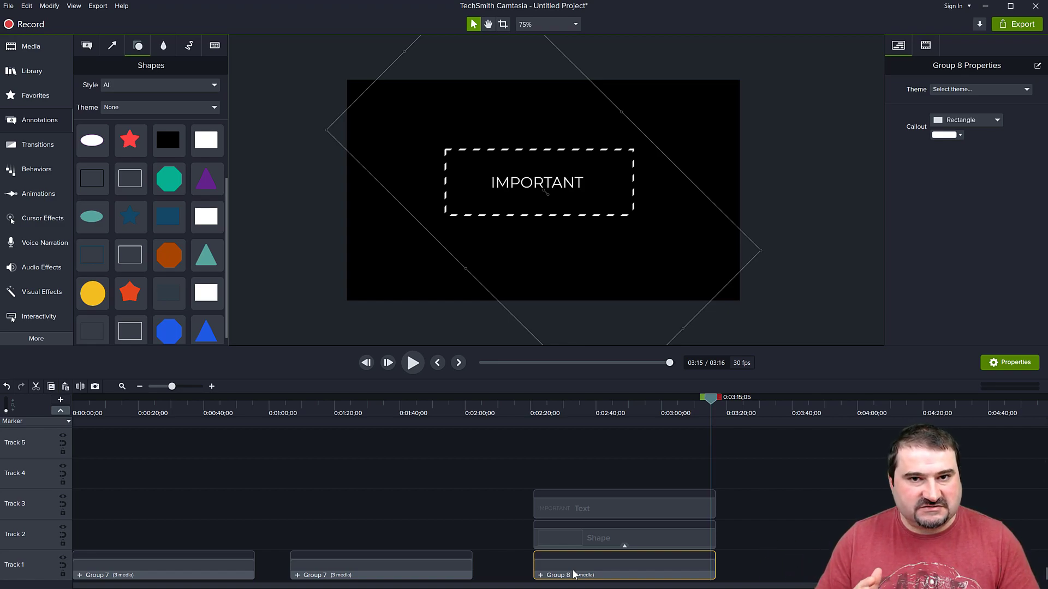
left_click(525, 402)
key("space")
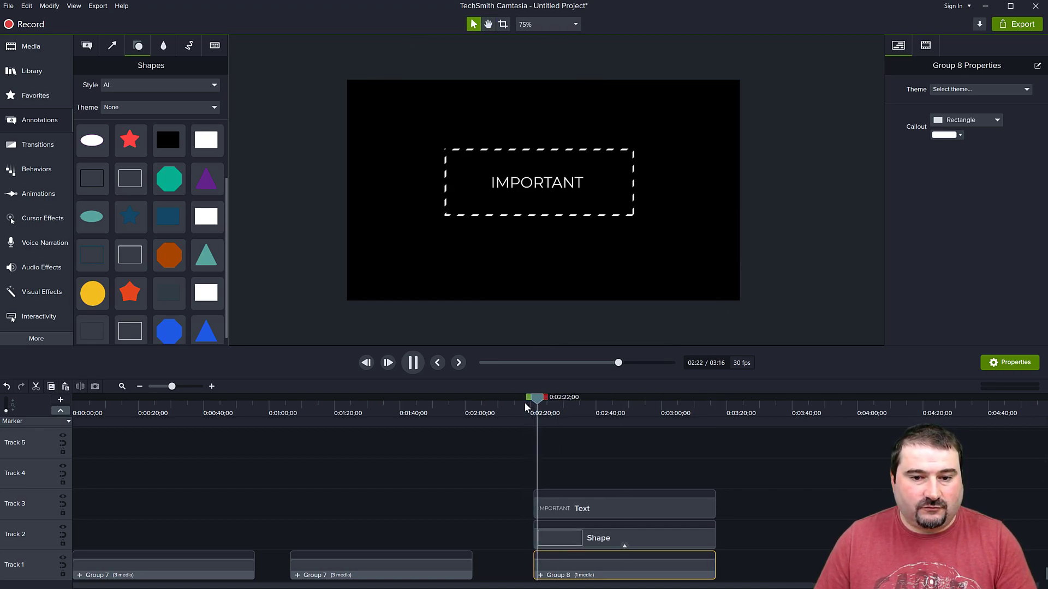
key("space")
- Group the text, rectangle shape and stripes clips together and set the new group's stripe color to red #FF0000
left_click_drag(595, 472, 612, 575)
key("ctrl+g")
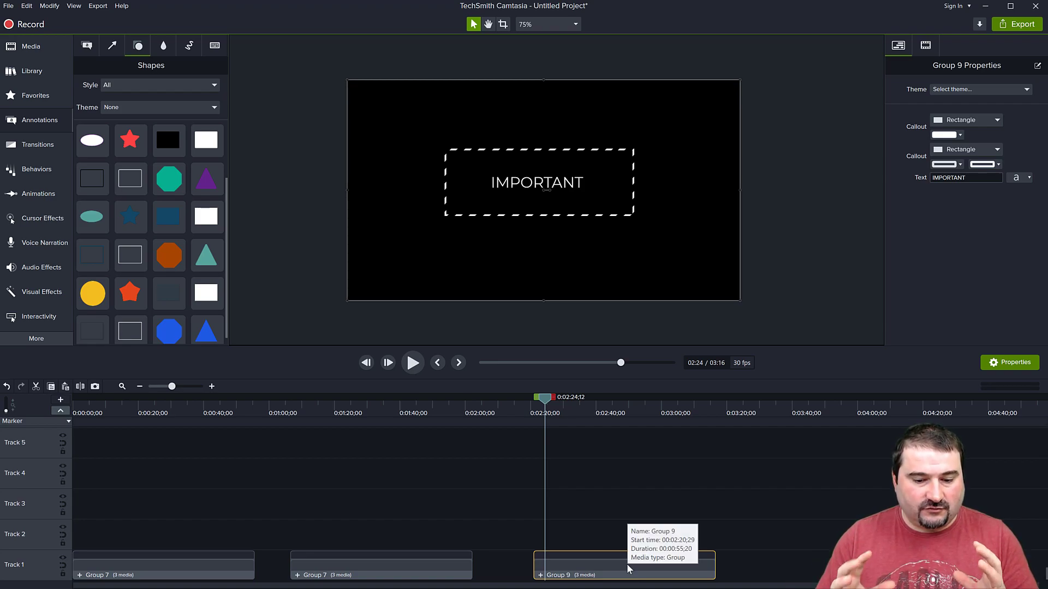
left_click(961, 133)
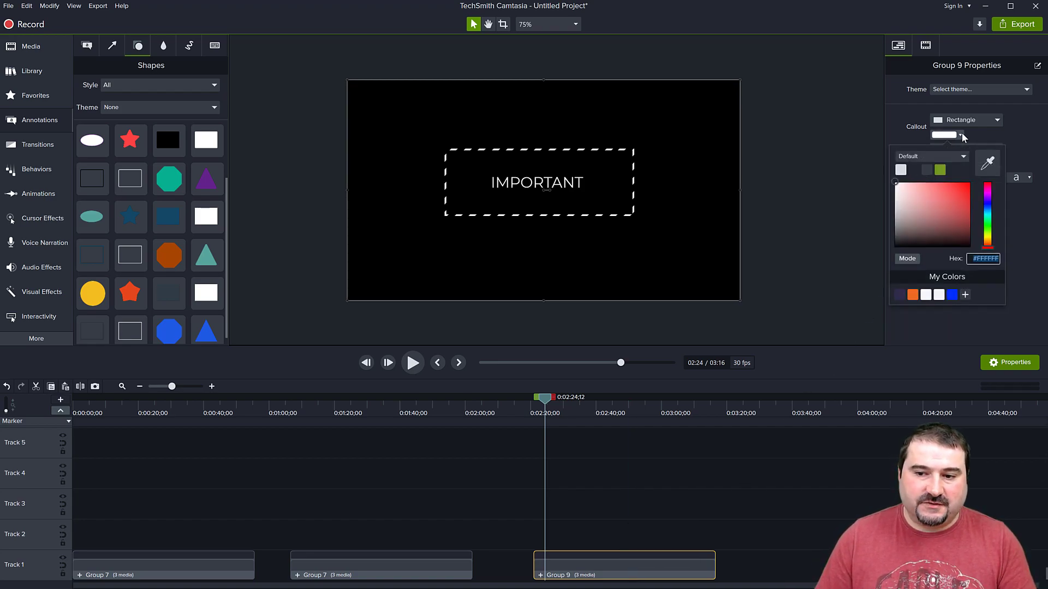
left_click(969, 183)
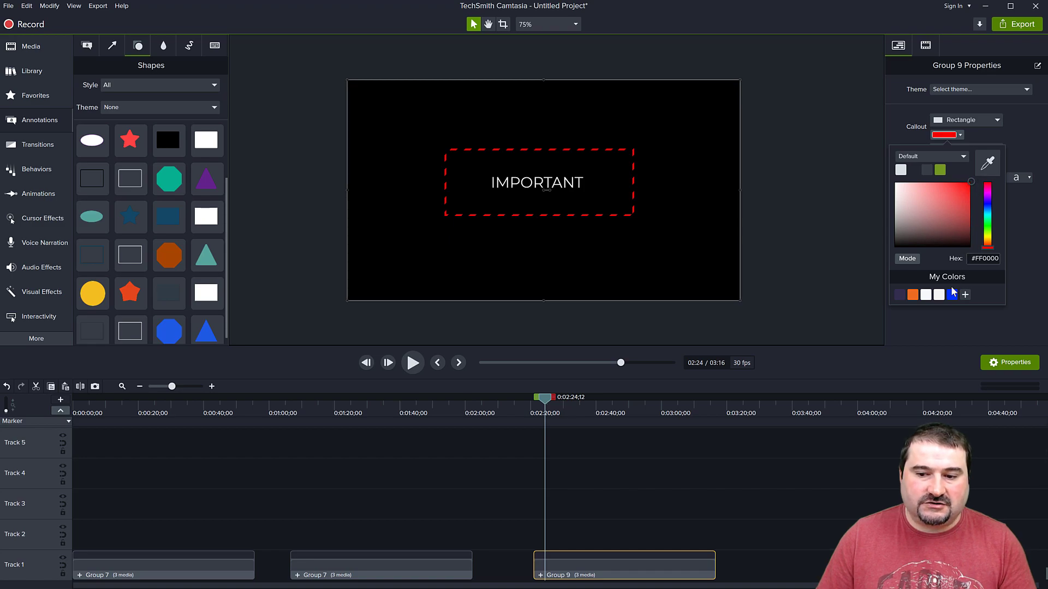
left_click(937, 320)
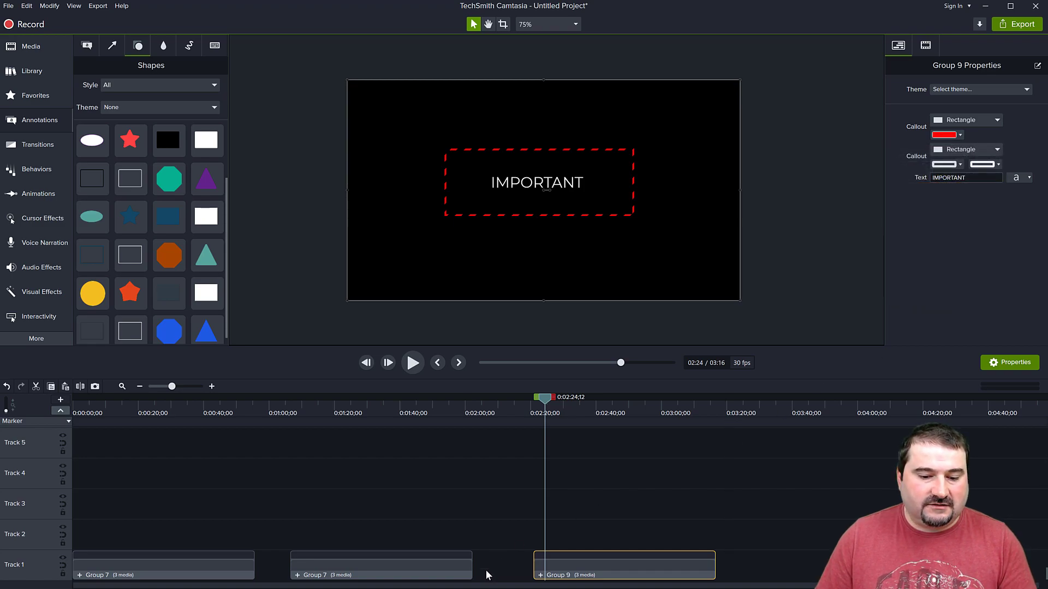
- Inside the new group, set the rectangle shape's outline thickness to 18 and return to the main timeline
left_click(540, 575)
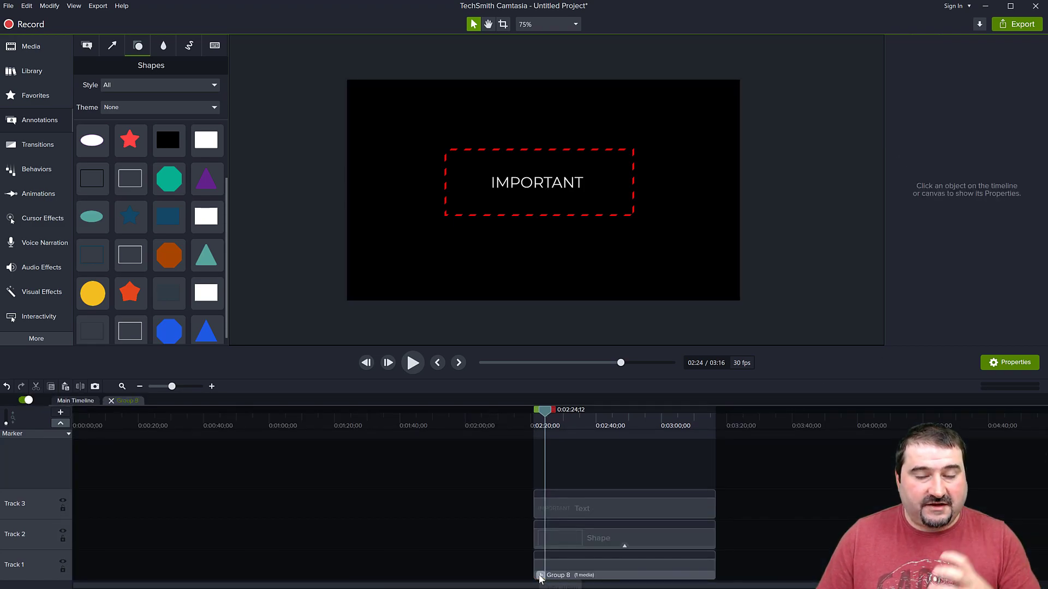
left_click(597, 536)
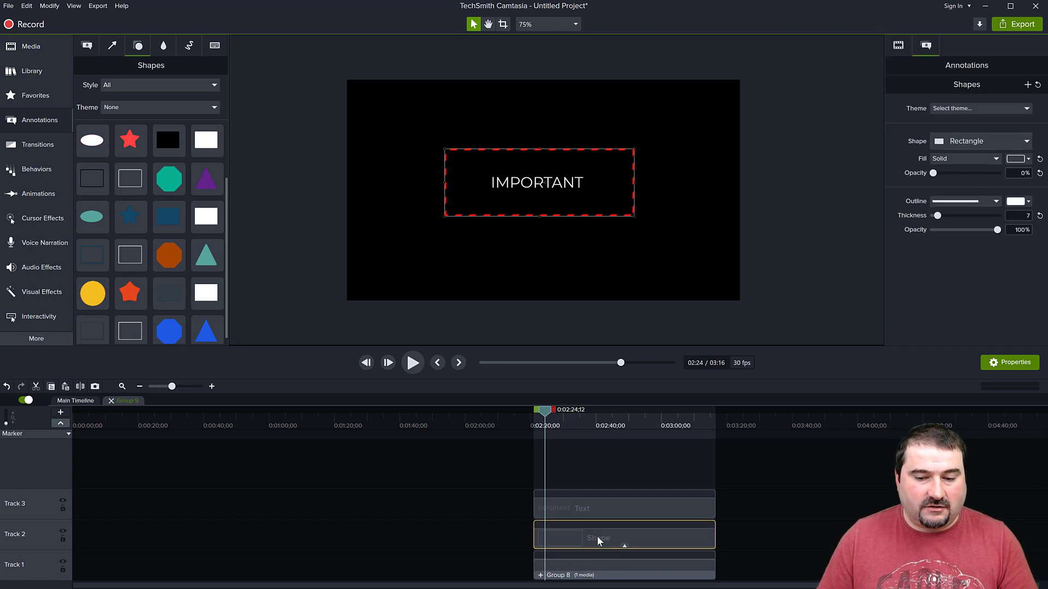
left_click_drag(938, 216, 946, 216)
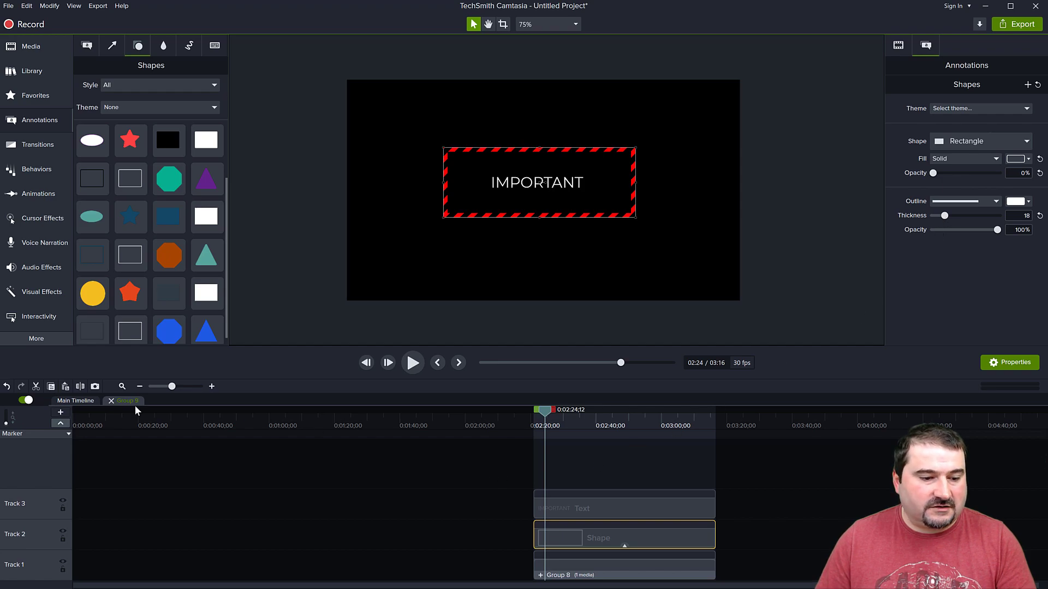
left_click(111, 402)
- Play the thick red striped border's animation from the clip's start and examine it up close
left_click(522, 404)
key("space")
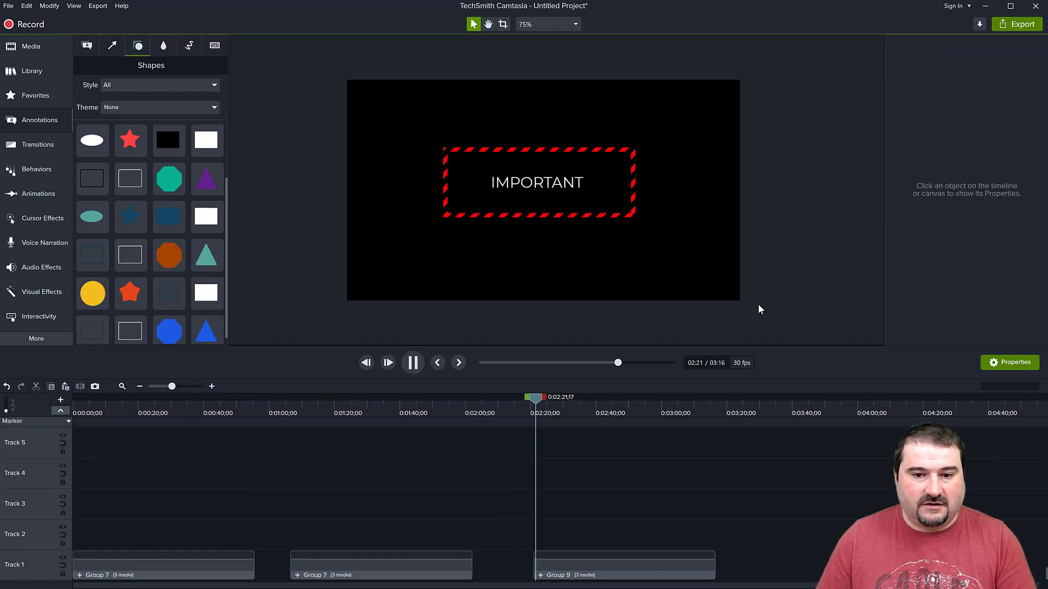
scroll(538, 189, "up", 3)
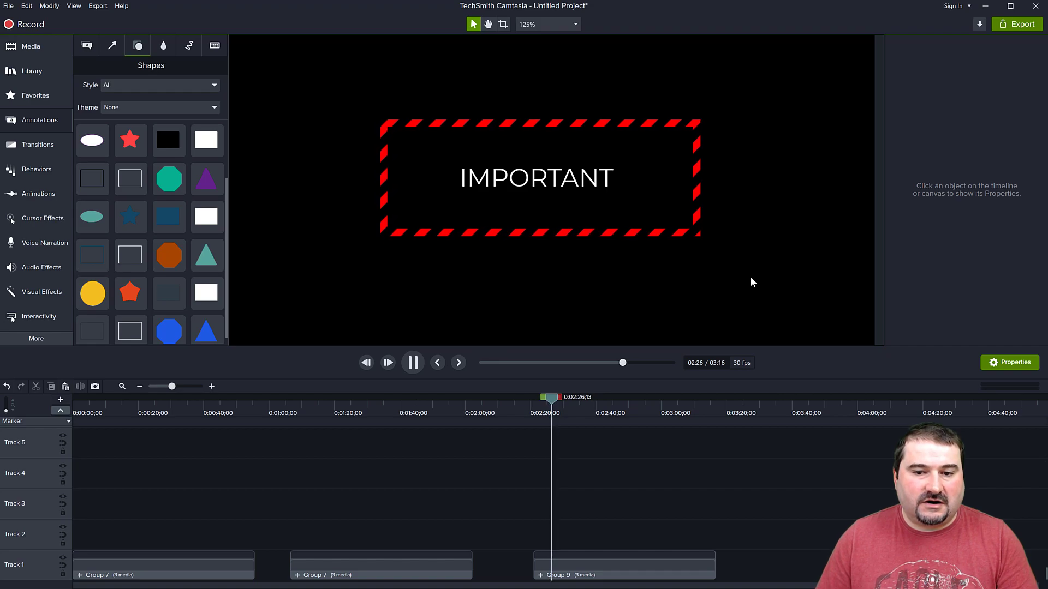
key("space")
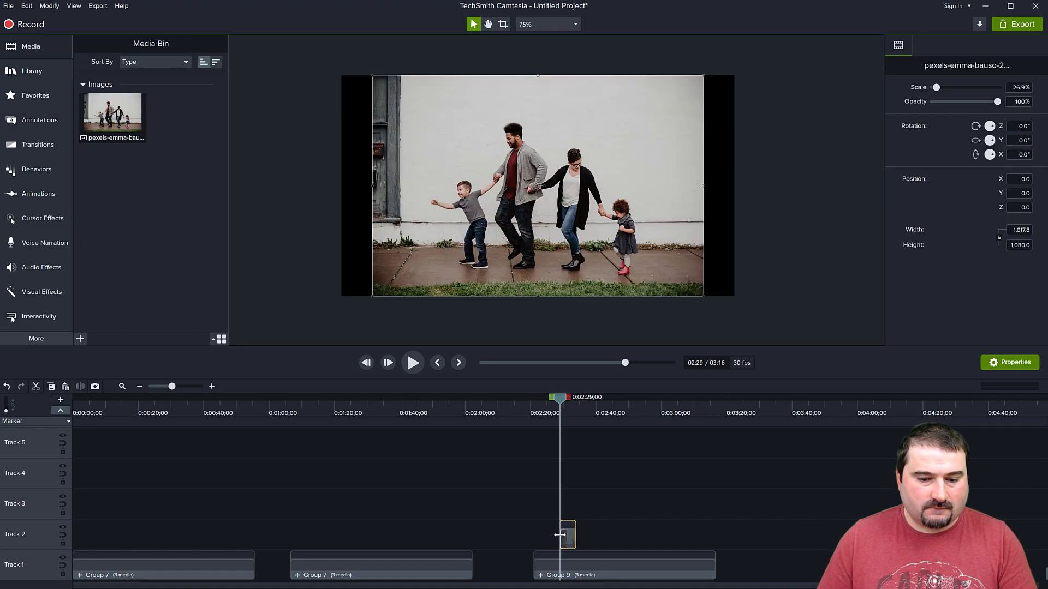
- Stretch the family photo on Track 2 to match Group 9's length and move Group 9 to Track 3 above it
left_click_drag(581, 541, 715, 541)
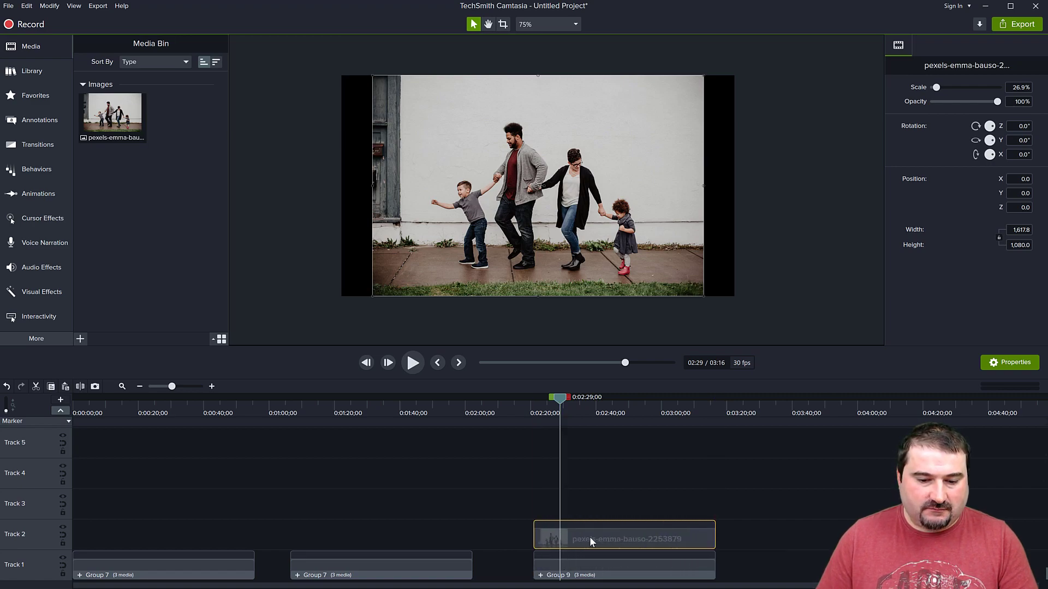
left_click_drag(584, 563, 594, 503)
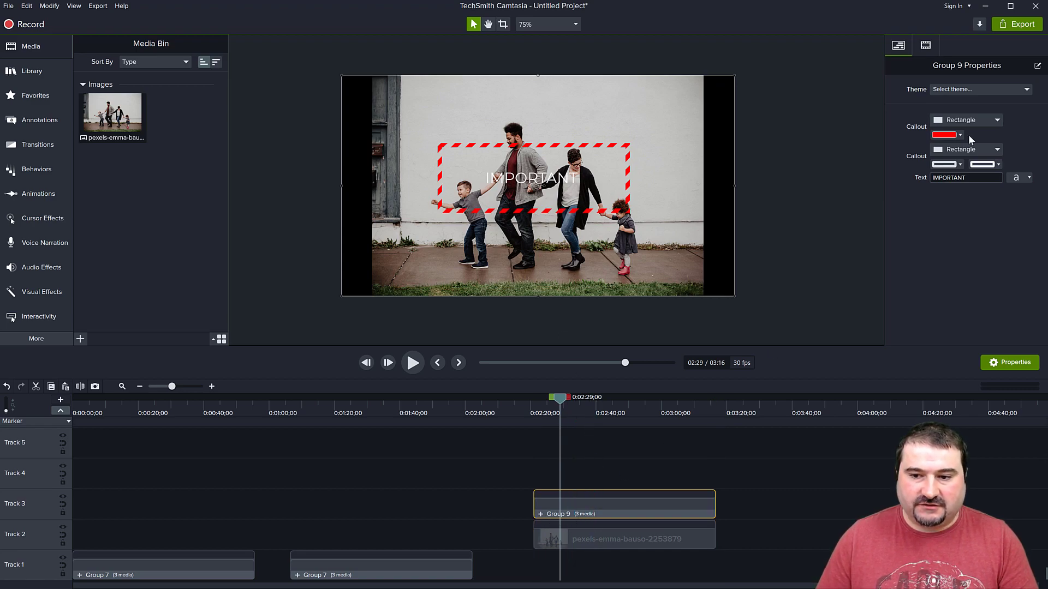
- Clear Group 9's IMPORTANT text, and enlarge and reposition the red striped border across the upper part of the family photo
double_click(967, 177)
key("BackSpace")
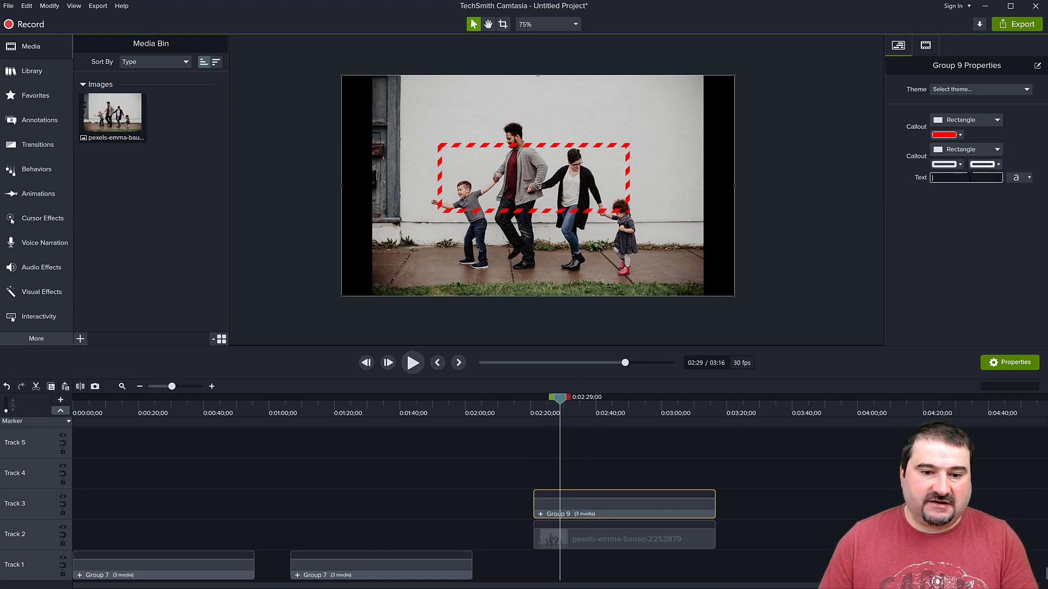
left_click_drag(537, 215, 522, 180)
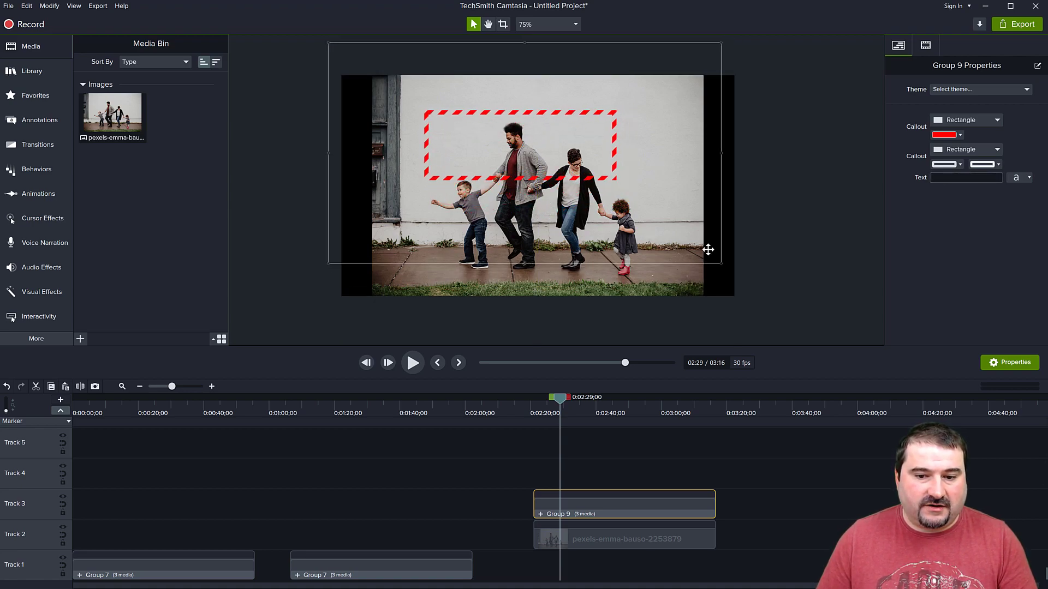
left_click_drag(720, 263, 838, 382)
left_click_drag(685, 245, 601, 210)
- Play back the enlarged striped border moving over the family photo
scroll(556, 190, "up", 1)
key("space")
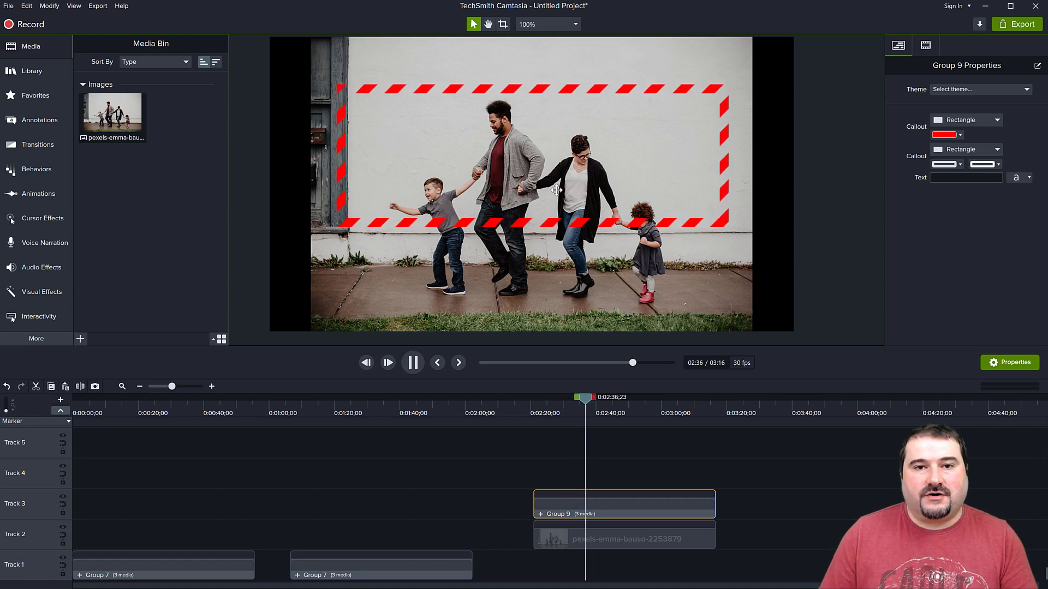
key("space")
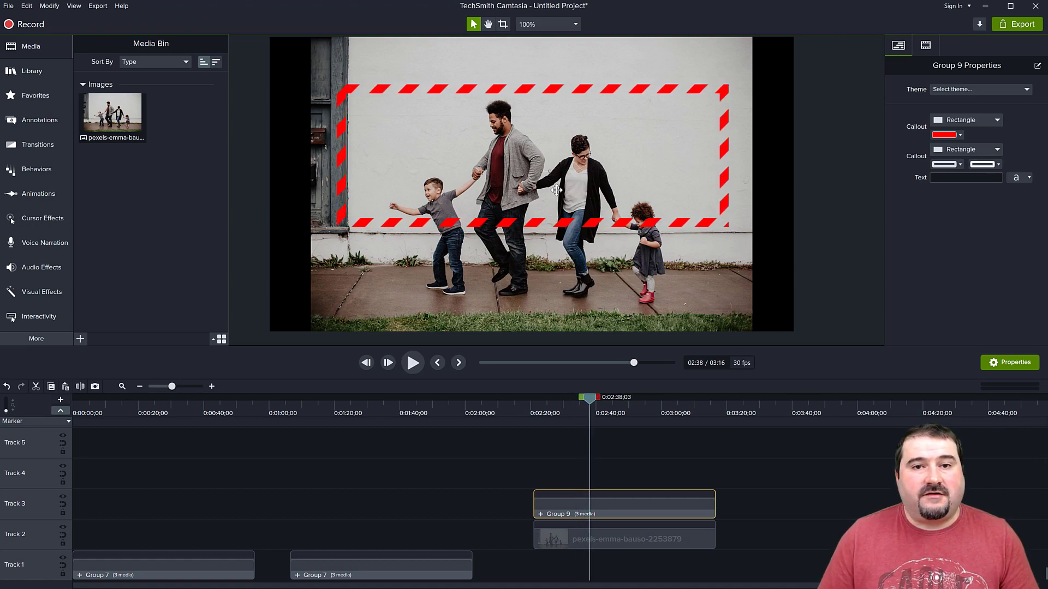